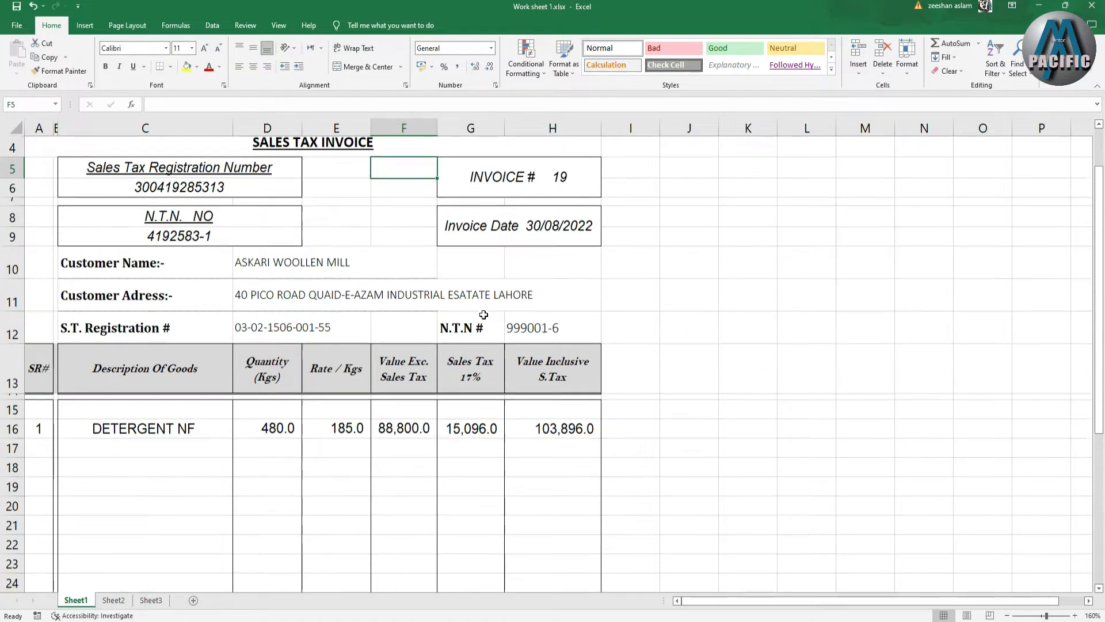
Look over the whole sales tax invoice on Sheet1, from the company heading down to the total and signature rows.
scroll(392, 321, up, 4)
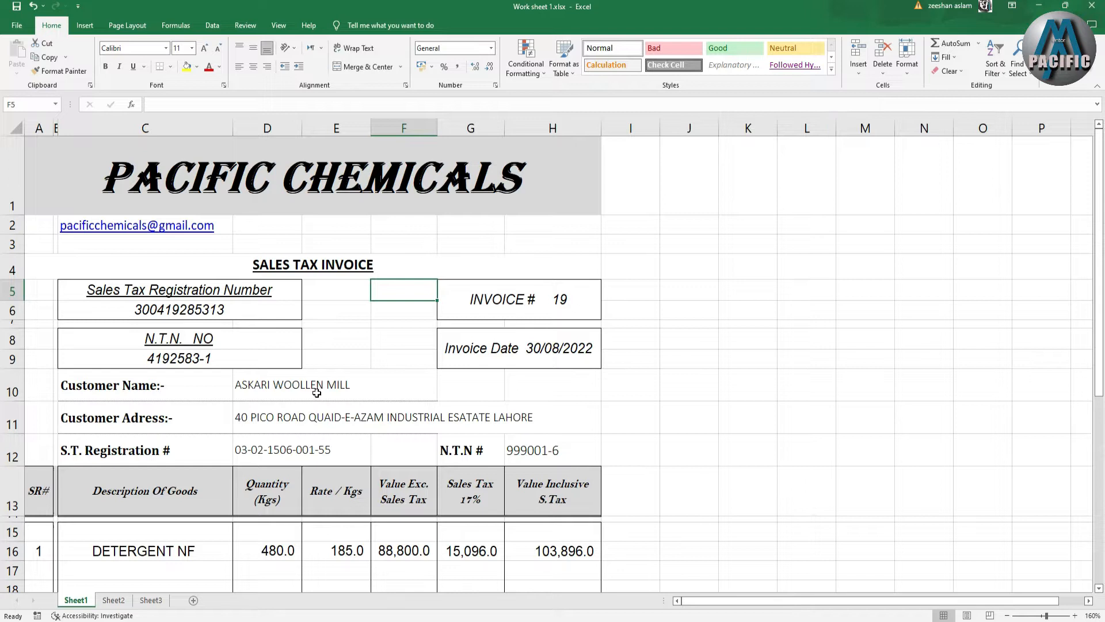
scroll(316, 390, down, 5)
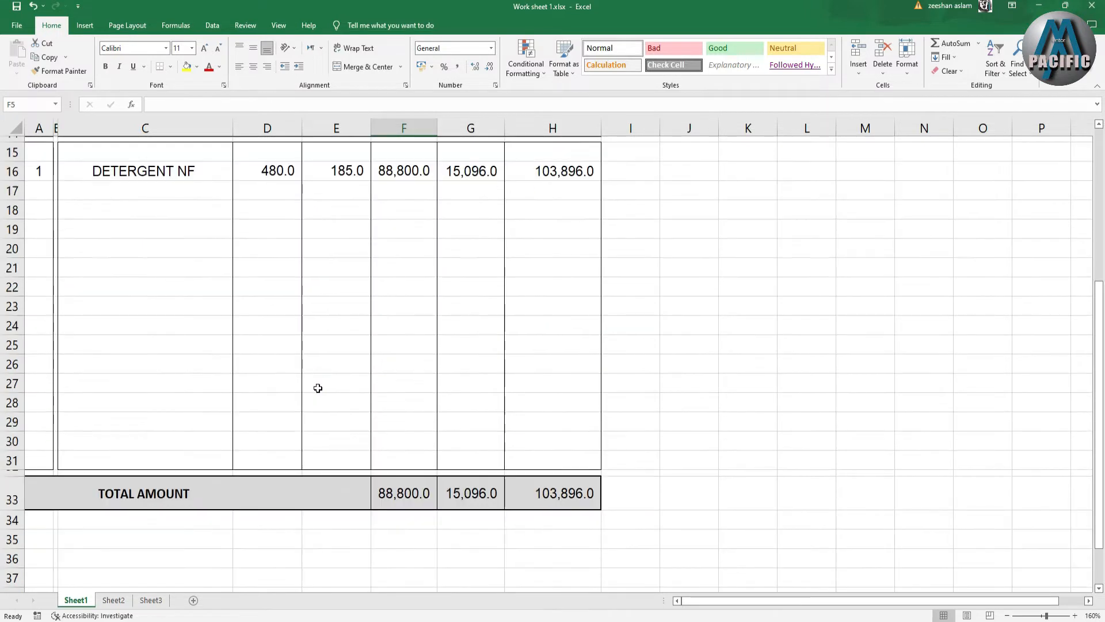
scroll(314, 372, down, 2)
scroll(315, 372, up, 2)
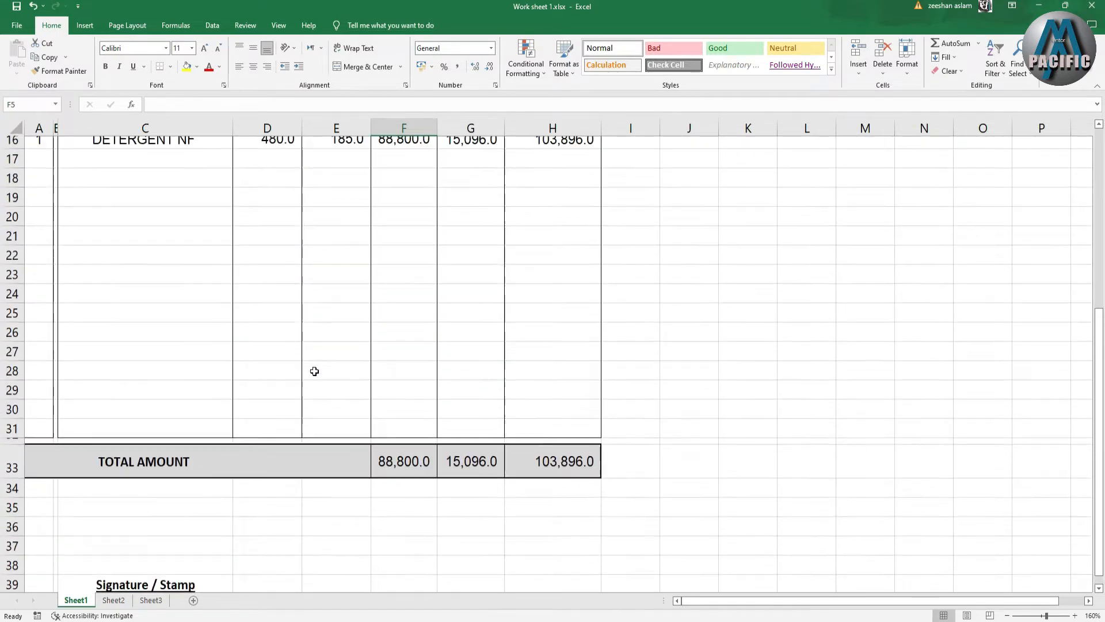
scroll(313, 378, down, 2)
scroll(314, 383, up, 2)
scroll(314, 387, up, 5)
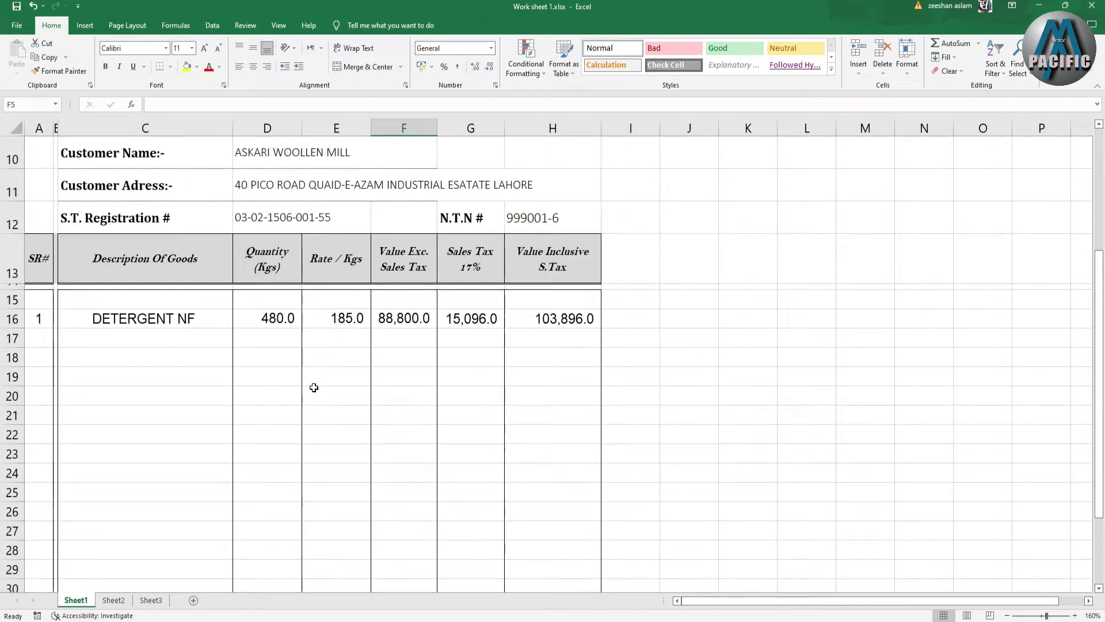
click(639, 374)
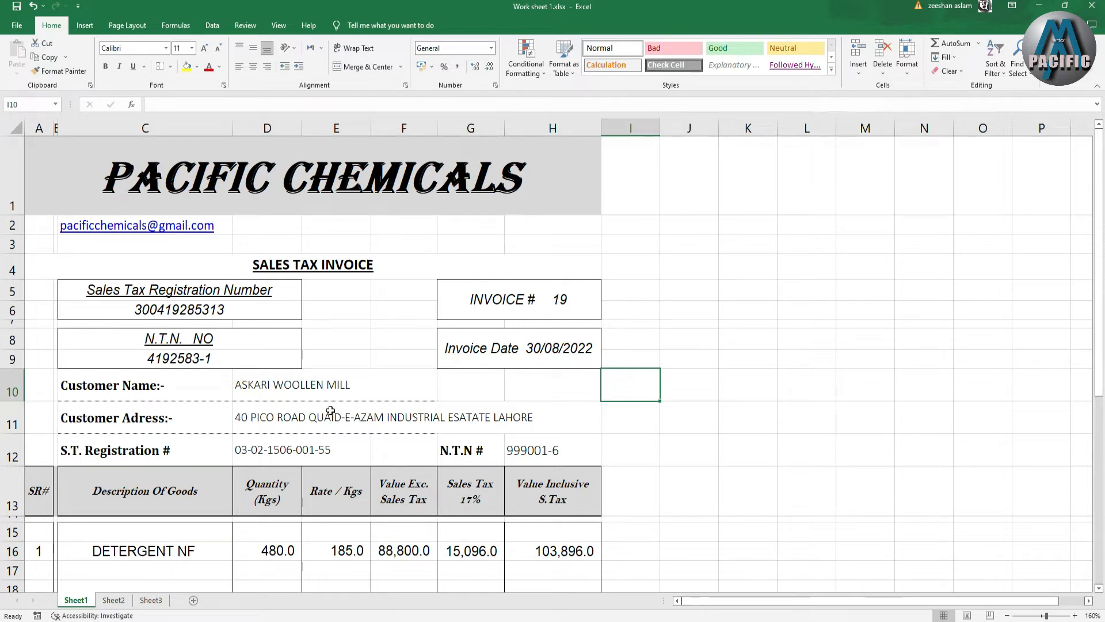
Check the finished sales tax invoice in the print preview and return to the worksheet.
scroll(282, 431, down, 2)
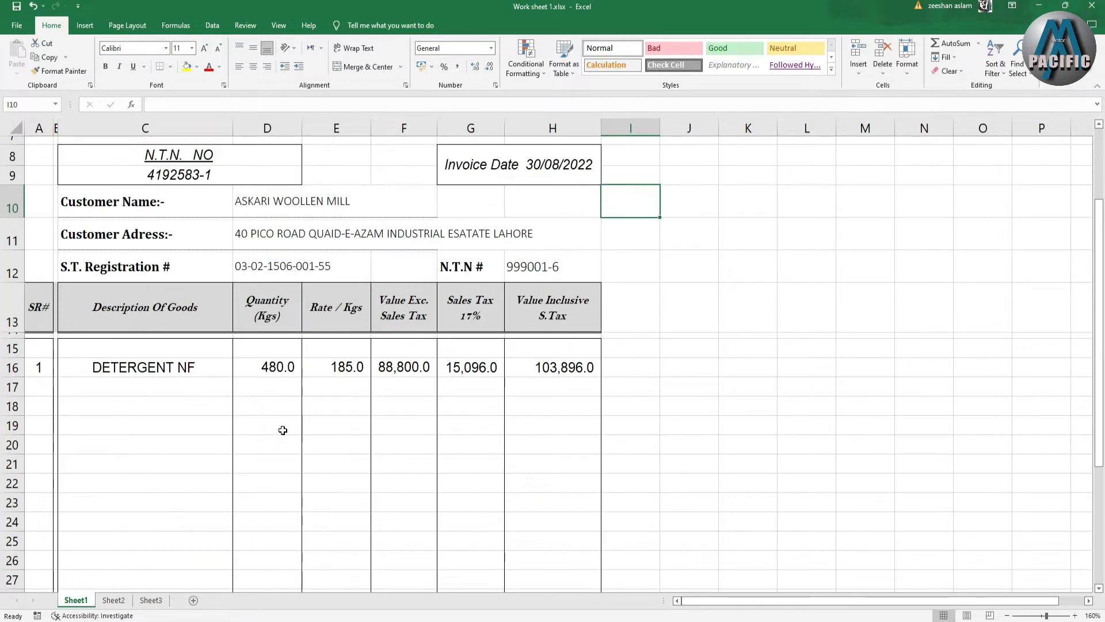
scroll(199, 369, up, 1)
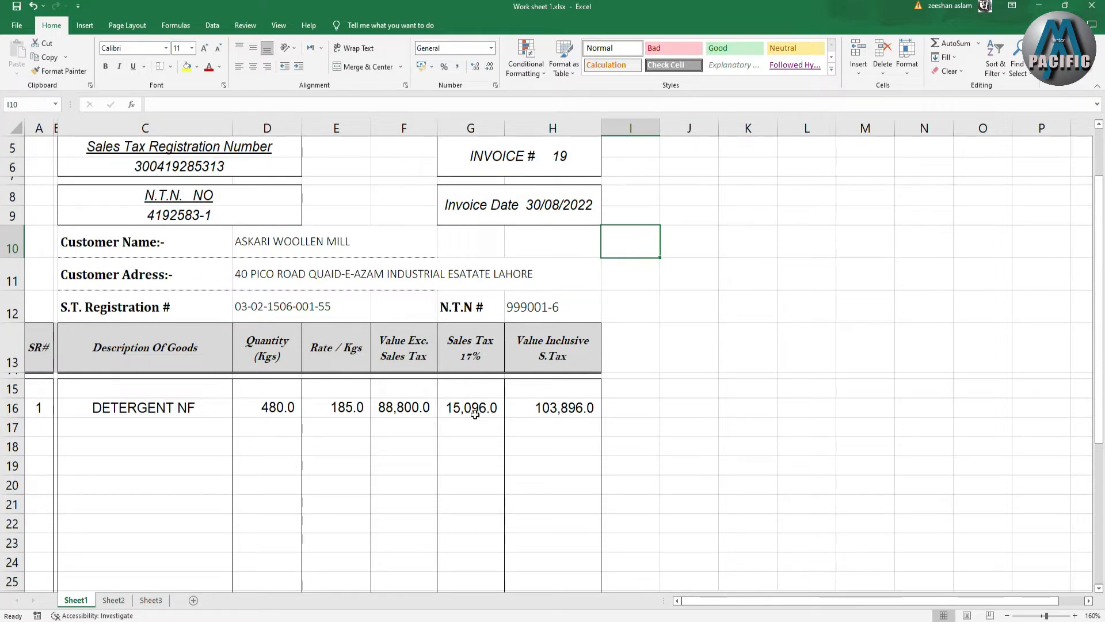
scroll(376, 407, up, 2)
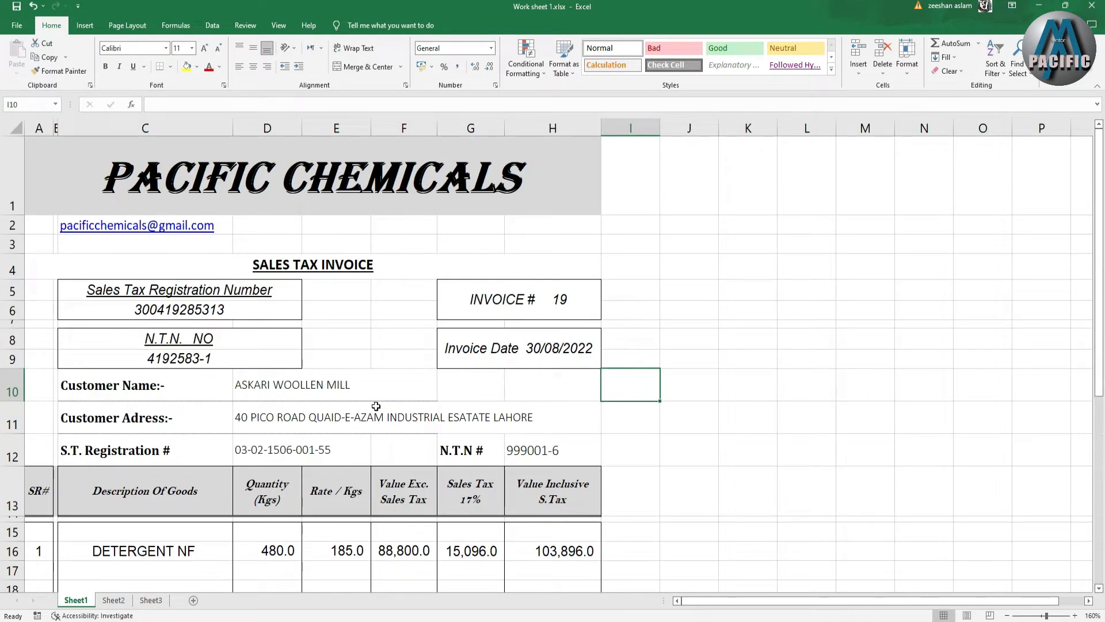
key(ctrl+p)
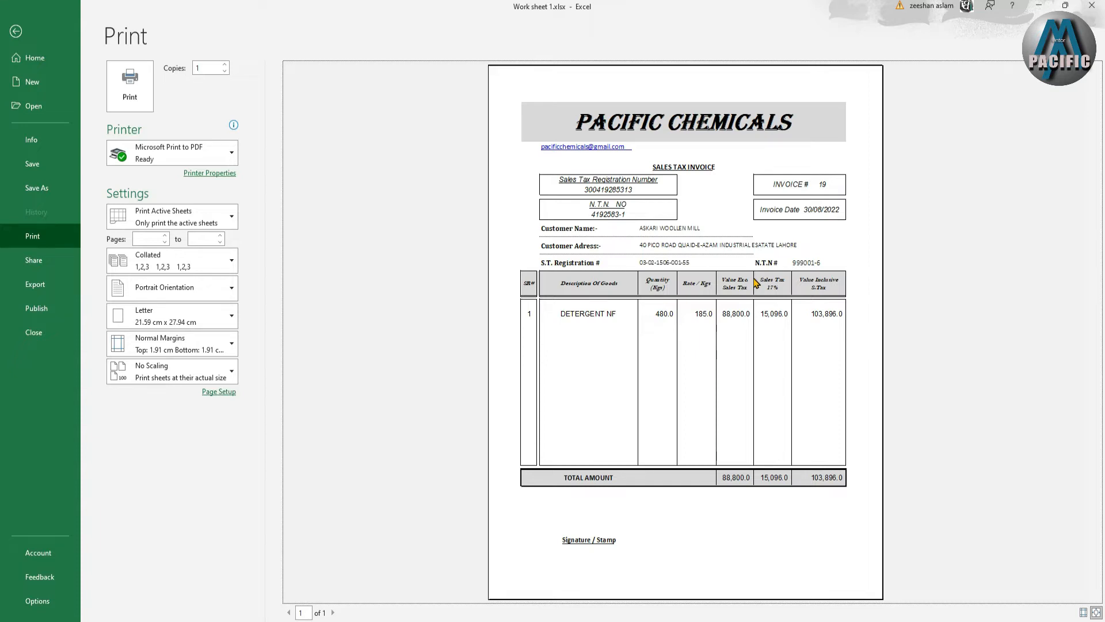
key(Escape)
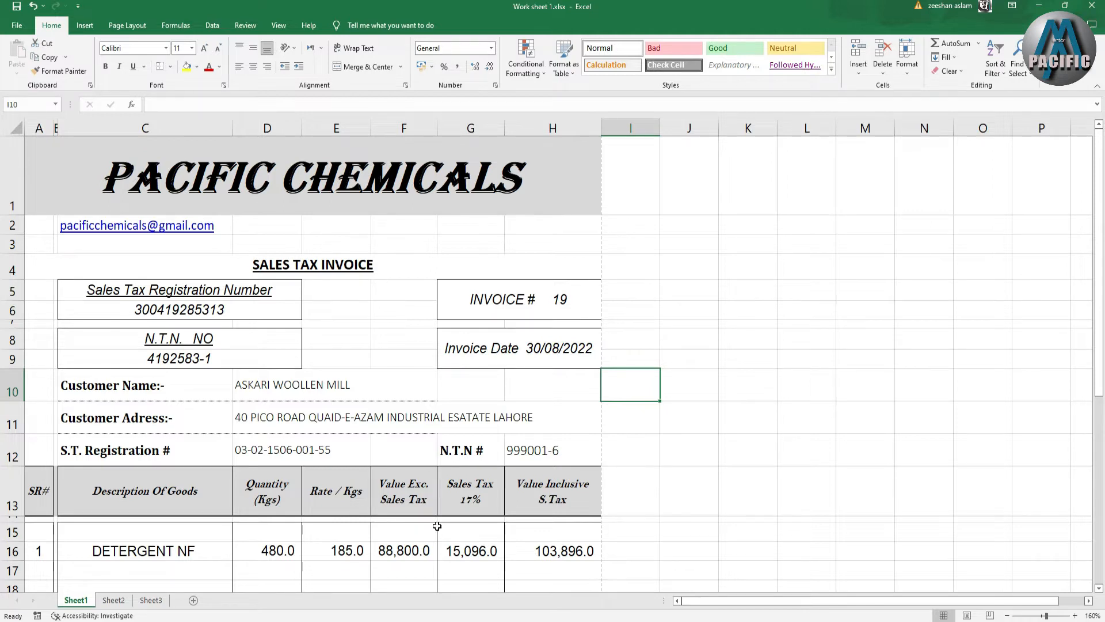
Go over the invoice table's column headings in row 13, from Value Inclusive S.Tax back to SR#.
scroll(434, 331, down, 5)
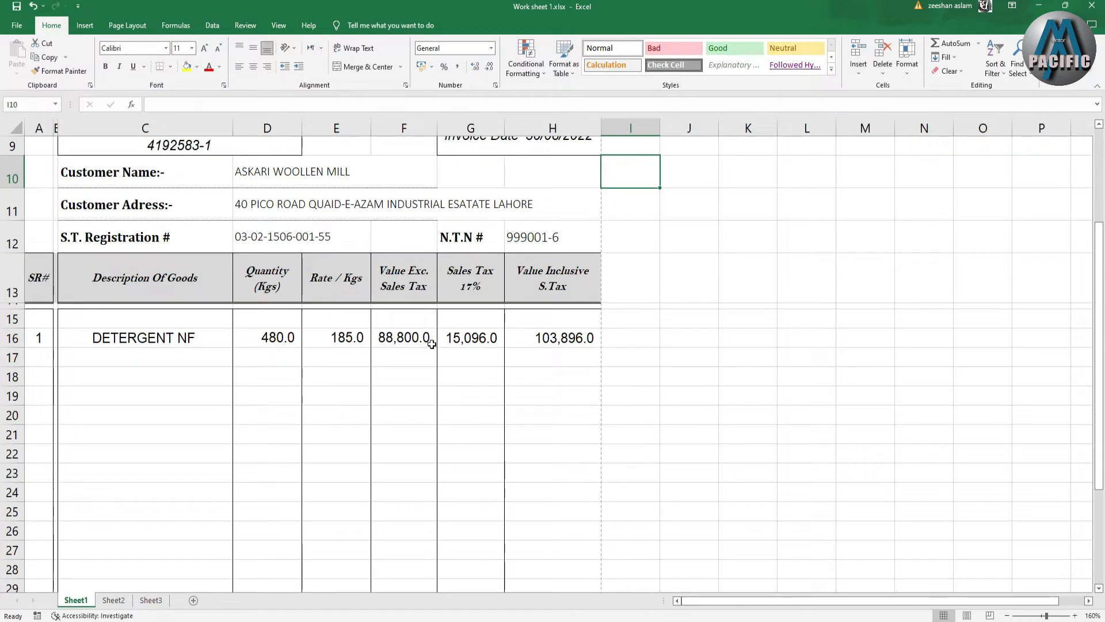
scroll(384, 390, up, 3)
scroll(383, 390, up, 1)
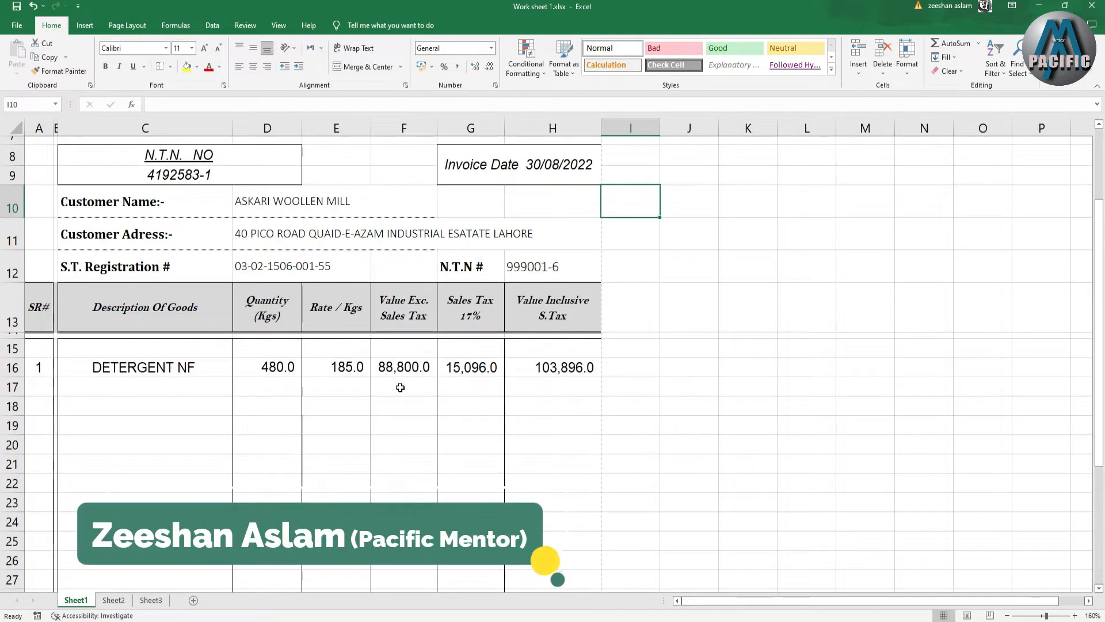
scroll(383, 389, up, 2)
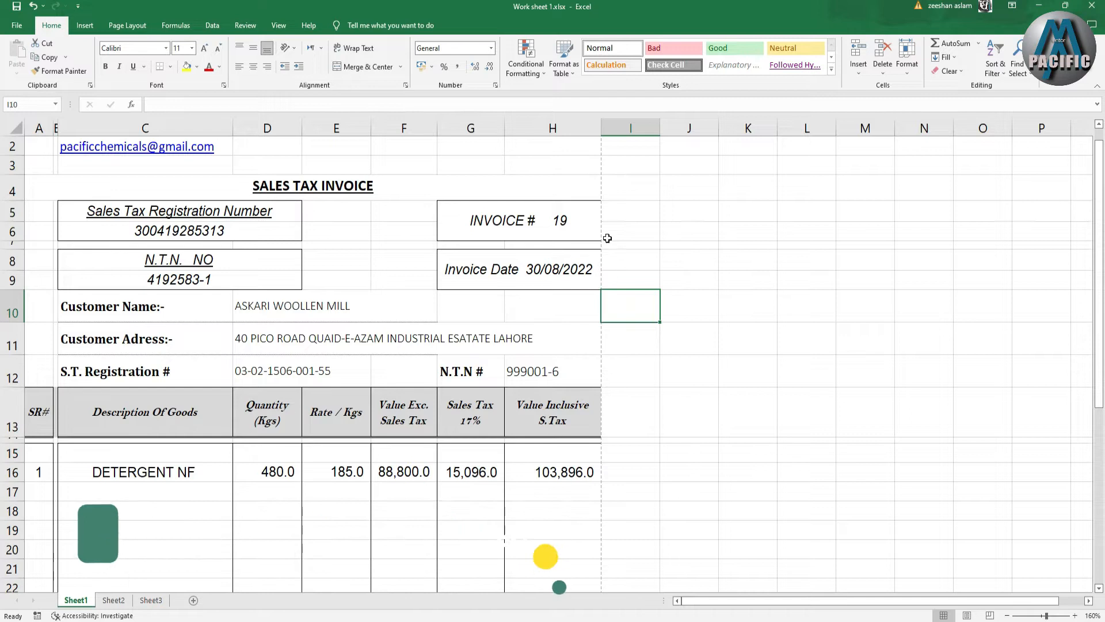
scroll(531, 445, down, 2)
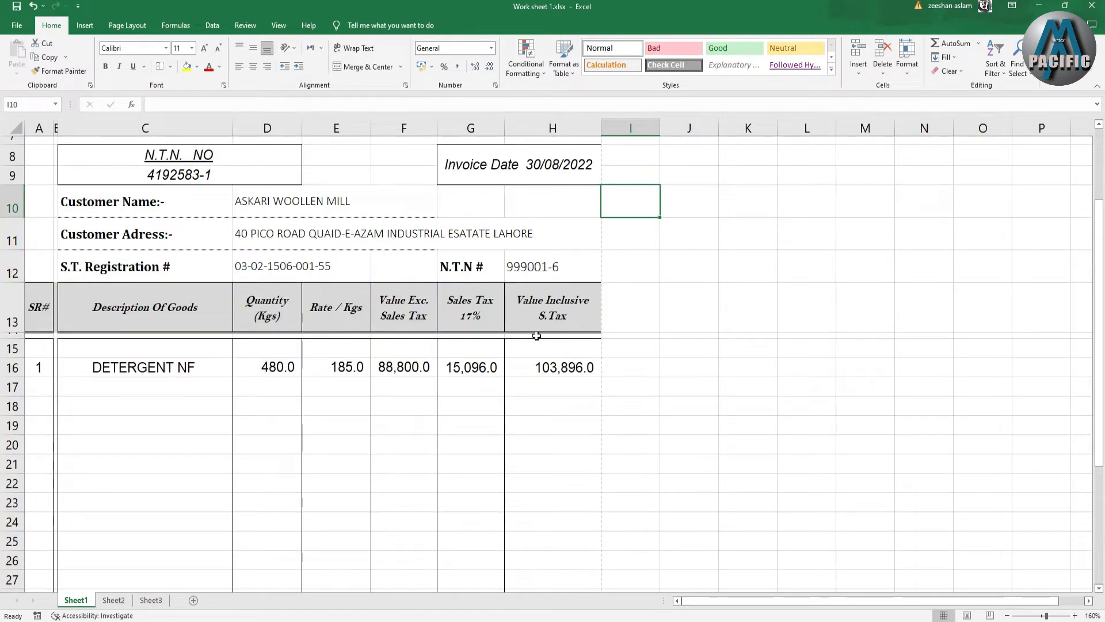
click(533, 312)
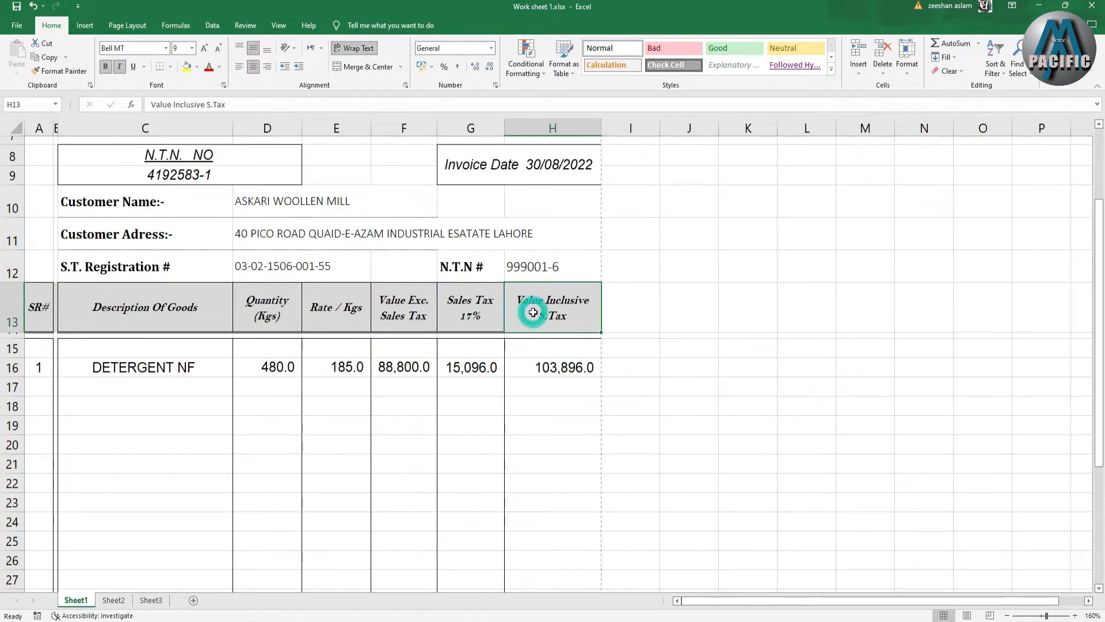
click(441, 314)
click(416, 314)
click(350, 311)
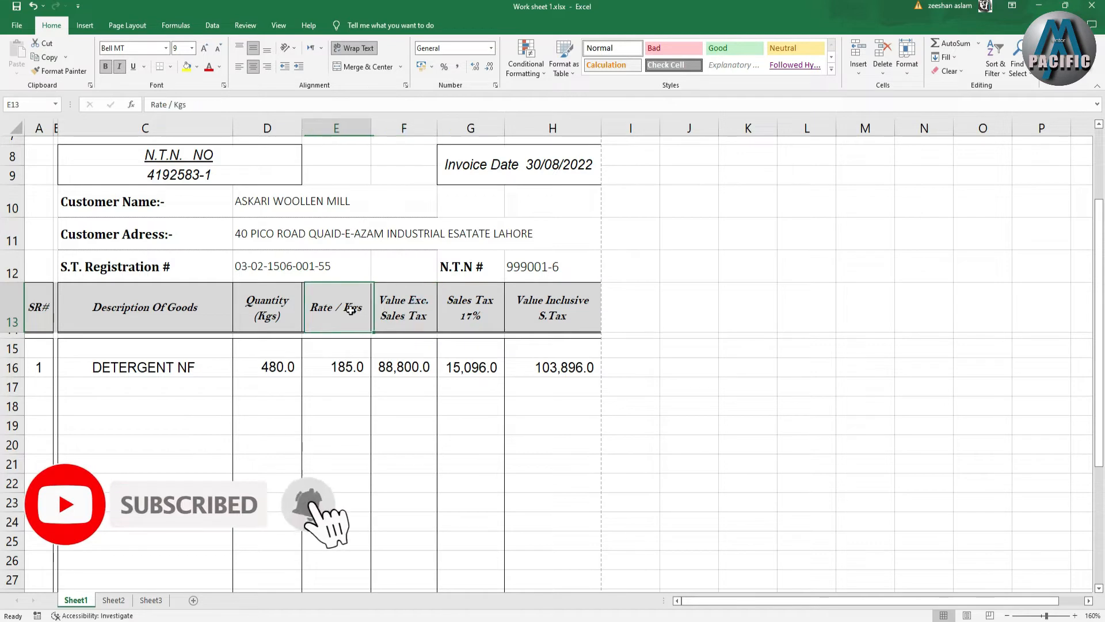
click(267, 309)
click(69, 308)
click(43, 309)
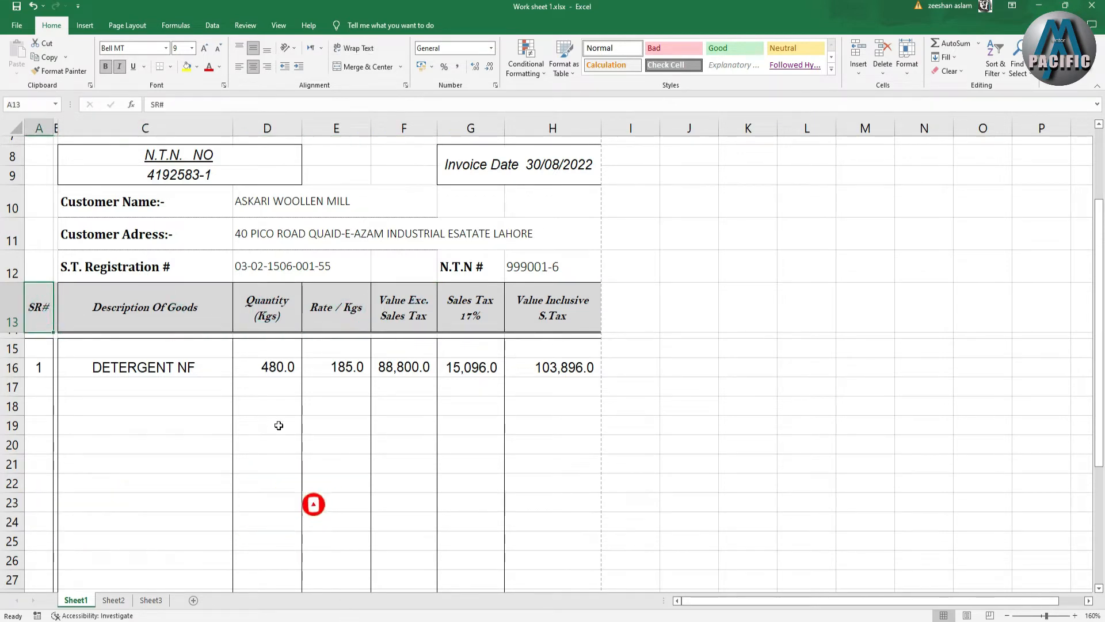
click(92, 443)
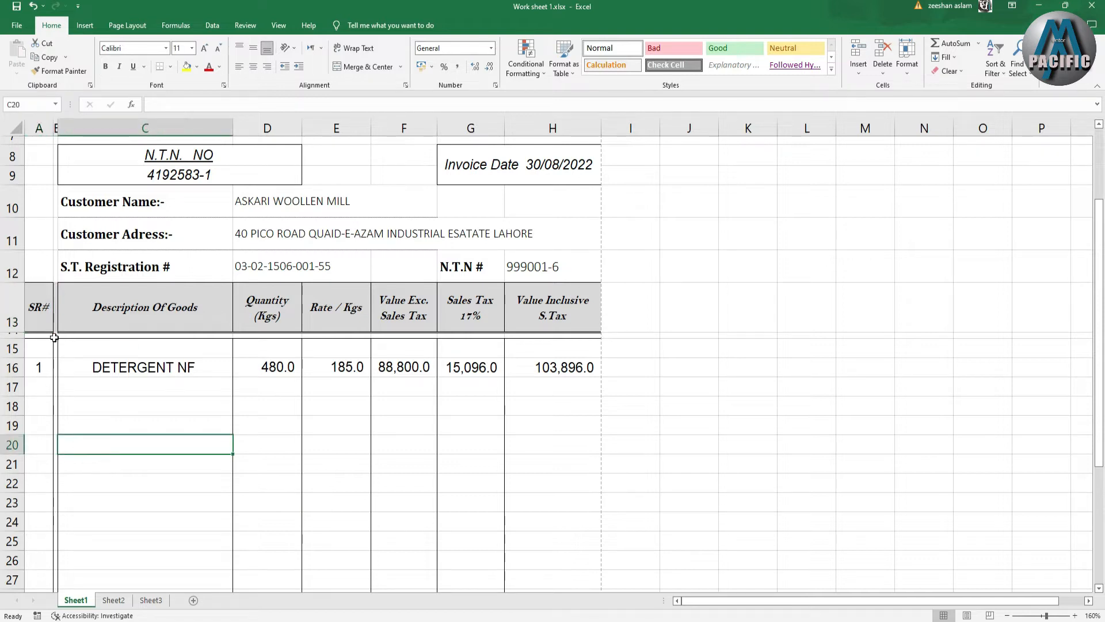
Open the blank Sheet2 and display its page-break lines by switching to Page Layout view and back to Normal view.
click(113, 605)
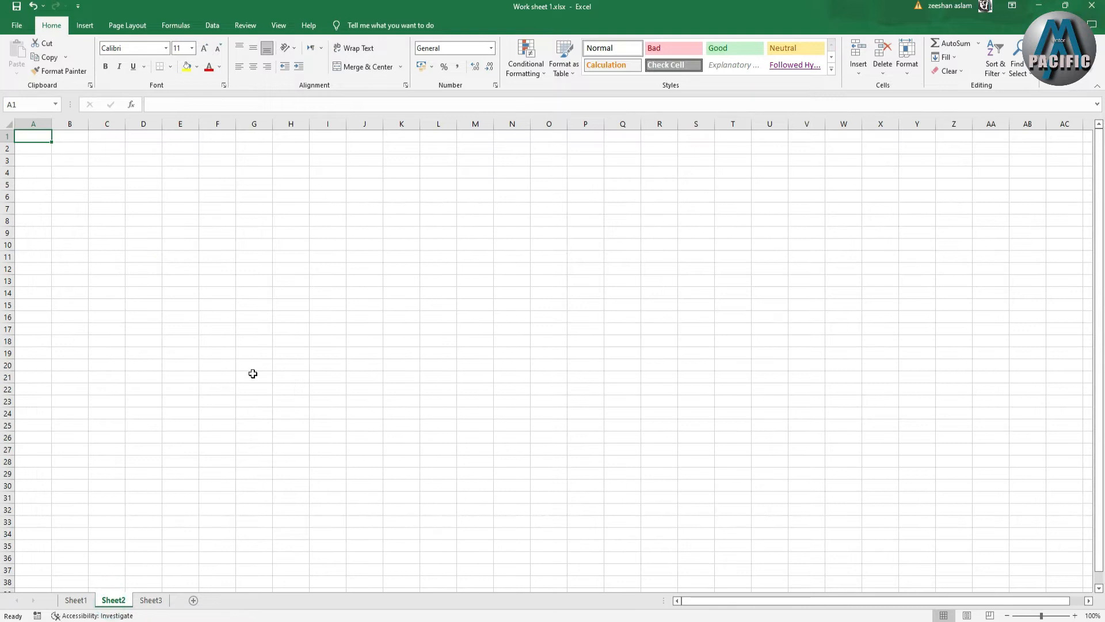
click(967, 615)
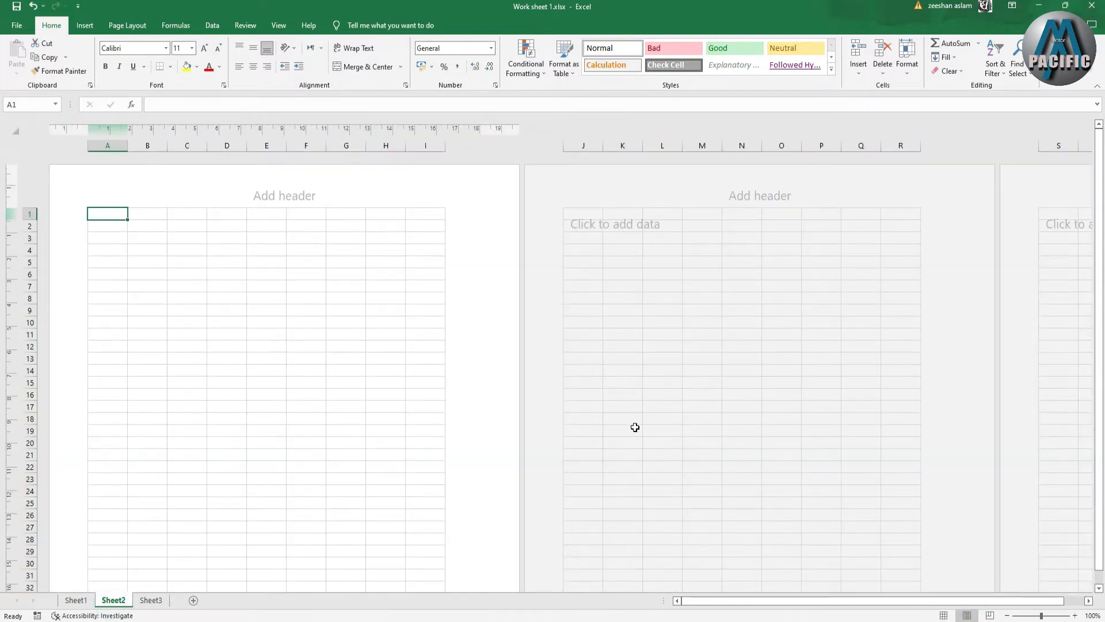
click(944, 616)
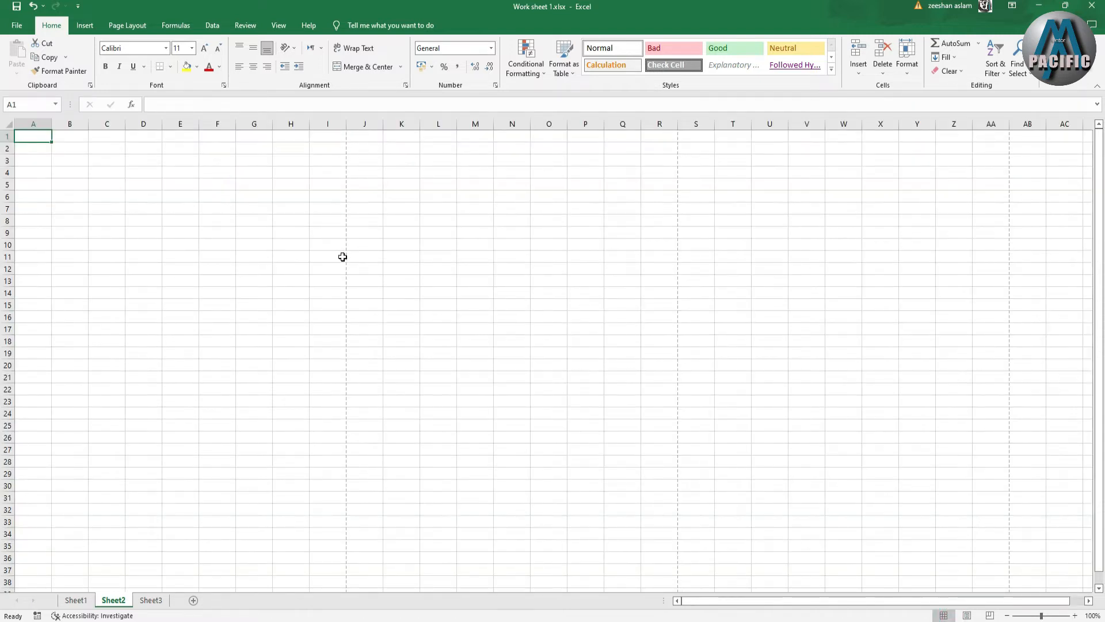
Zoom Sheet2 to 145% and examine where its first printed page ends across columns and rows.
ctrl+scroll(172, 319, up, 3)
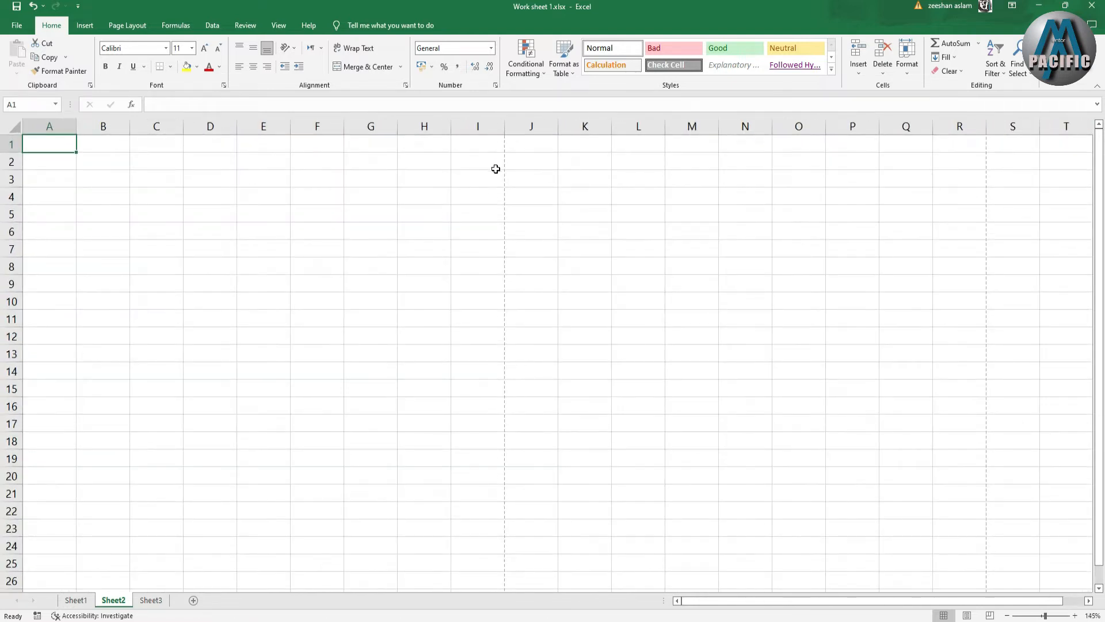
scroll(500, 344, down, 7)
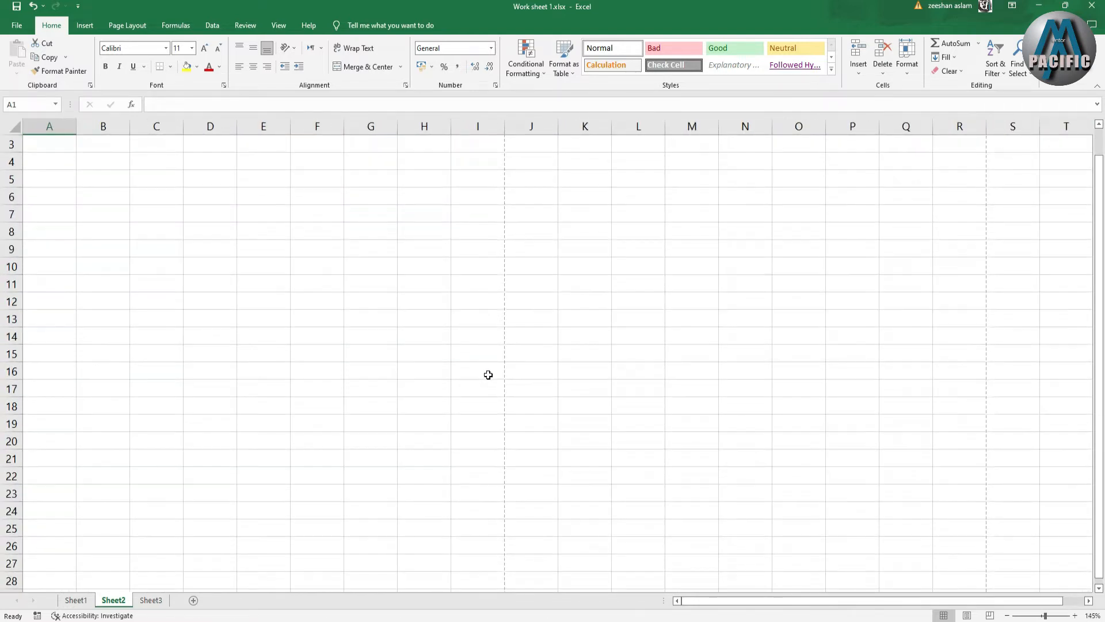
scroll(498, 442, down, 4)
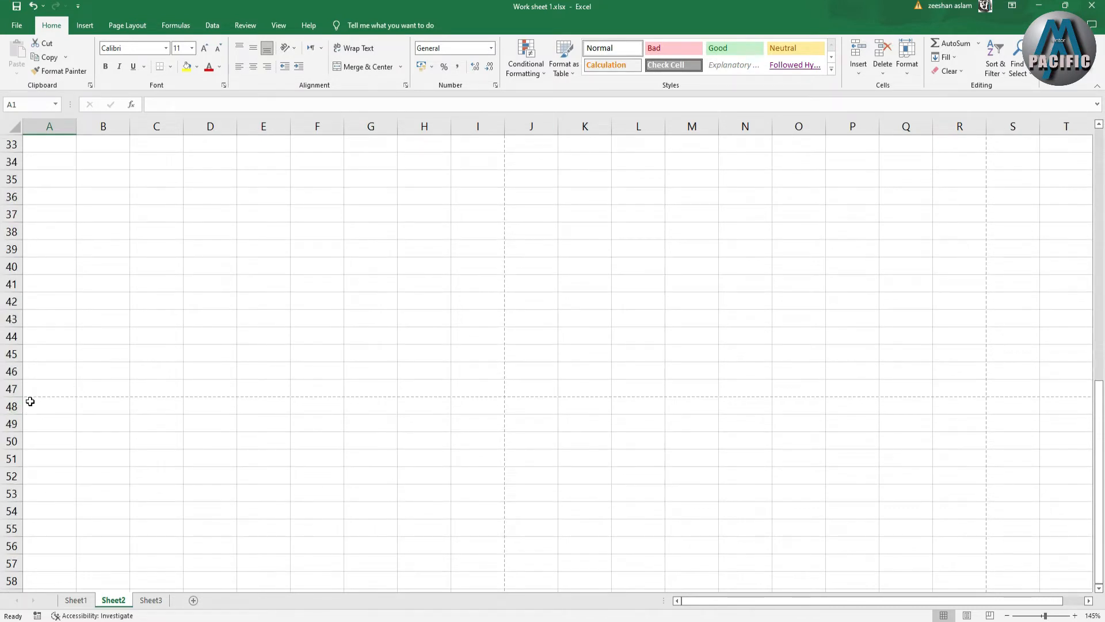
drag(37, 390, 218, 382)
click(353, 437)
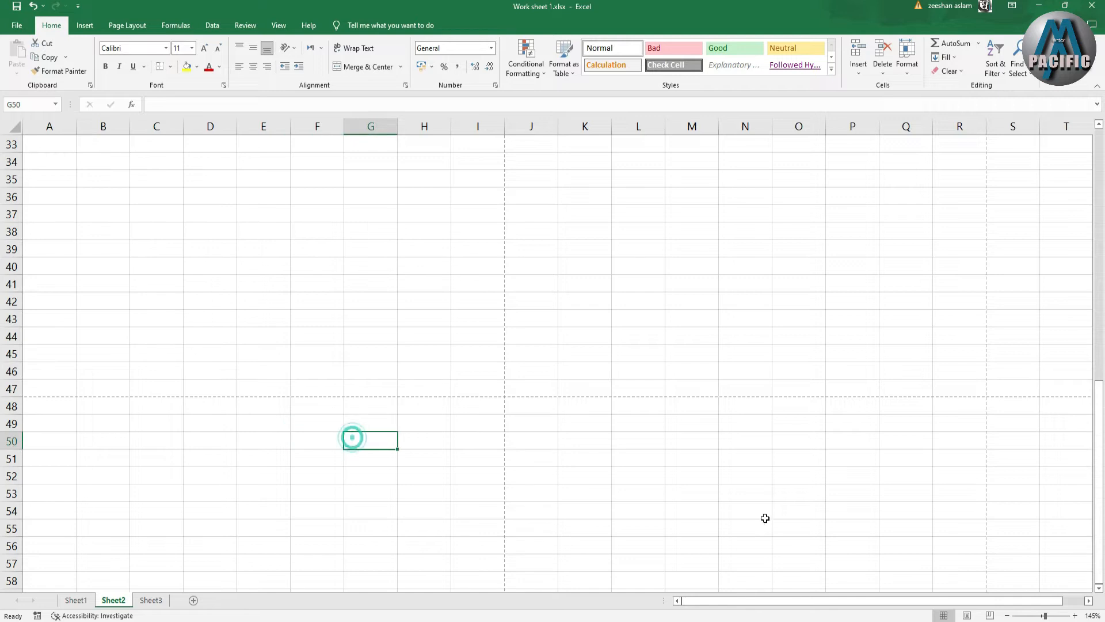
Examine the page boundaries of Sheet2 in Page Layout view and return to the first rows in Normal view.
click(968, 616)
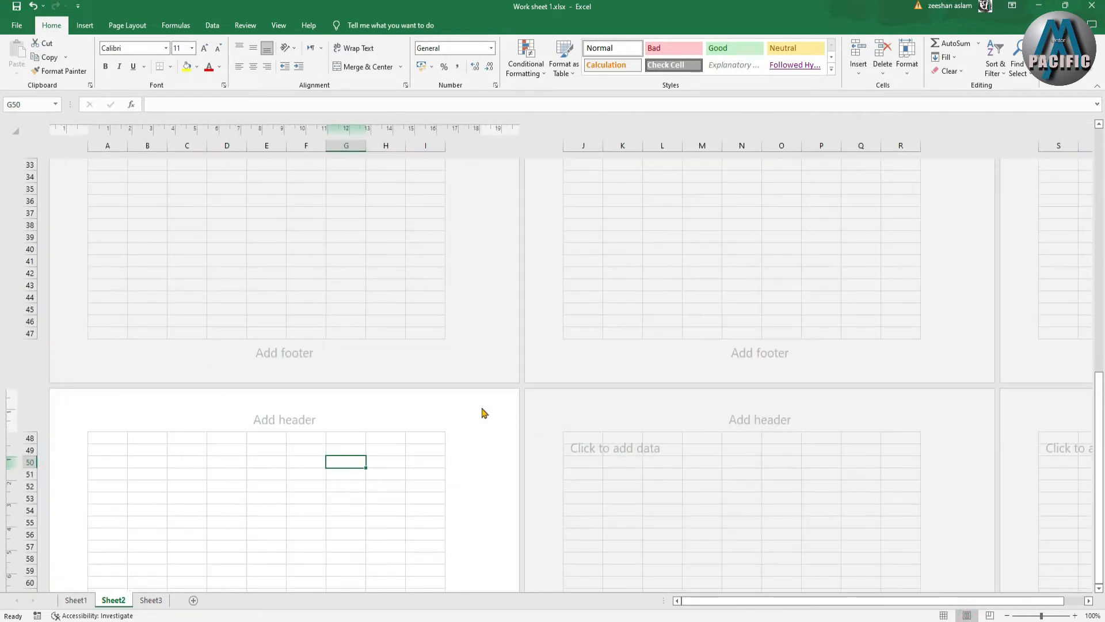
scroll(279, 261, up, 5)
scroll(278, 265, up, 2)
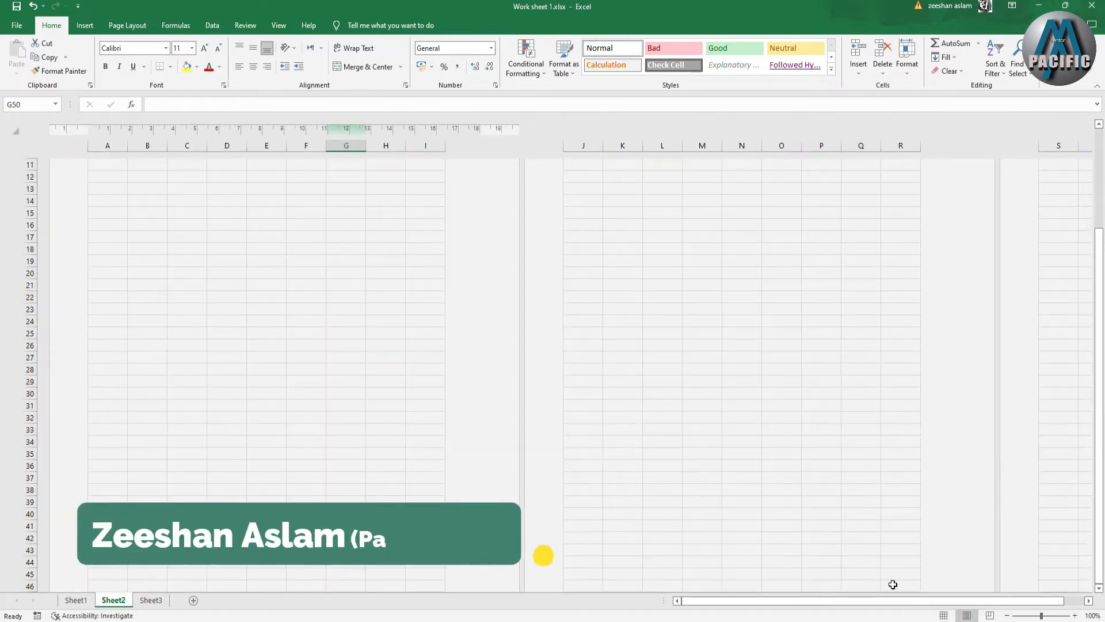
click(942, 616)
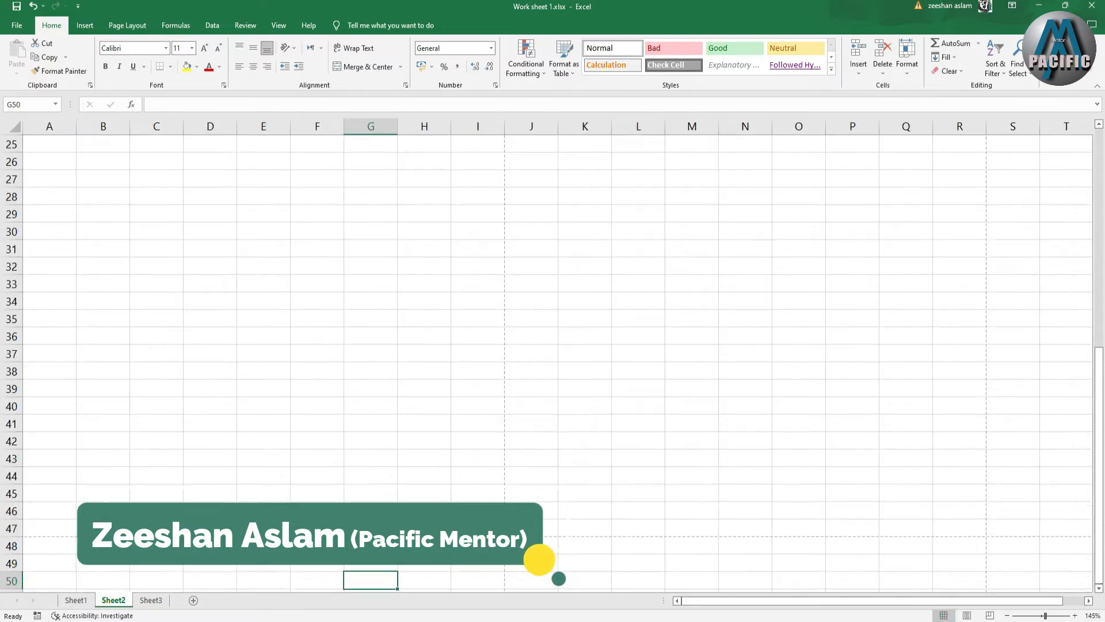
scroll(252, 278, up, 7)
scroll(251, 278, up, 1)
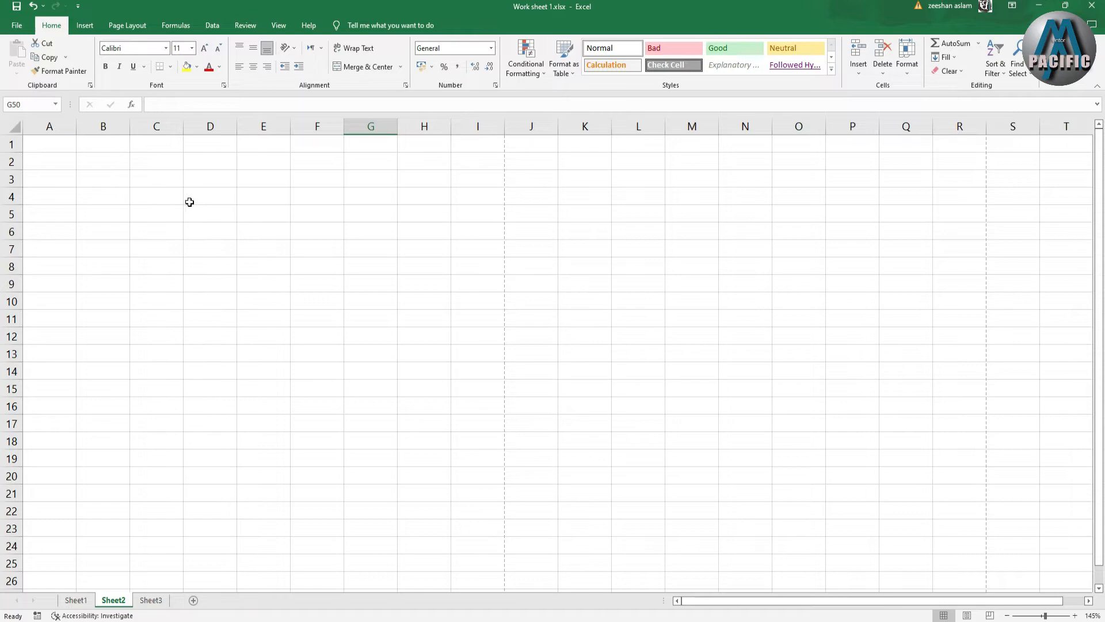
Check the print preview of the blank Sheet2 and return to the worksheet.
click(17, 25)
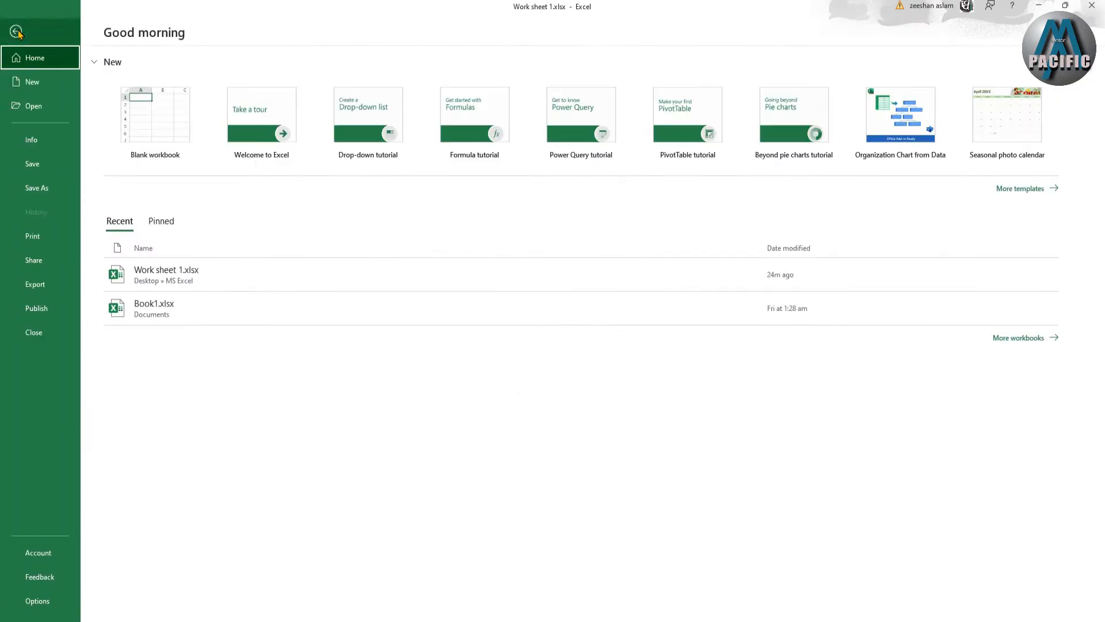
click(52, 240)
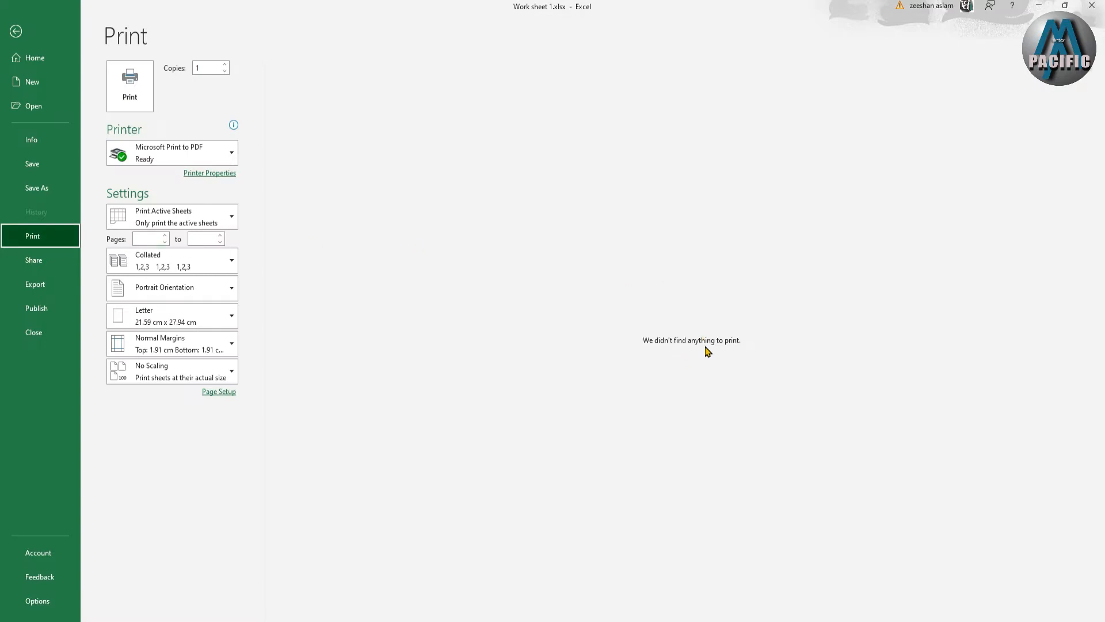
key(Escape)
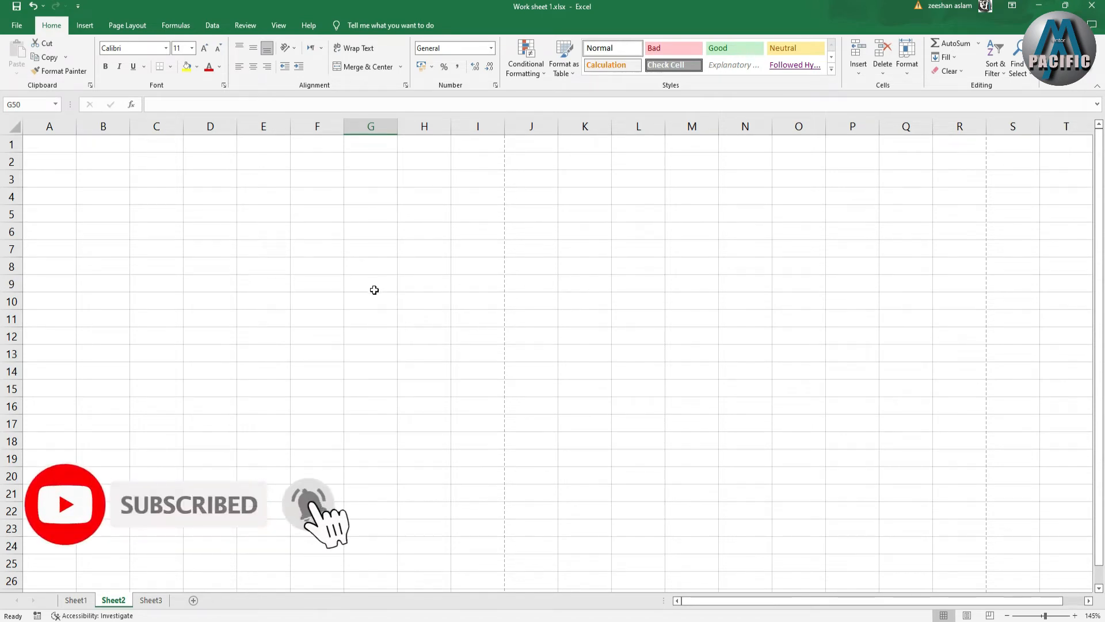
Examine the item table's column headings in row 13 of the finished invoice on Sheet1, from Value Inclusive S.Tax back to SR#.
click(75, 600)
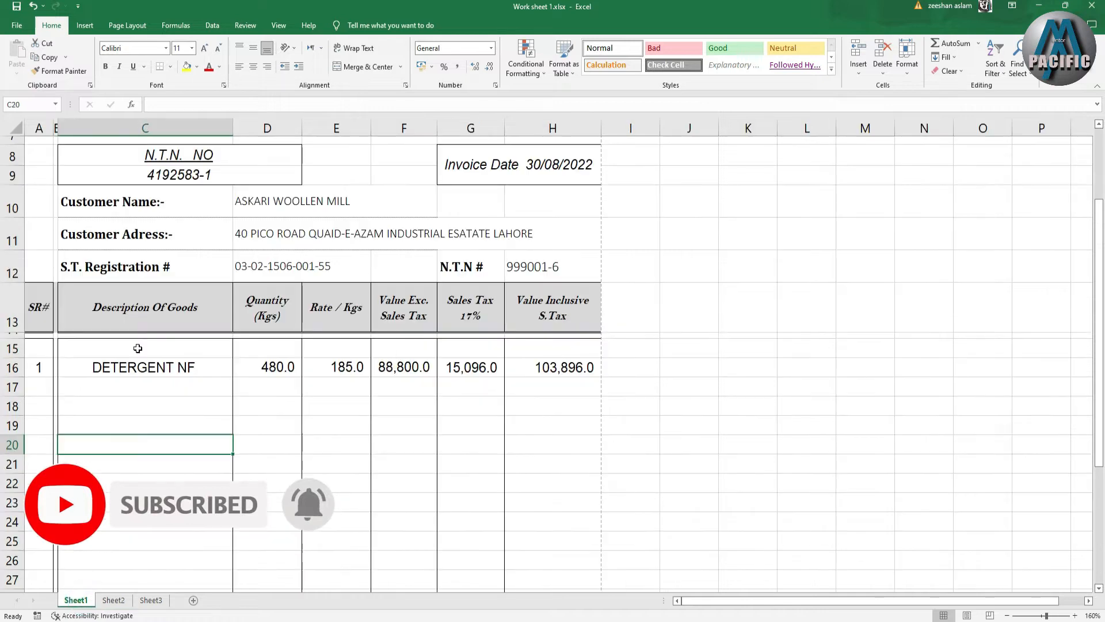
scroll(275, 349, up, 3)
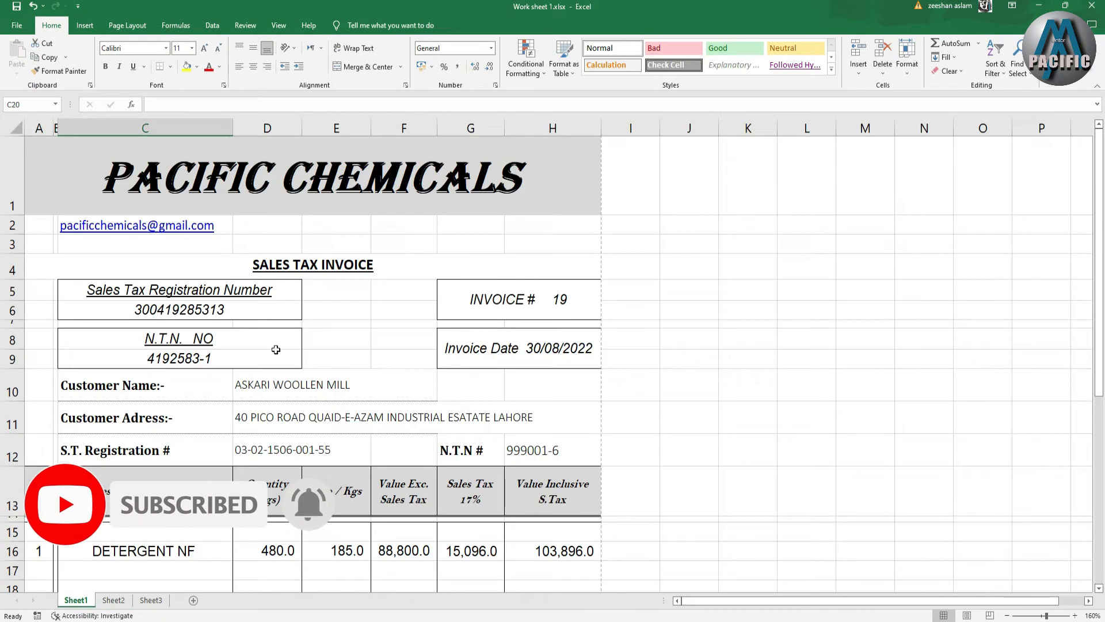
click(552, 499)
click(466, 499)
click(414, 501)
click(353, 501)
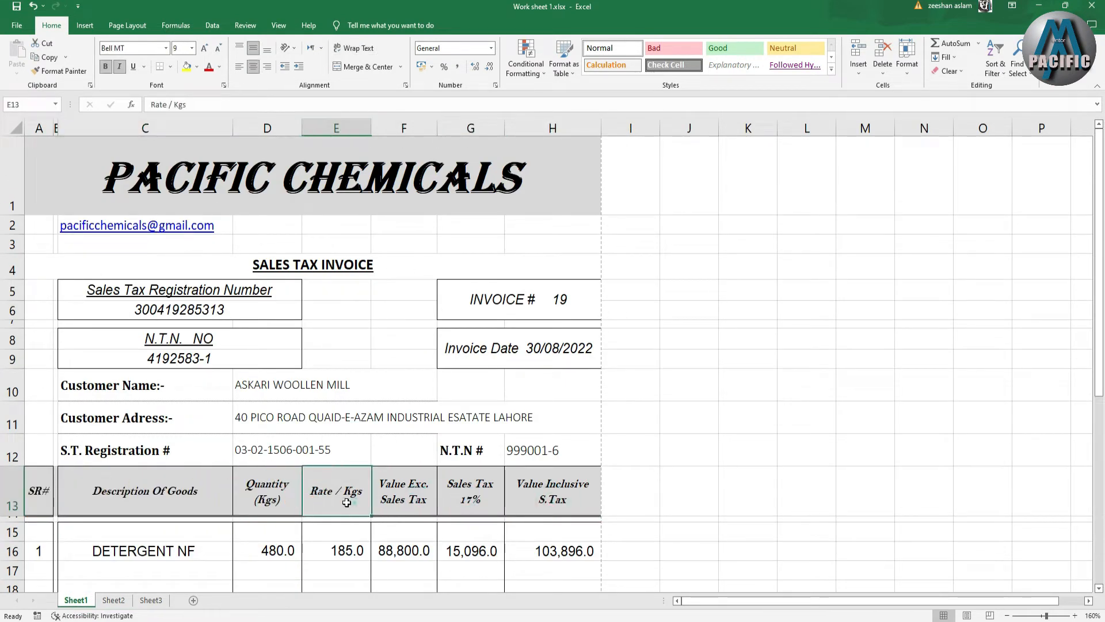
click(269, 497)
click(194, 490)
click(39, 492)
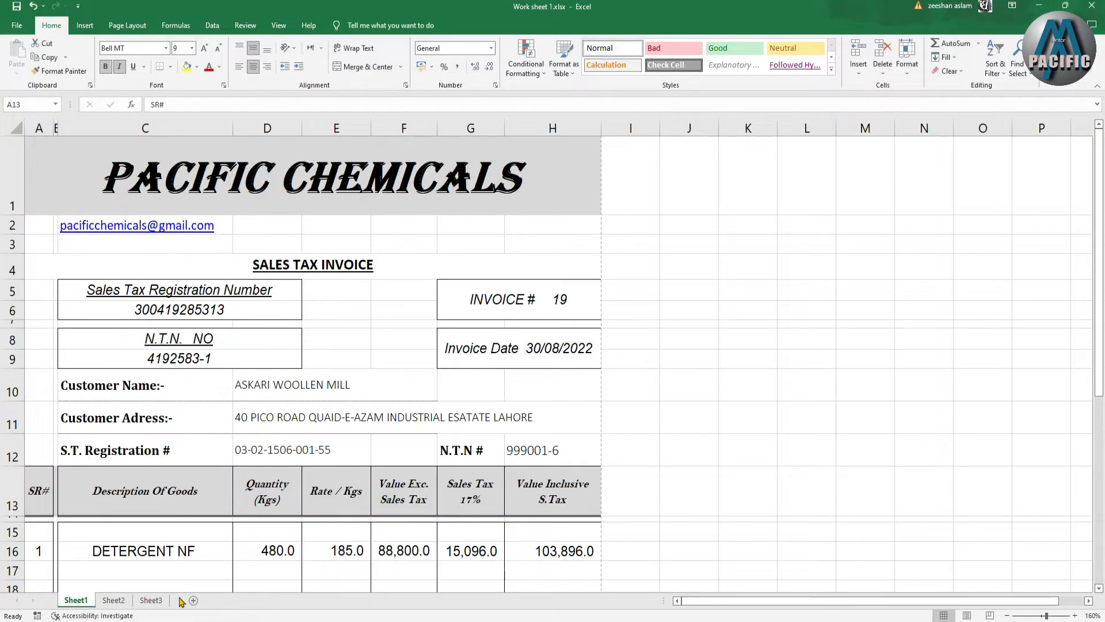
Resize Sheet2's columns for the invoice table: narrow A, make B a thin gap, widen C for descriptions and extend H to the page break.
click(113, 600)
mouse_move(76, 127)
mouse_down()
mouse_move(44, 131)
mouse_move(96, 129)
mouse_move(55, 132)
mouse_up()
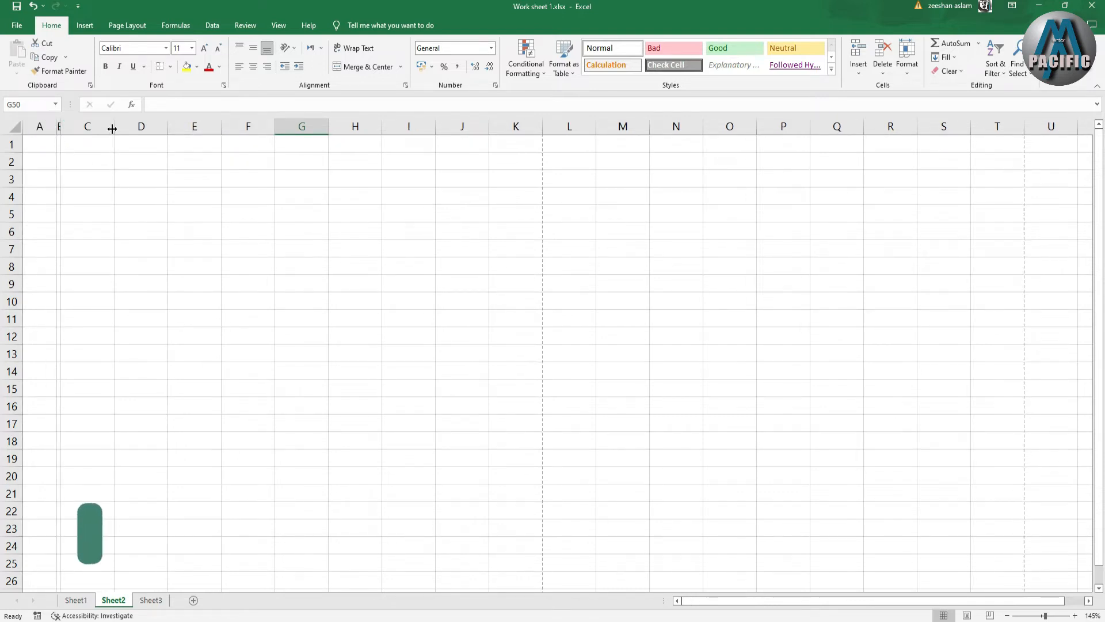
drag(114, 132, 278, 138)
drag(250, 141, 250, 141)
click(276, 160)
click(324, 165)
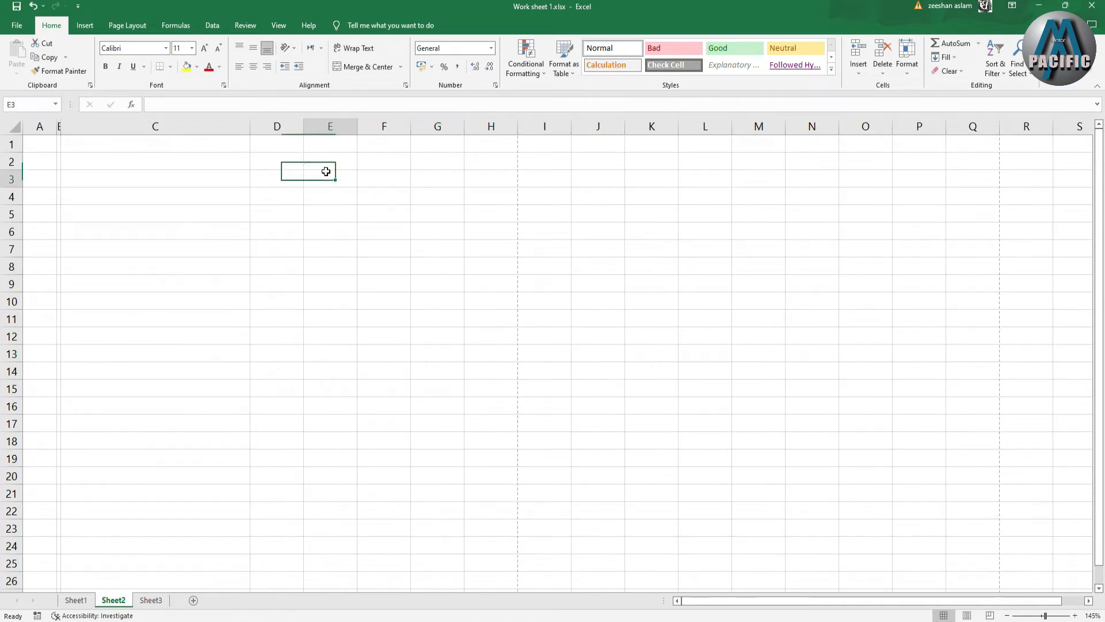
click(390, 164)
click(429, 167)
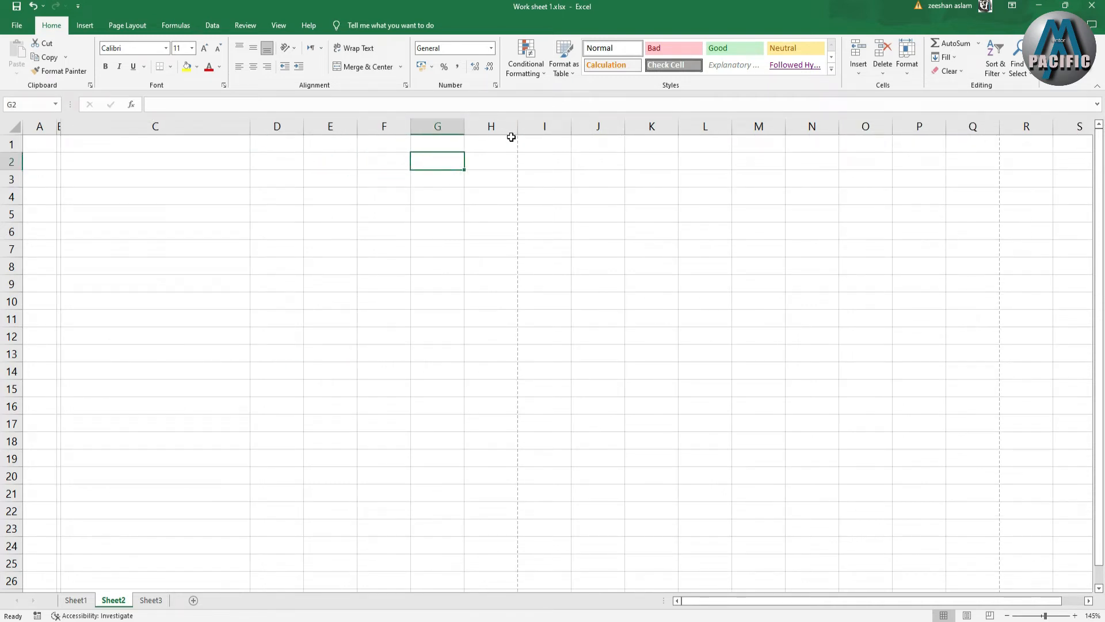
drag(517, 127, 543, 129)
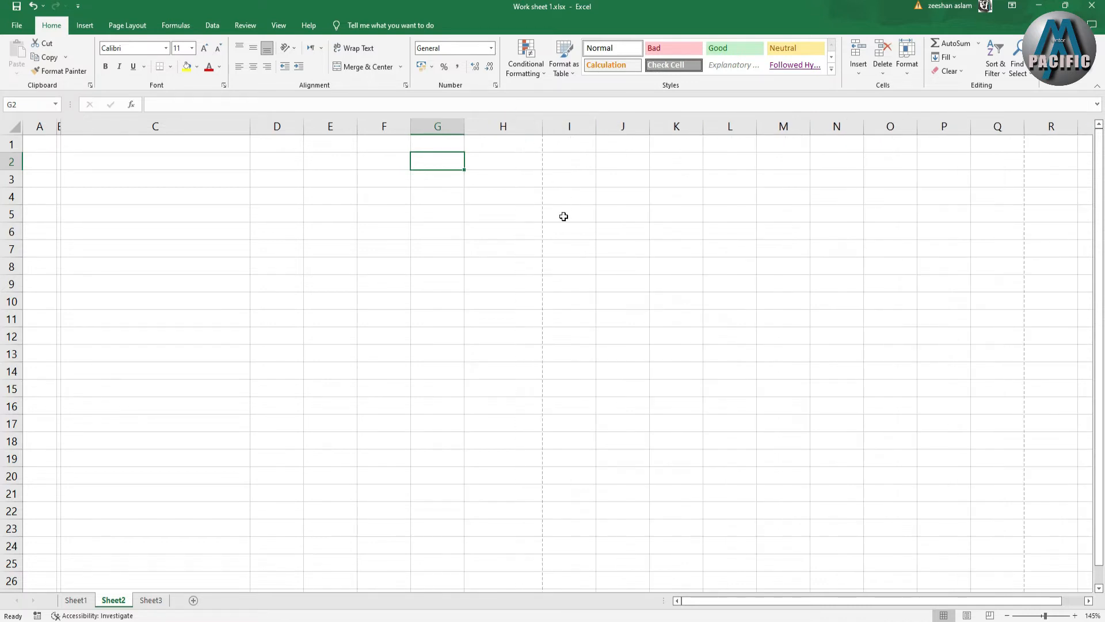
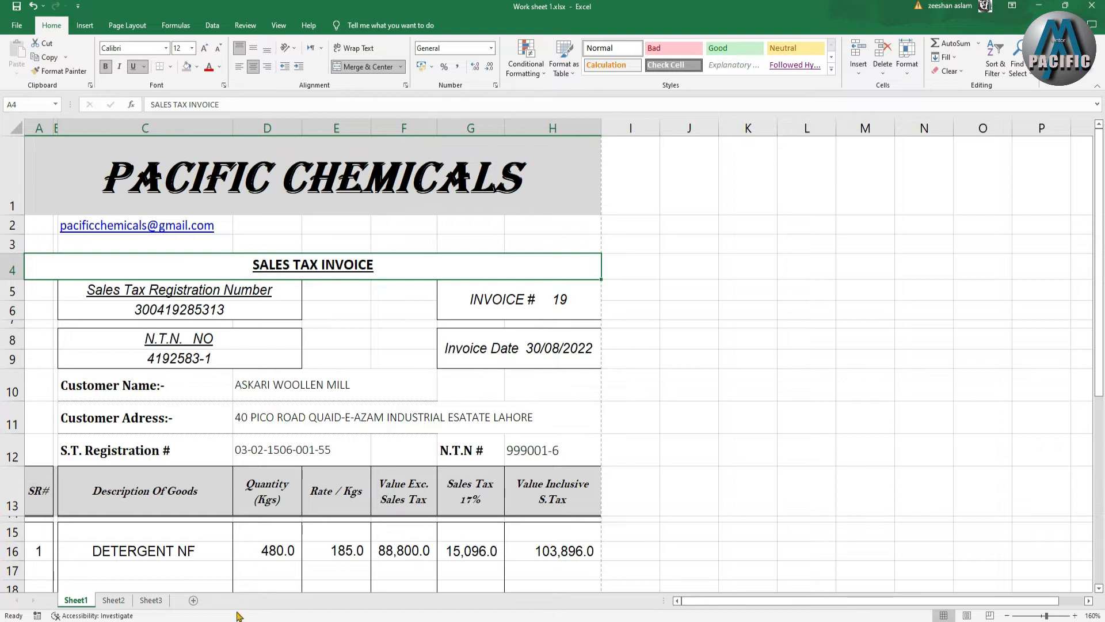
Merge and center A4:H4 on Sheet2 and enter the title "Sales tax Invoice".
click(113, 600)
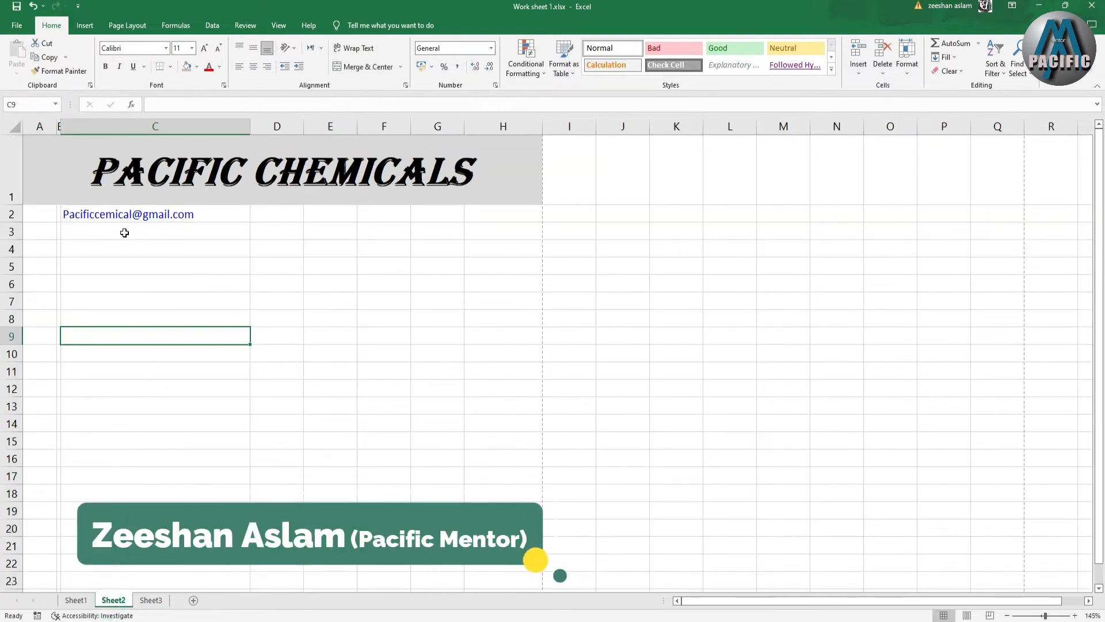
click(125, 231)
drag(43, 249, 490, 245)
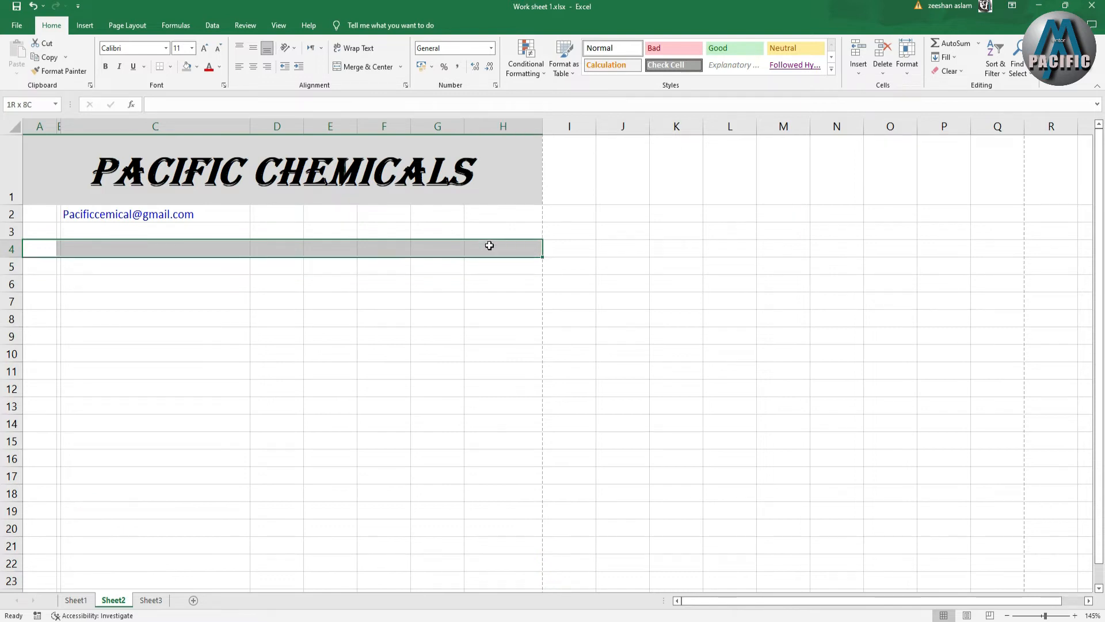
click(348, 67)
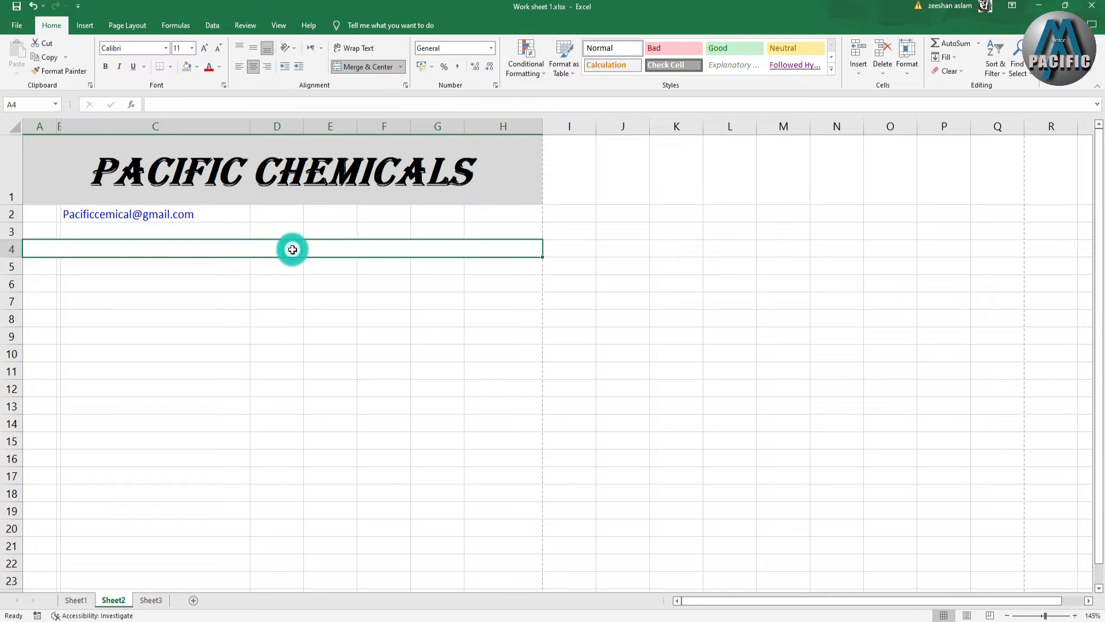
text(Sales)
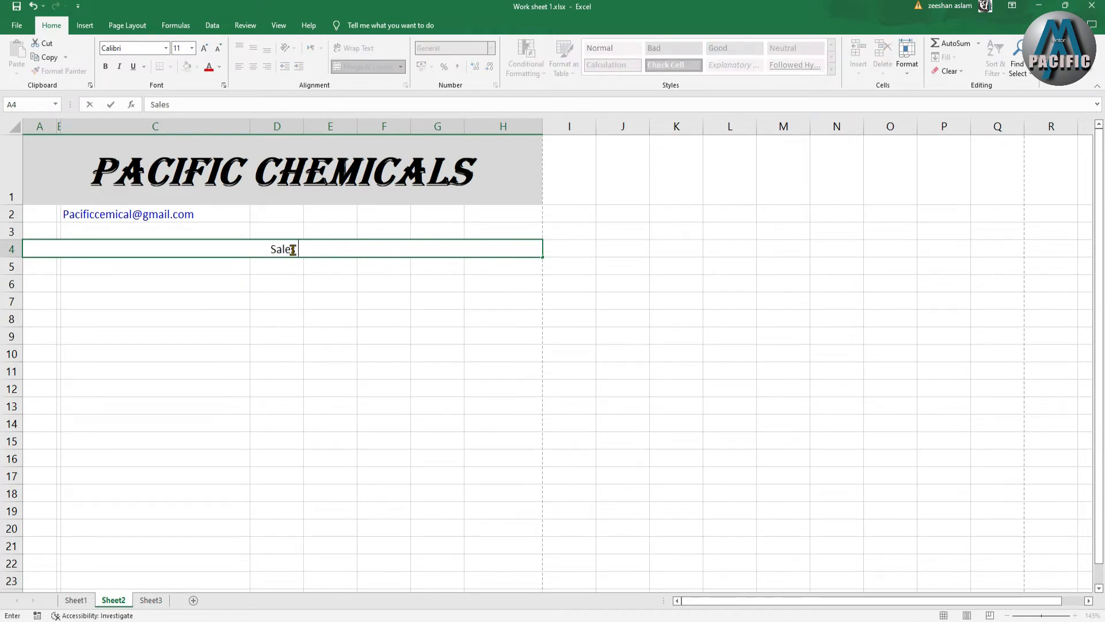
text( tax Invoice)
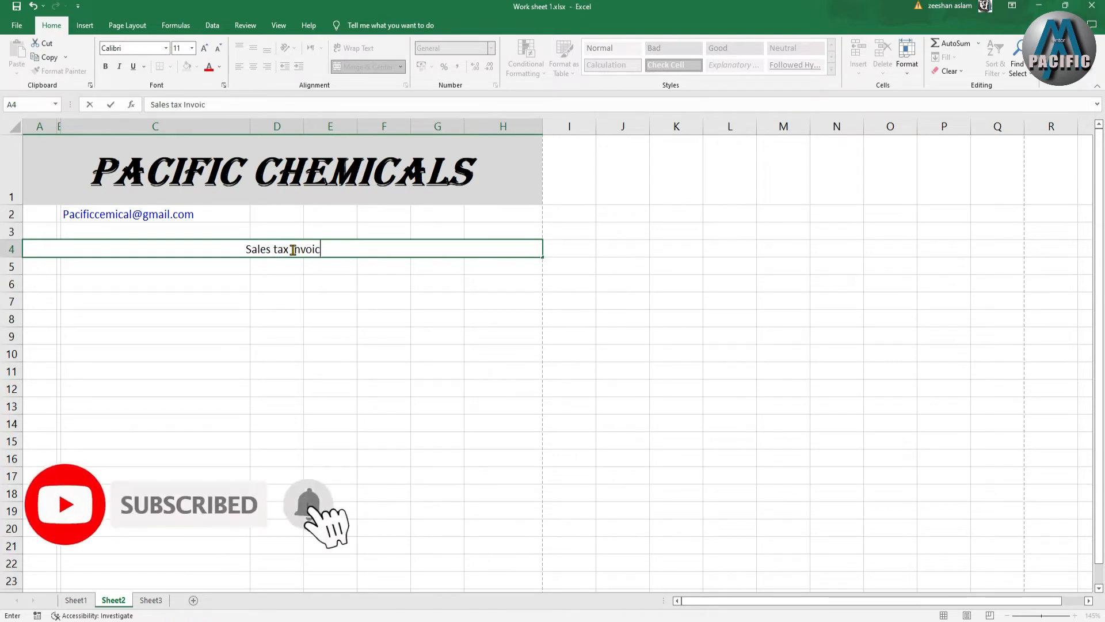
click(292, 280)
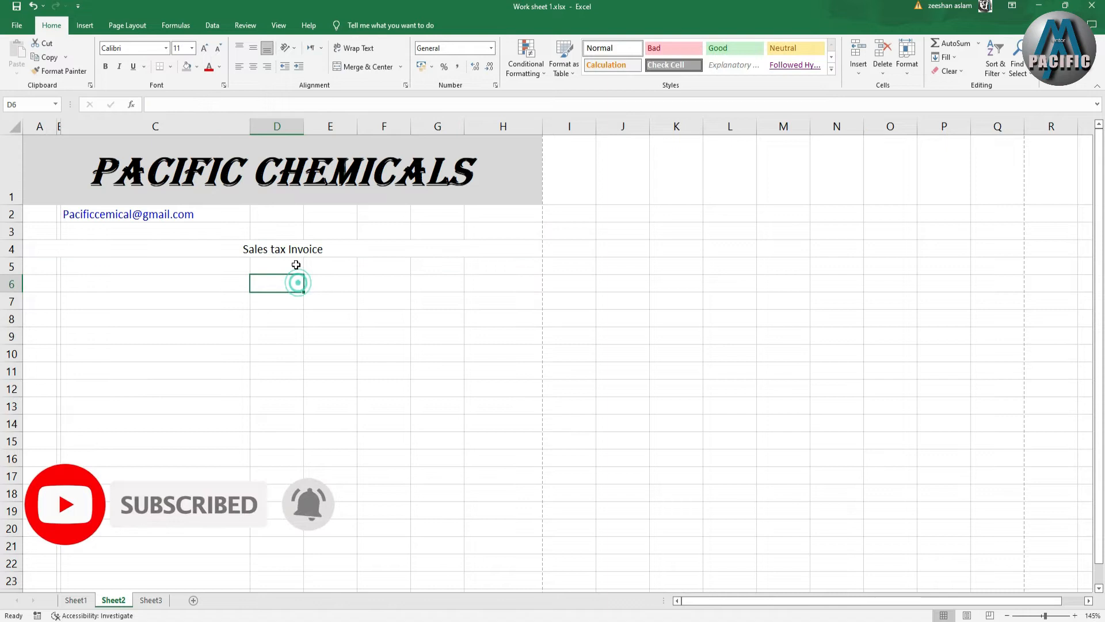
Make the title in row 4 of Sheet2 bold and underlined.
click(288, 249)
click(107, 67)
click(133, 67)
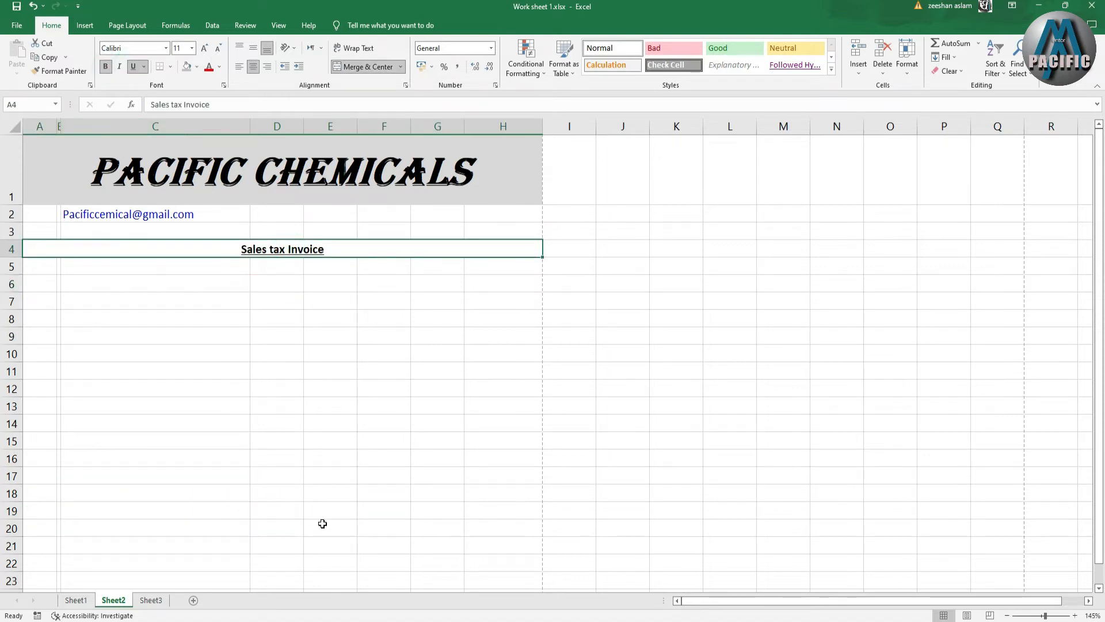
Replace the row 4 title on Sheet2 with the formatted "SALES TAX INVOICE" title copied from Sheet1.
click(69, 600)
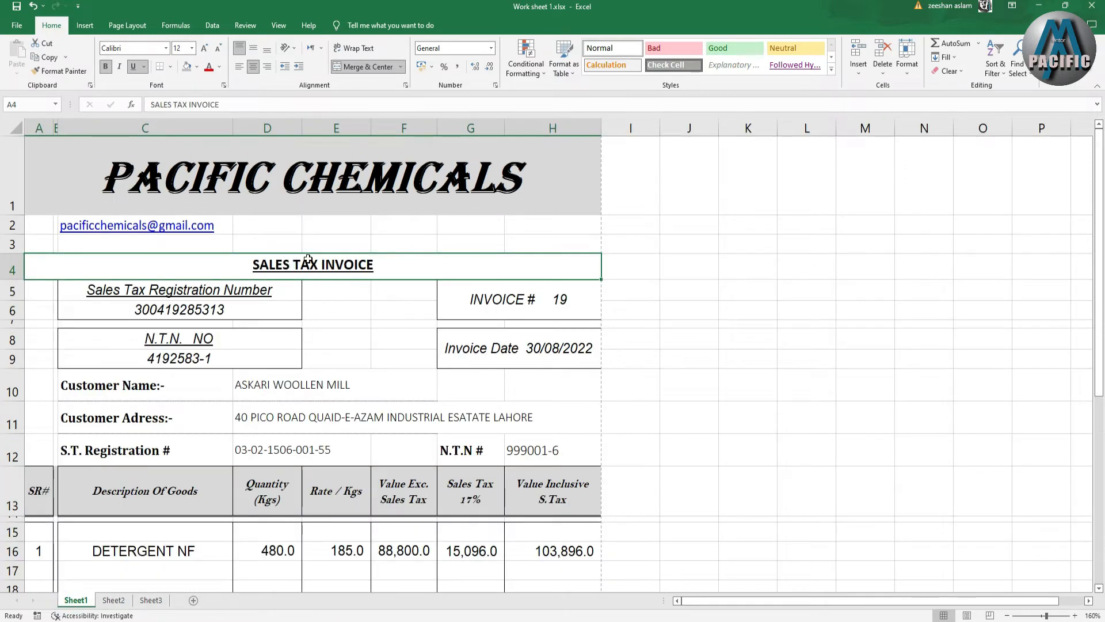
key(ctrl+c)
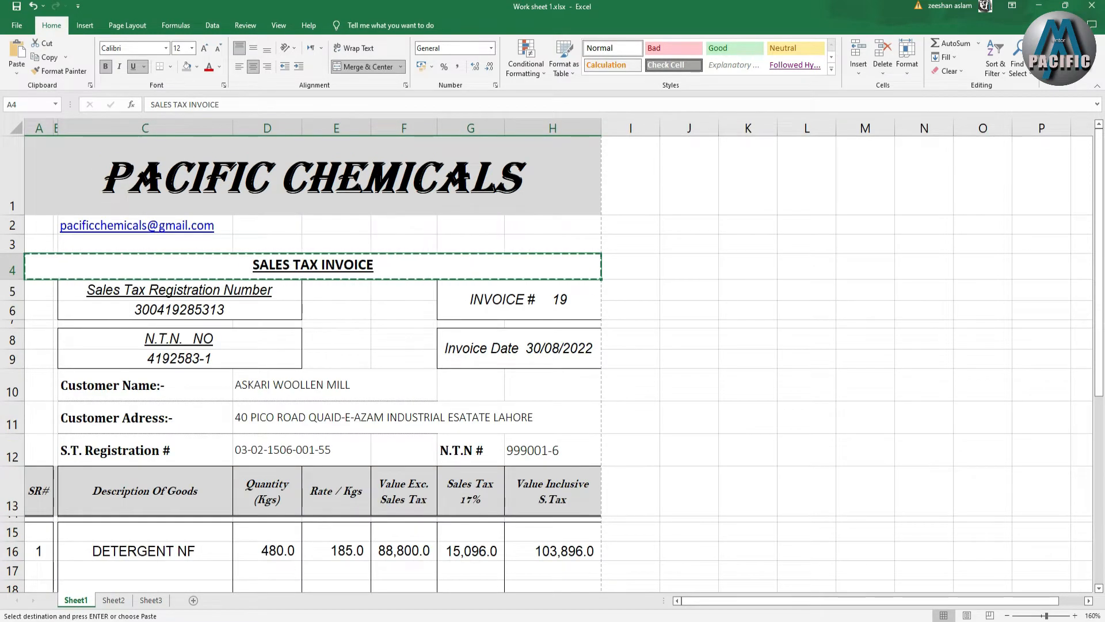
click(114, 604)
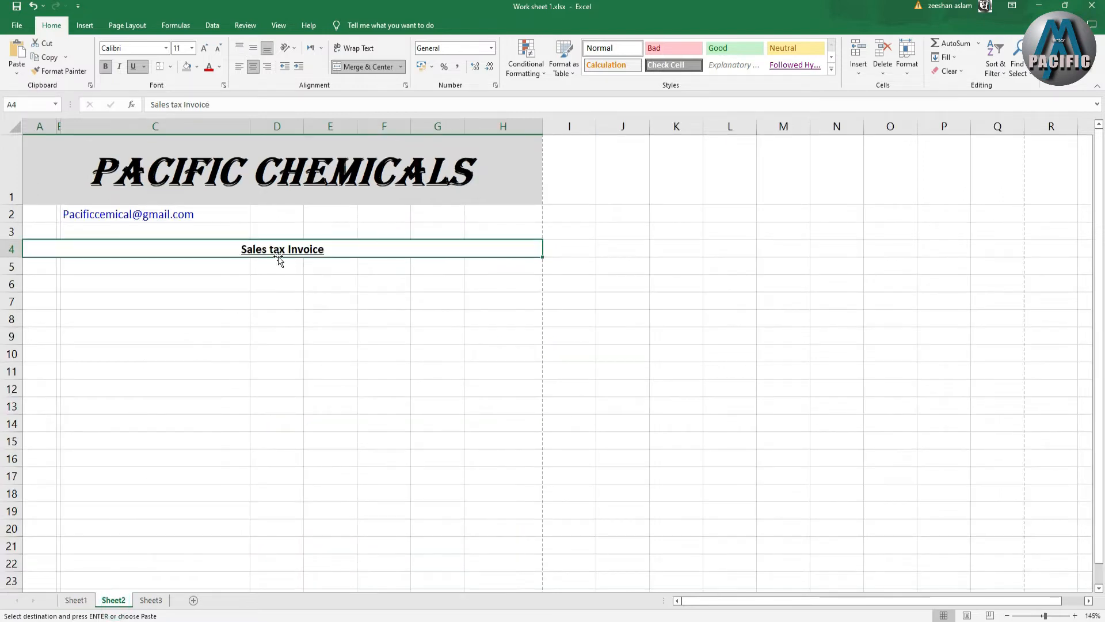
key(ctrl+v)
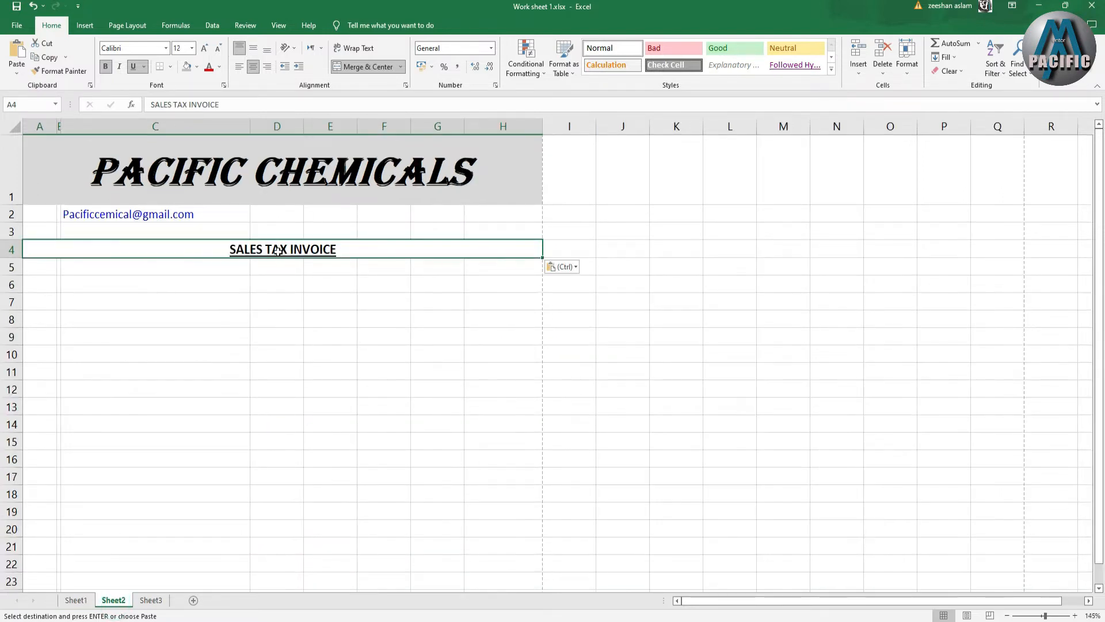
click(253, 284)
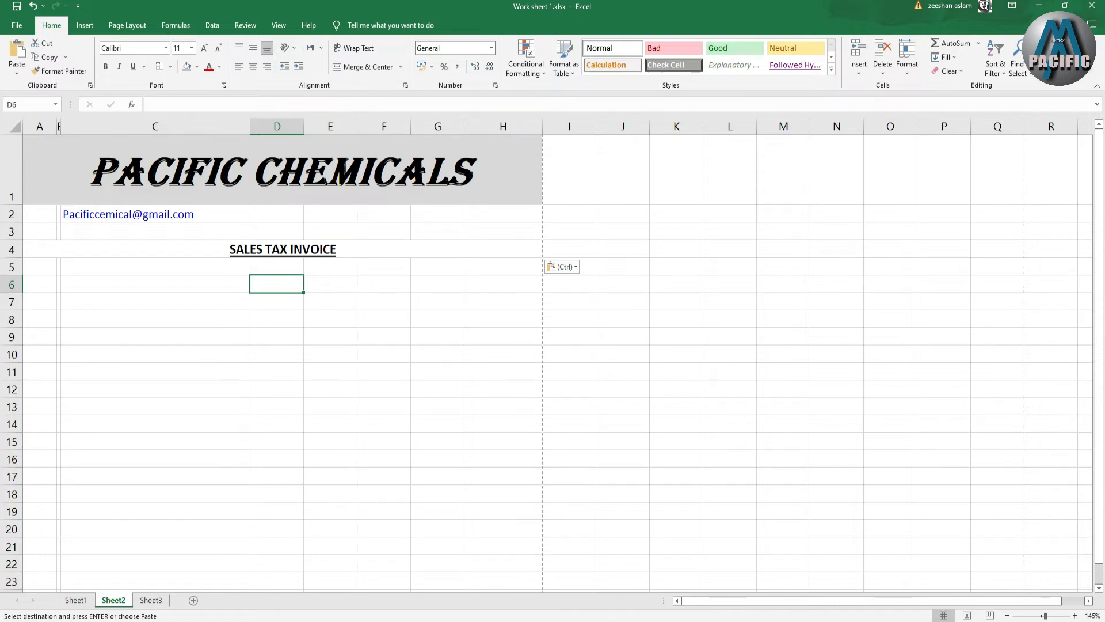
Examine the boxes for sales tax registration, N.T.N., invoice number and invoice date in rows 5 to 9 of Sheet1.
click(76, 601)
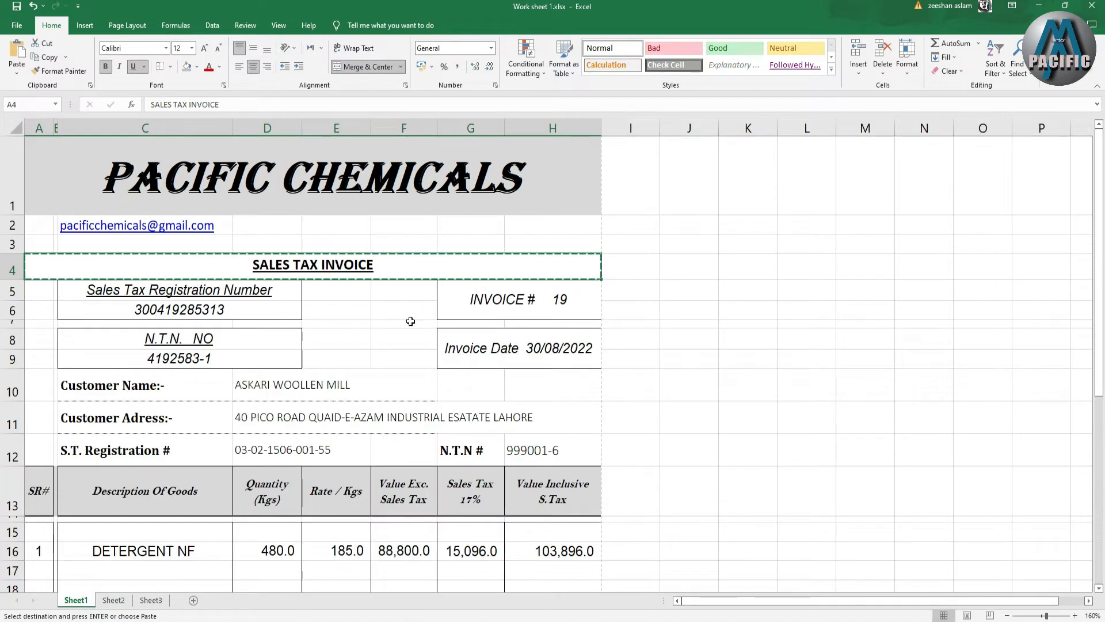
click(262, 320)
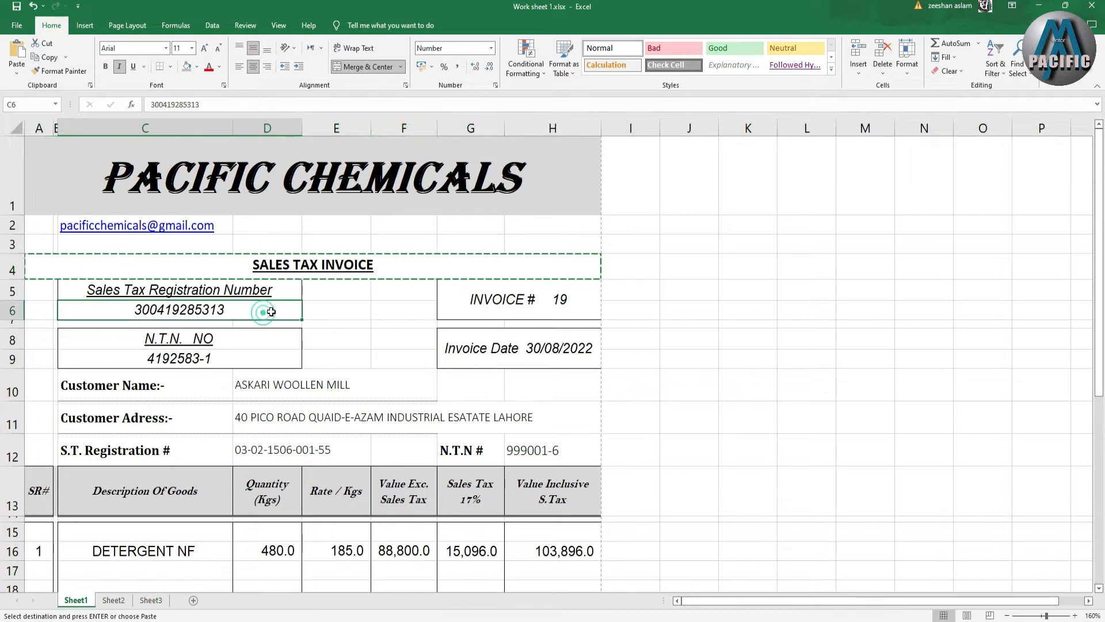
click(461, 297)
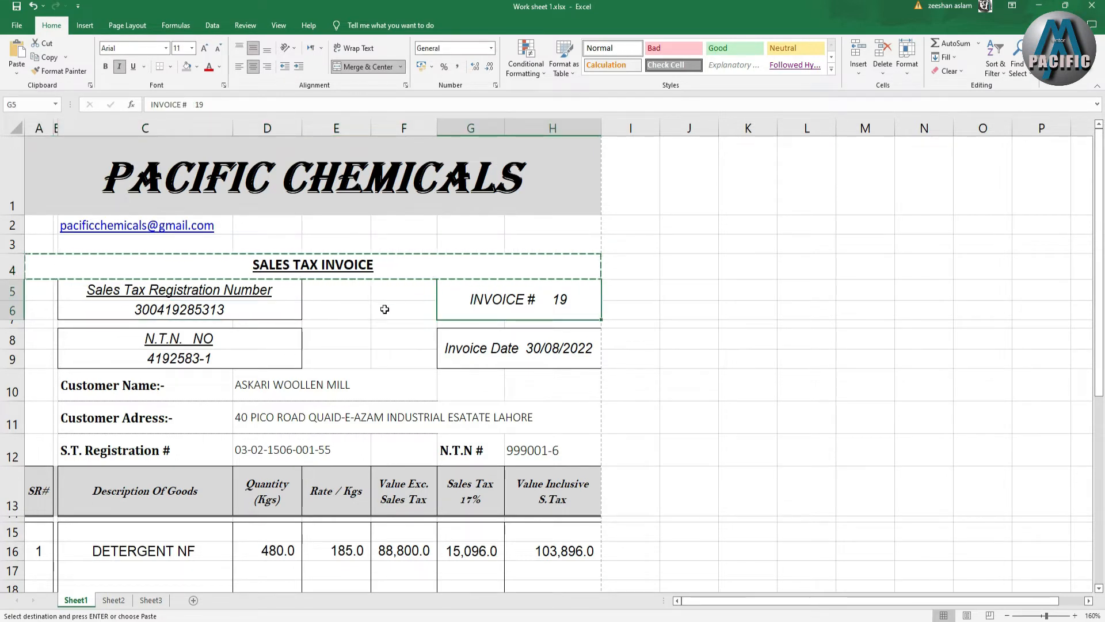
click(291, 296)
click(281, 308)
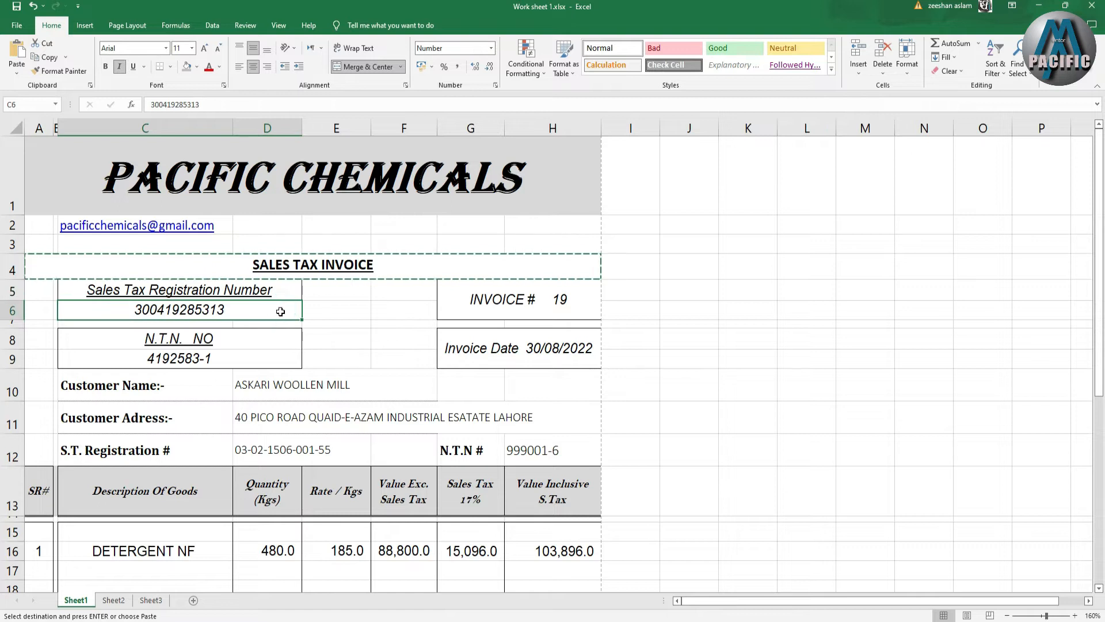
key(Escape)
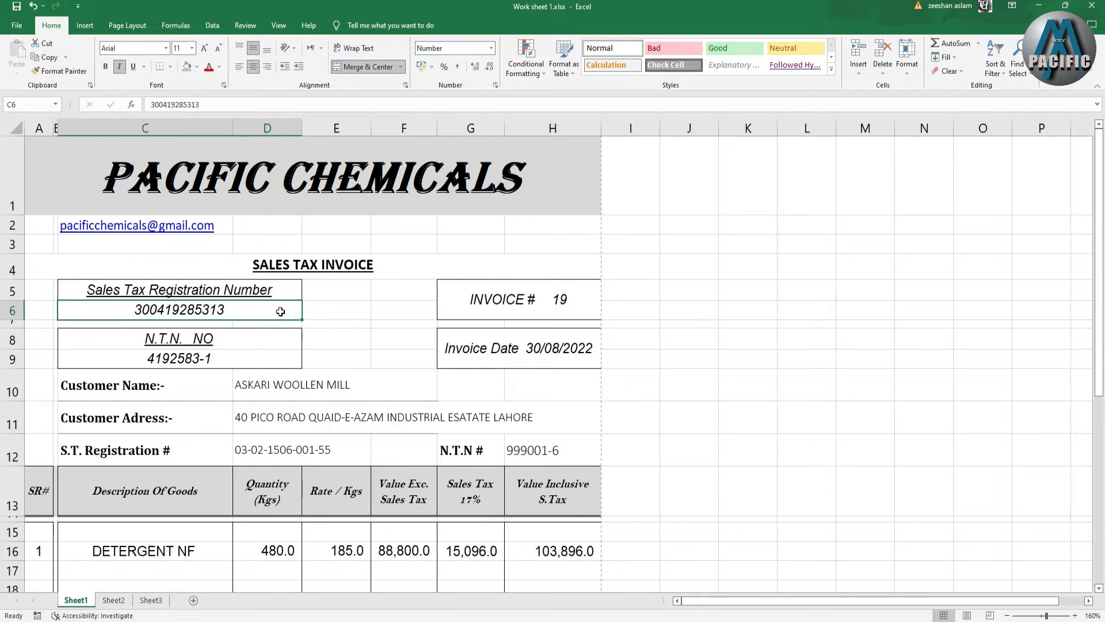
click(265, 341)
click(266, 356)
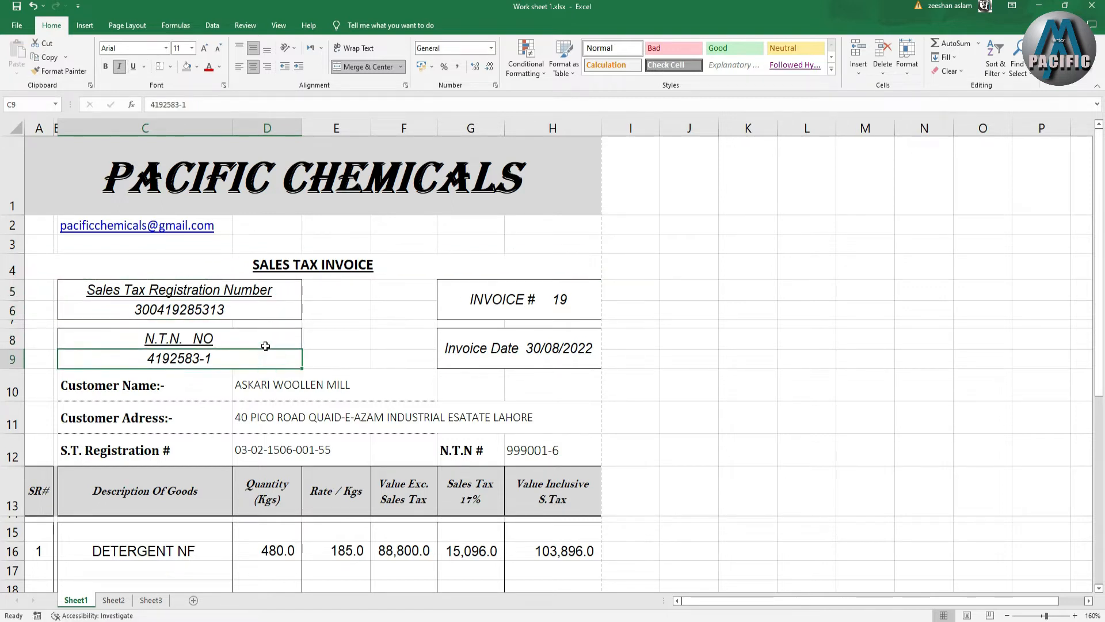
click(526, 352)
click(504, 299)
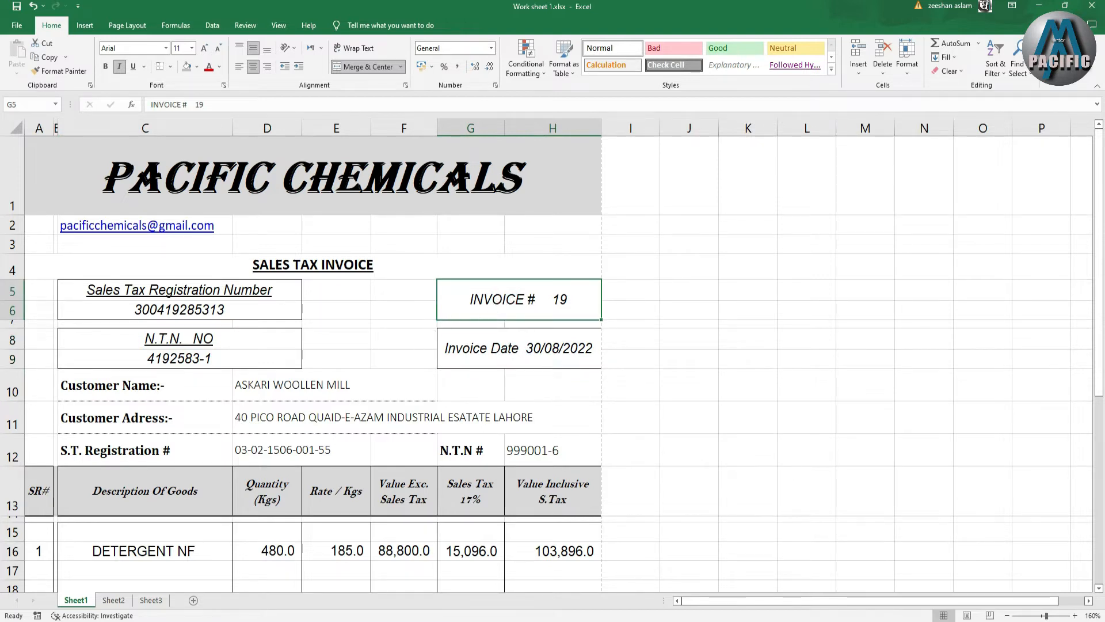
Slightly increase the height of the "SALES TAX INVOICE" title row on Sheet2.
click(113, 600)
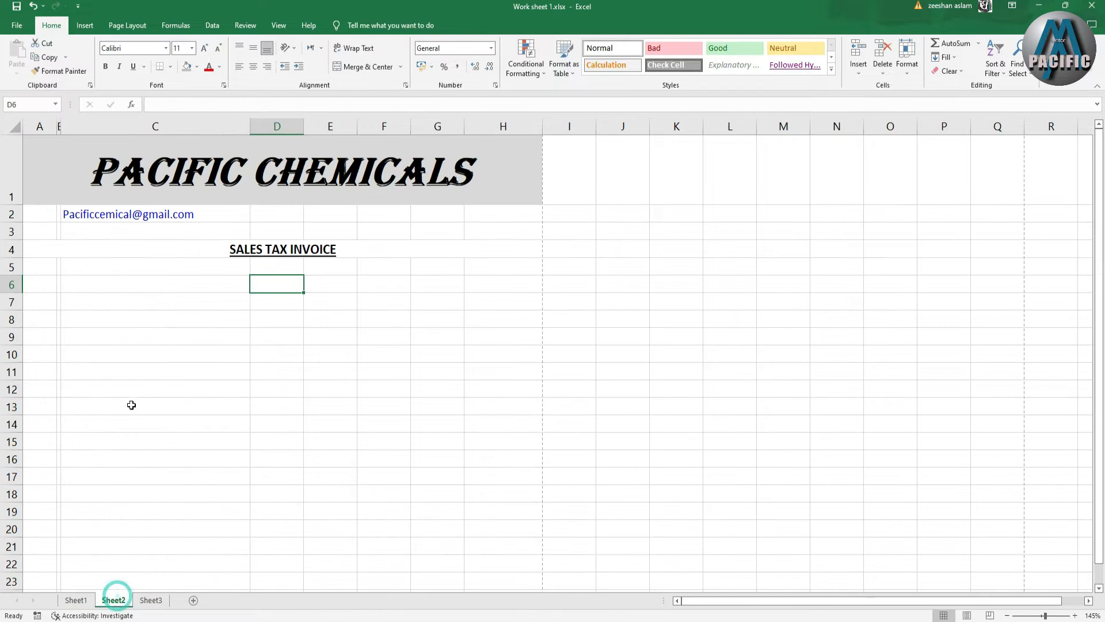
click(235, 273)
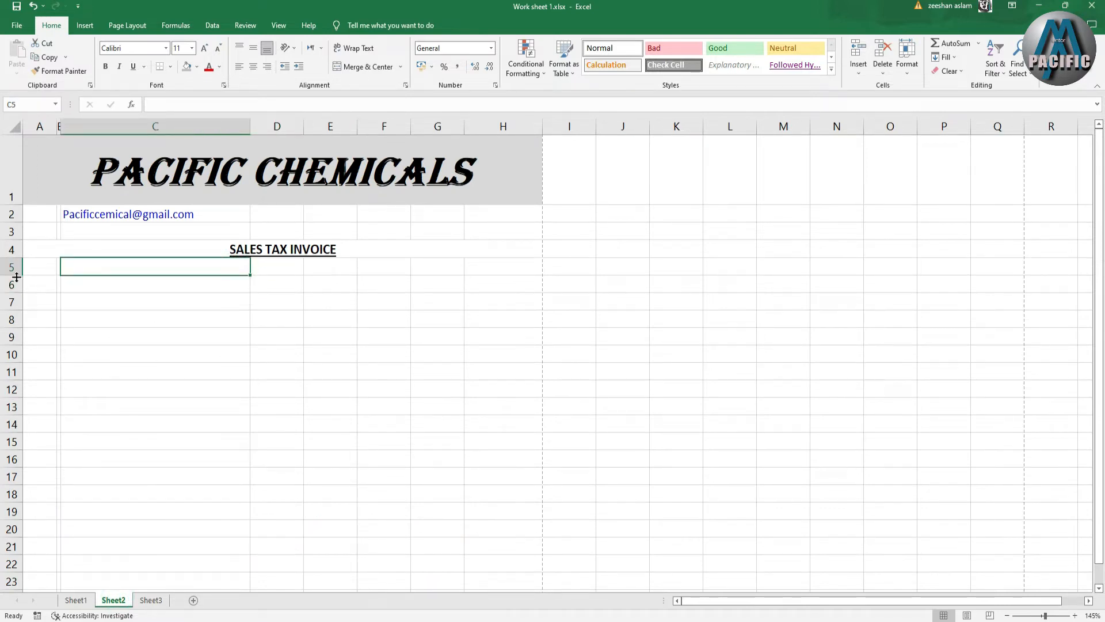
drag(14, 259, 13, 265)
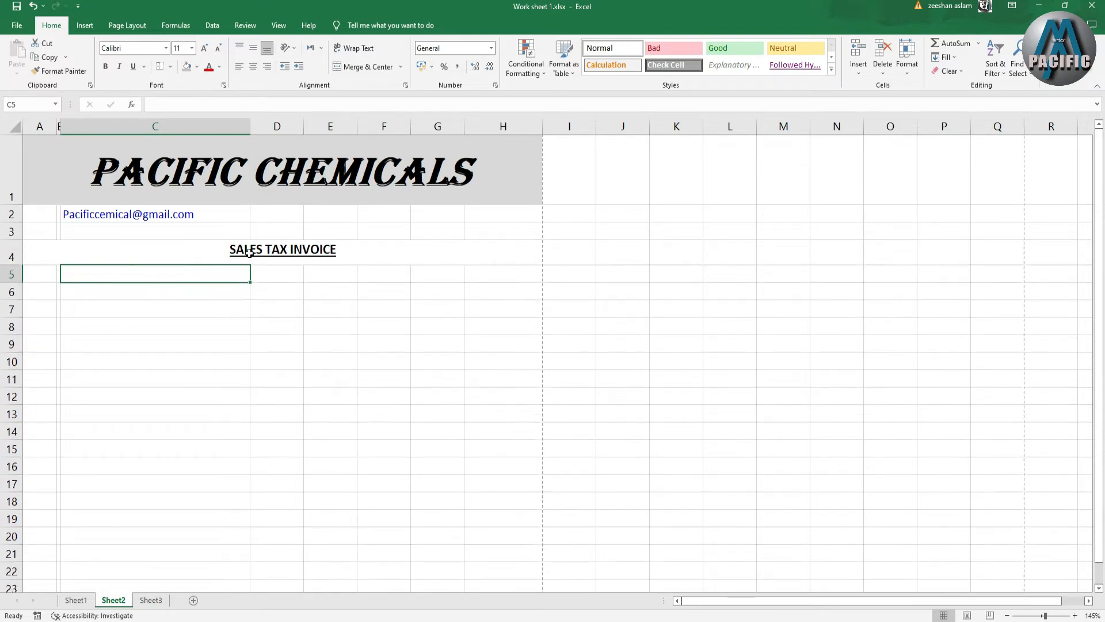
click(249, 253)
click(136, 311)
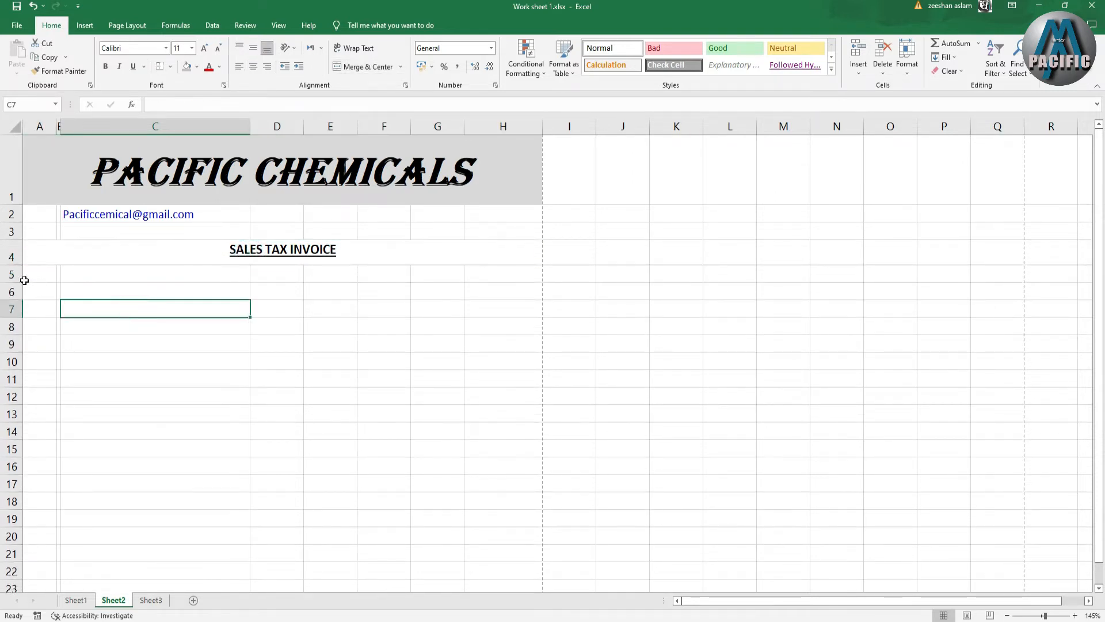
Set the height of rows 5 and 6 on Sheet2 to 12.
drag(12, 274, 12, 291)
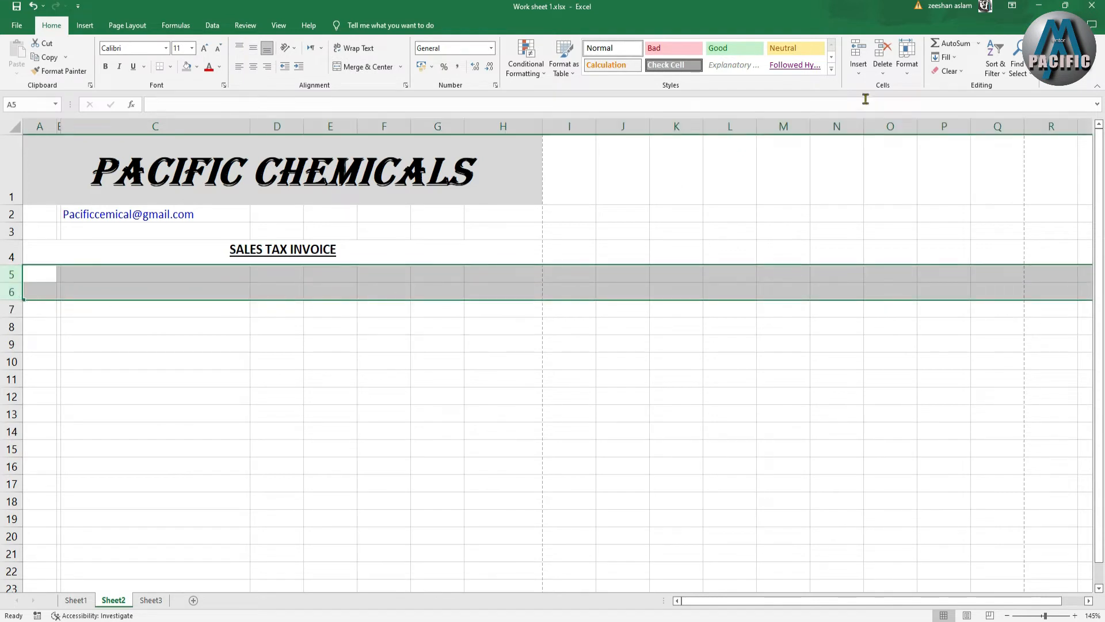
click(910, 72)
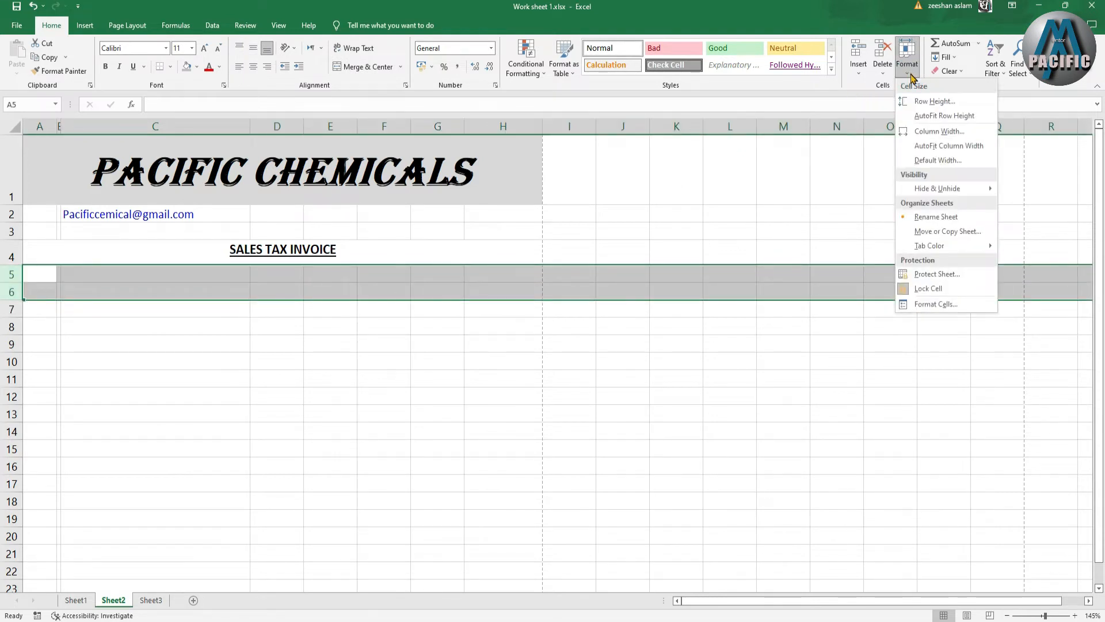
click(933, 101)
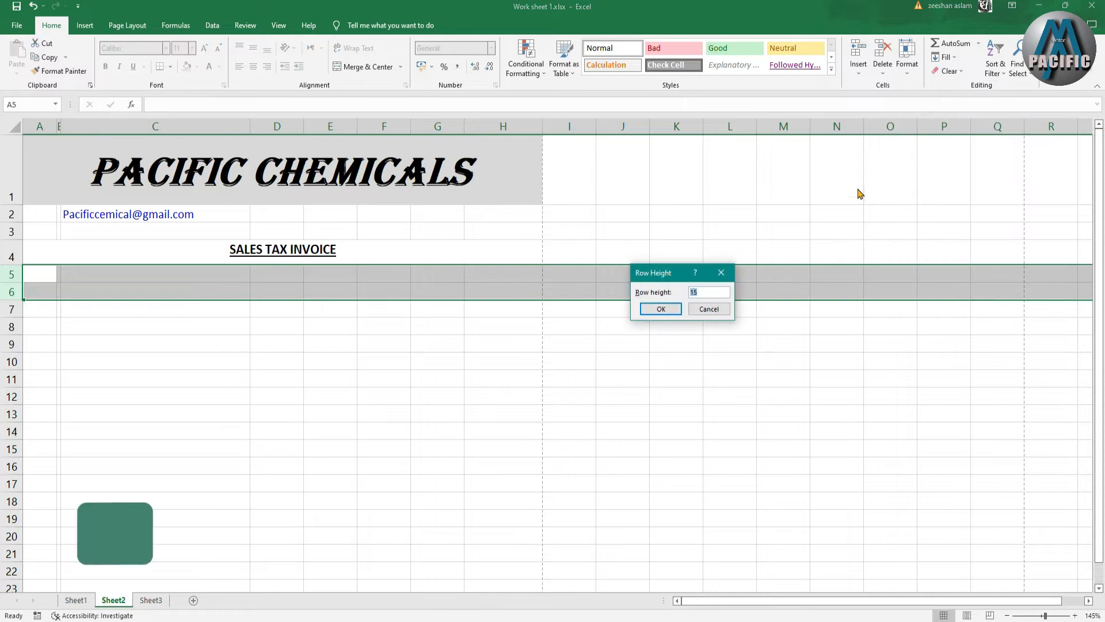
text(12)
key(Return)
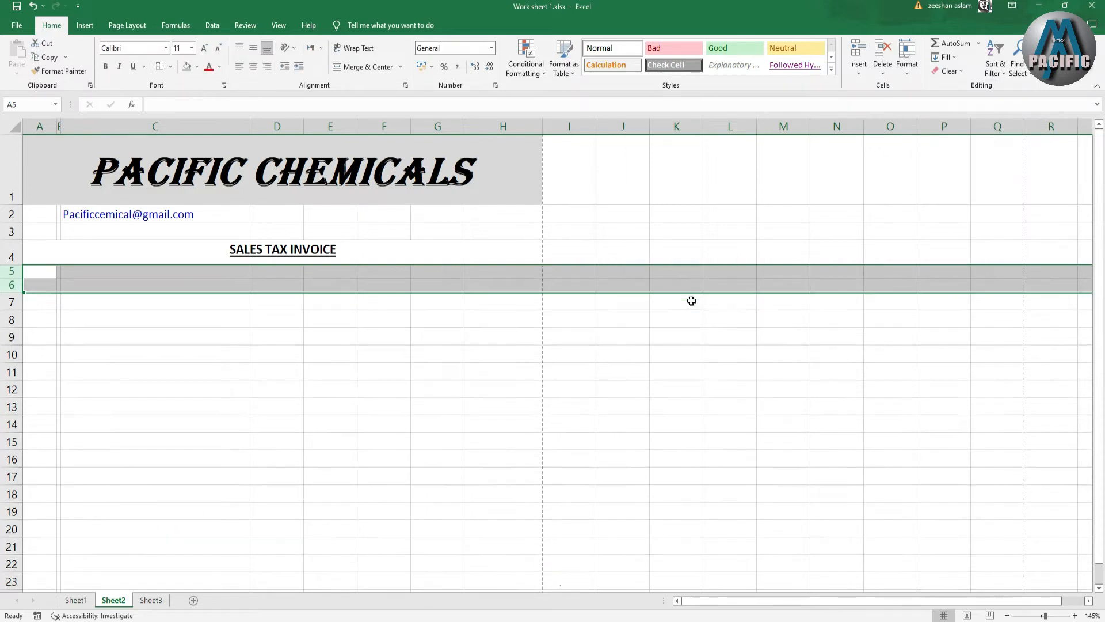
click(125, 336)
Merge columns C and D across in rows 5 and 6, keeping each row as its own merged cell.
drag(135, 272, 238, 290)
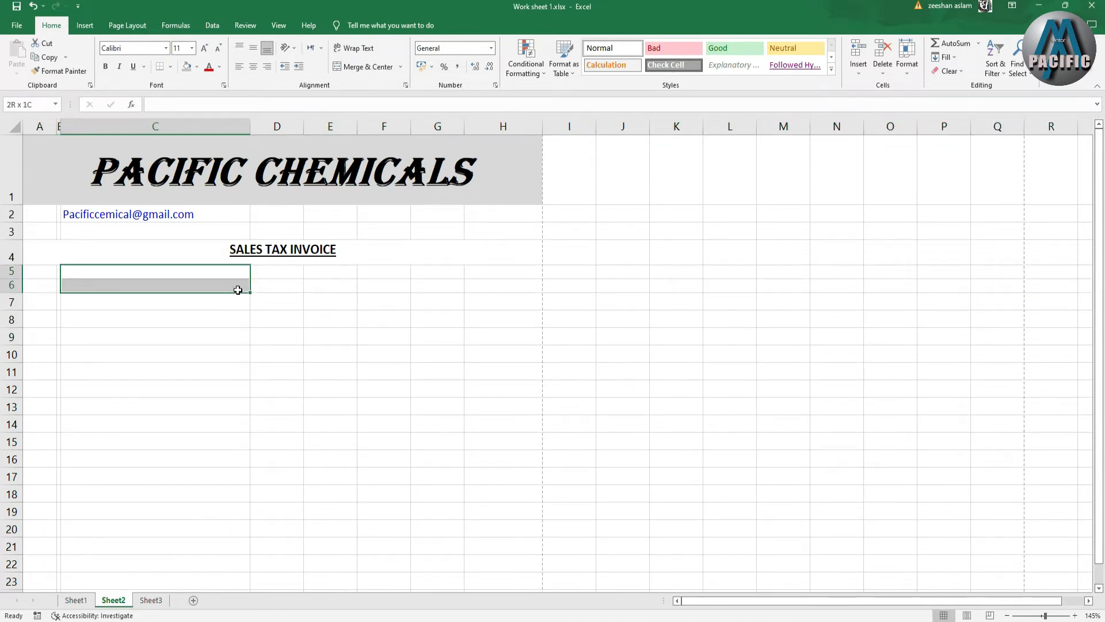
click(423, 273)
drag(234, 272, 252, 286)
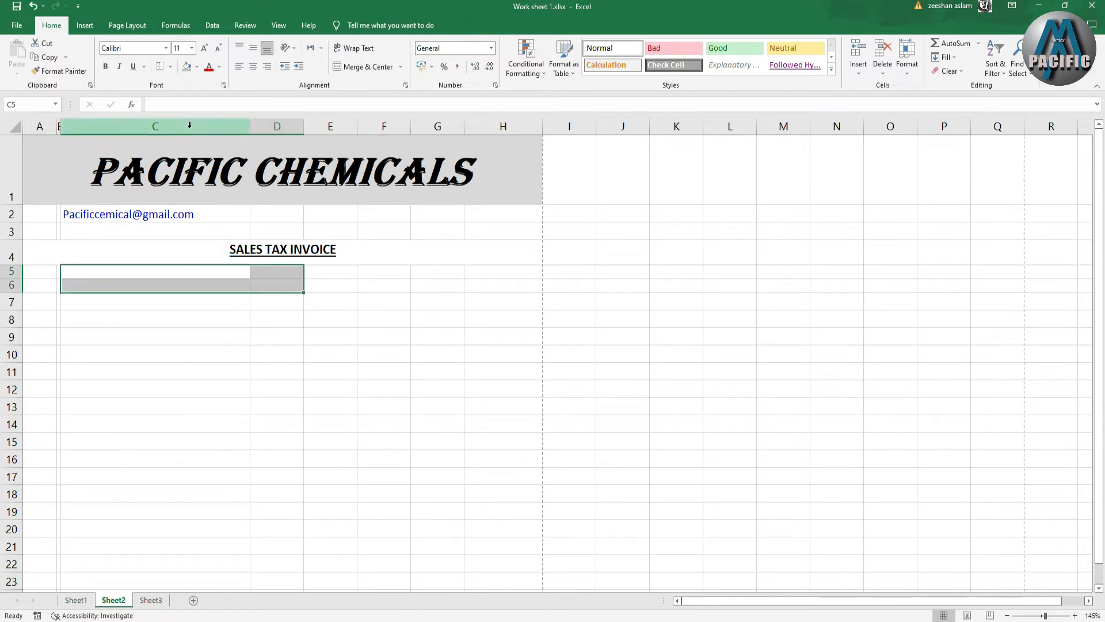
click(402, 67)
click(370, 94)
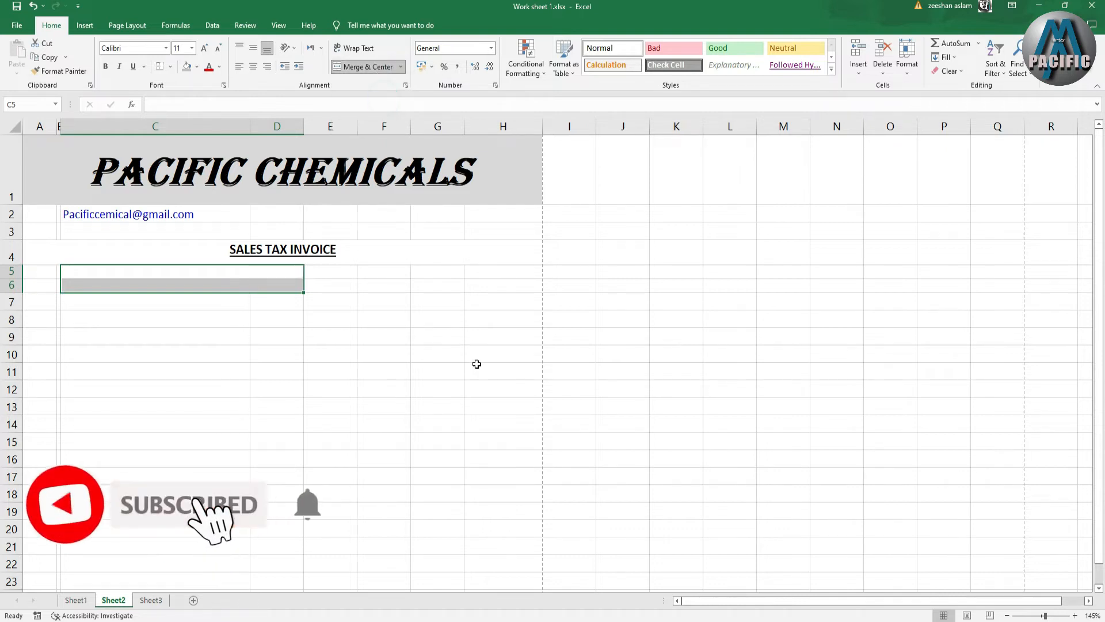
Merge and center G5:H6 into a single cell.
click(477, 364)
drag(443, 274, 469, 281)
click(373, 67)
click(286, 360)
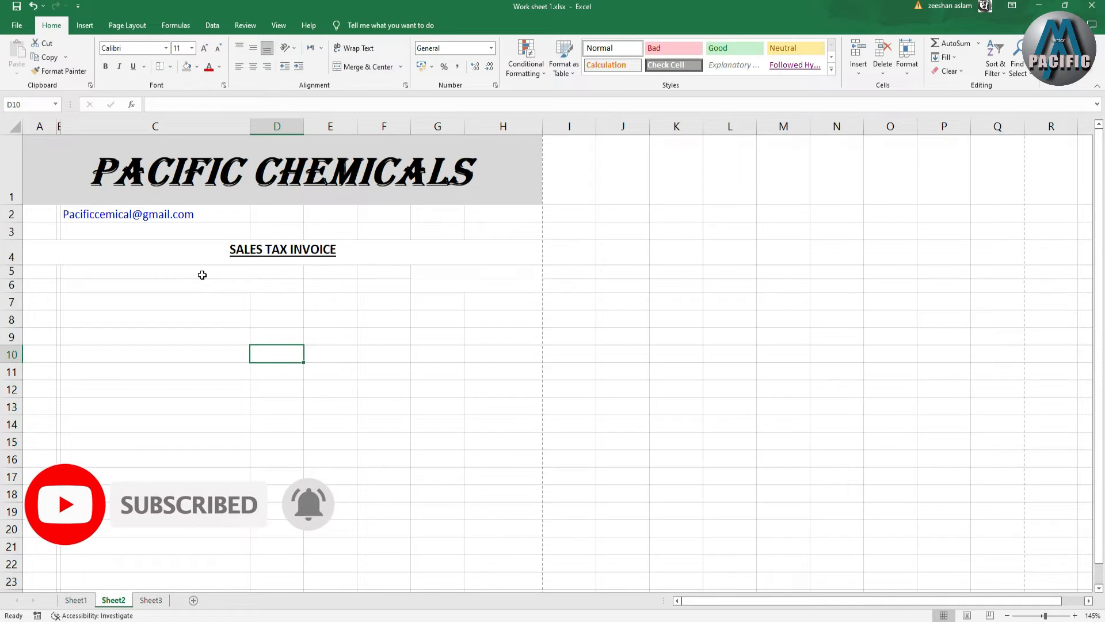
Shrink row 7 to a very narrow spacer and set the height of rows 8 and 9 to 12.
click(101, 314)
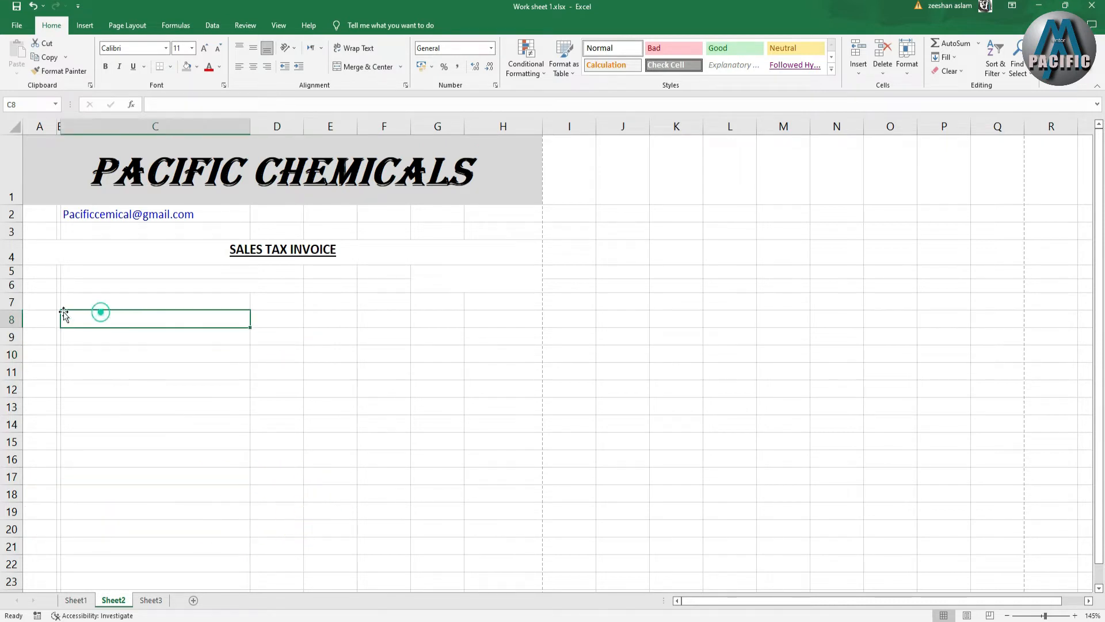
mouse_move(22, 312)
mouse_down()
mouse_move(22, 292)
mouse_move(12, 323)
mouse_up()
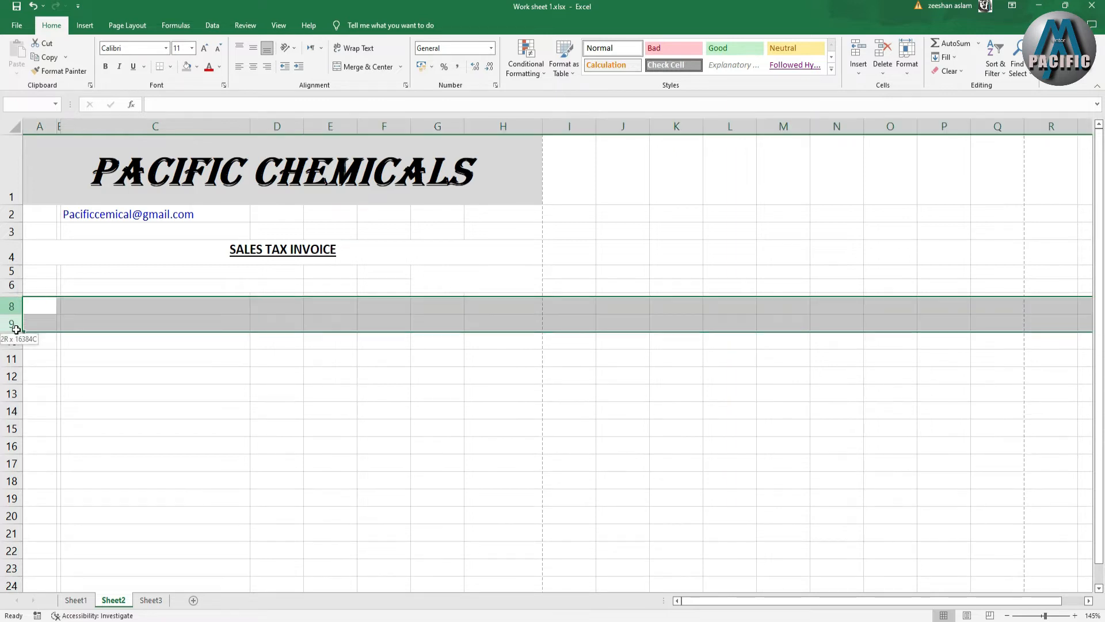
click(905, 66)
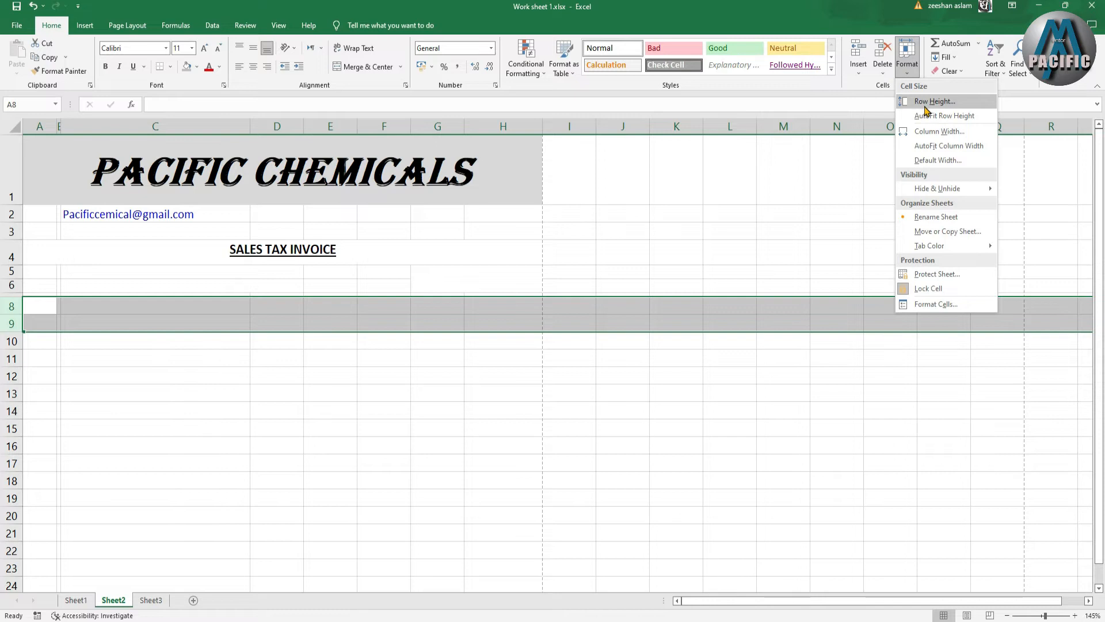
click(933, 101)
text(1)
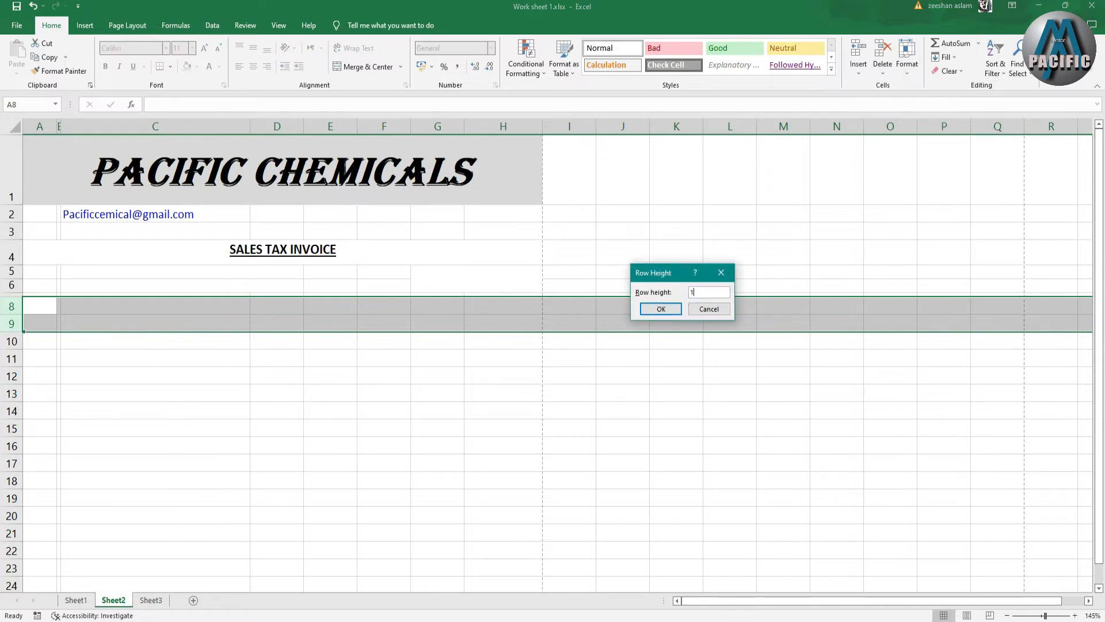
text(2)
key(Return)
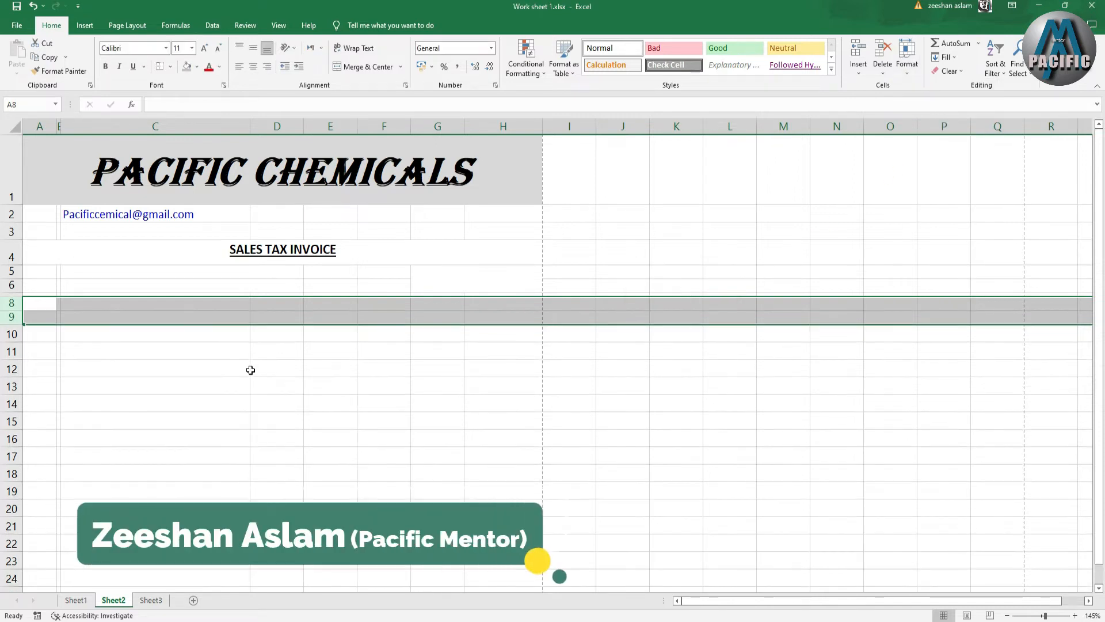
click(227, 354)
Merge C8:D9 across row by row, and merge and center G8:H9 into one cell.
click(158, 302)
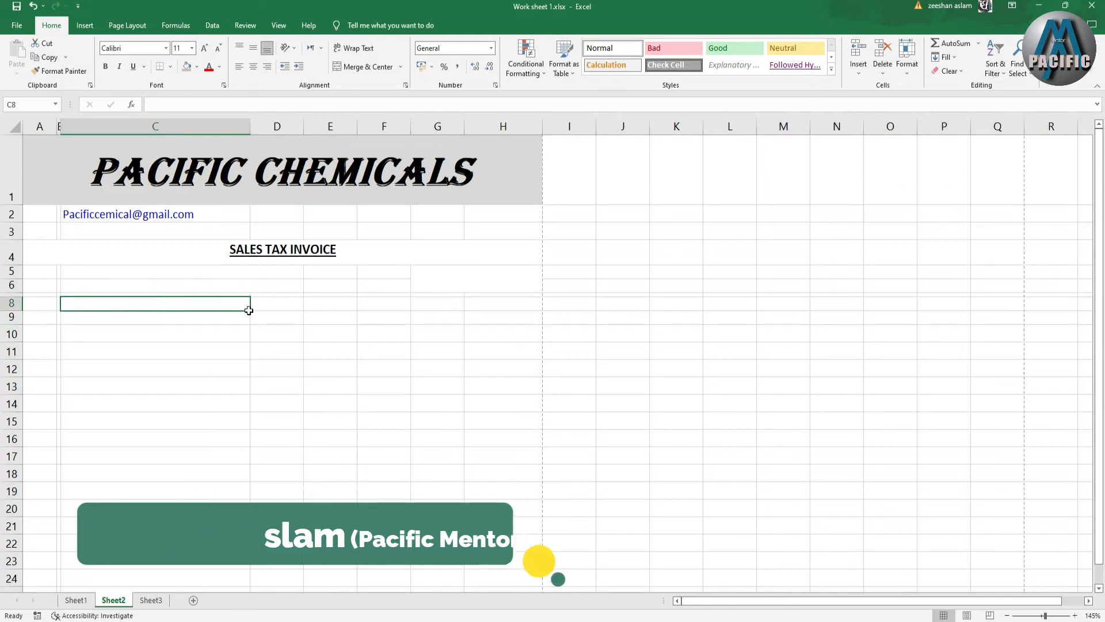
drag(249, 311, 259, 316)
click(400, 69)
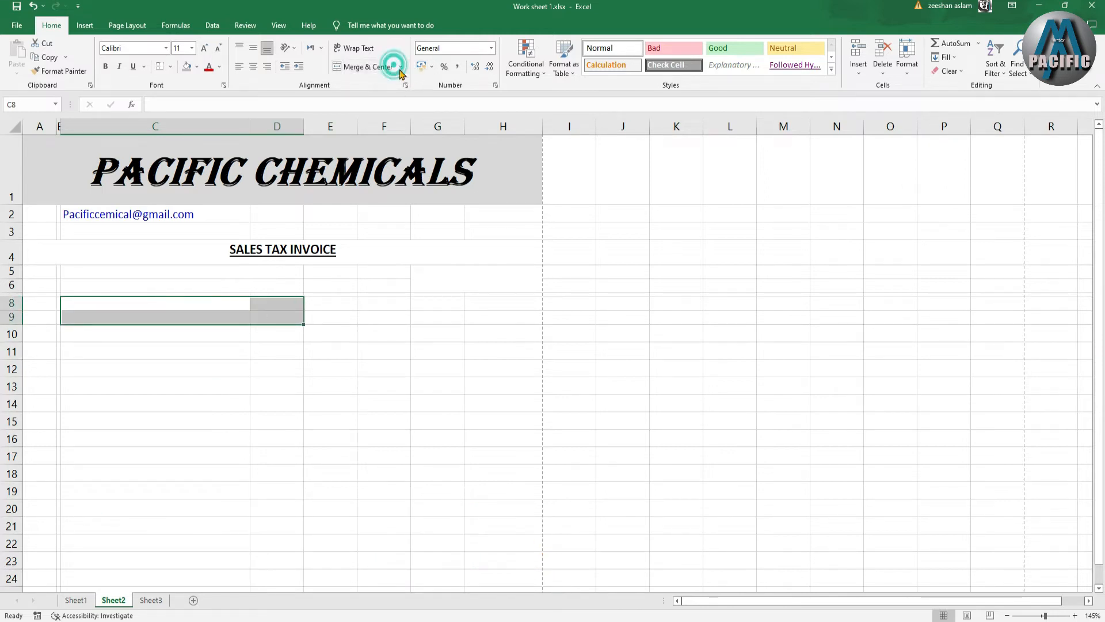
click(368, 95)
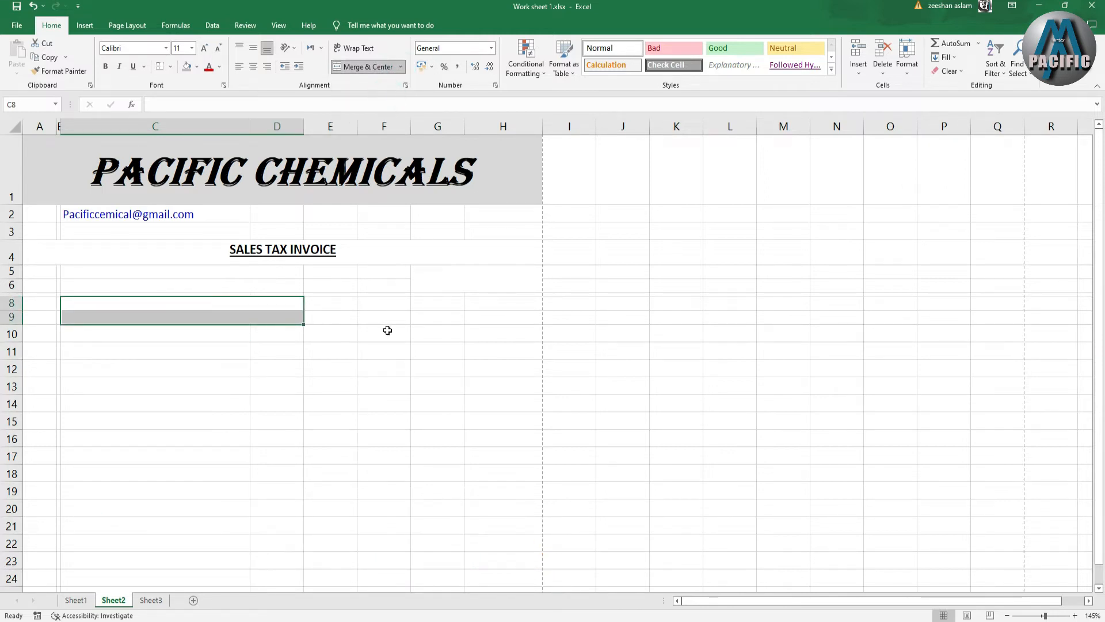
drag(444, 304, 476, 305)
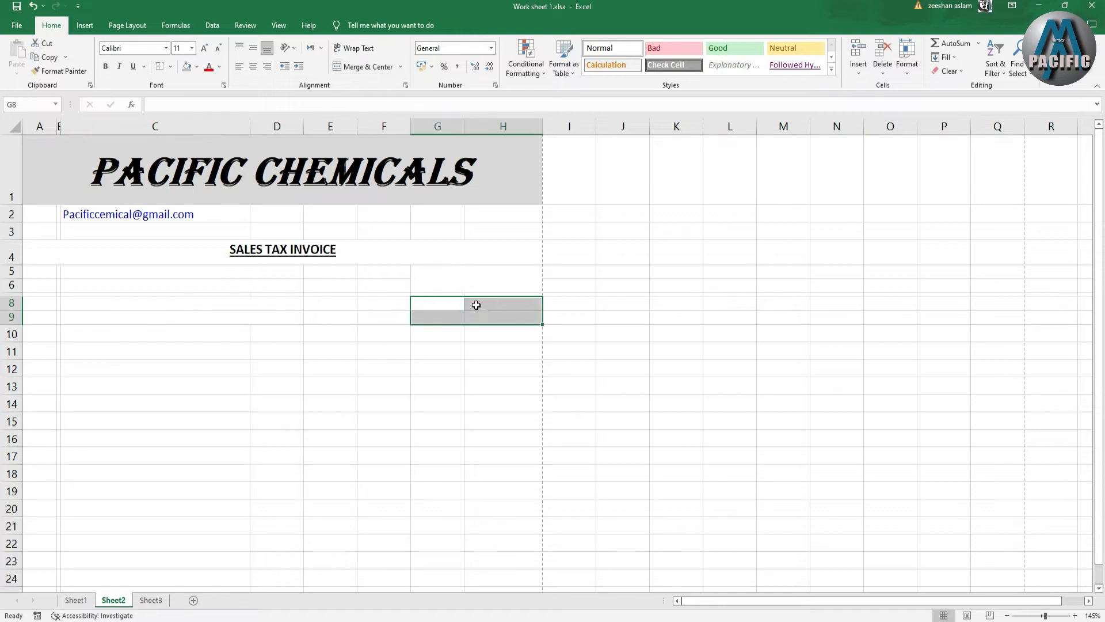
click(364, 67)
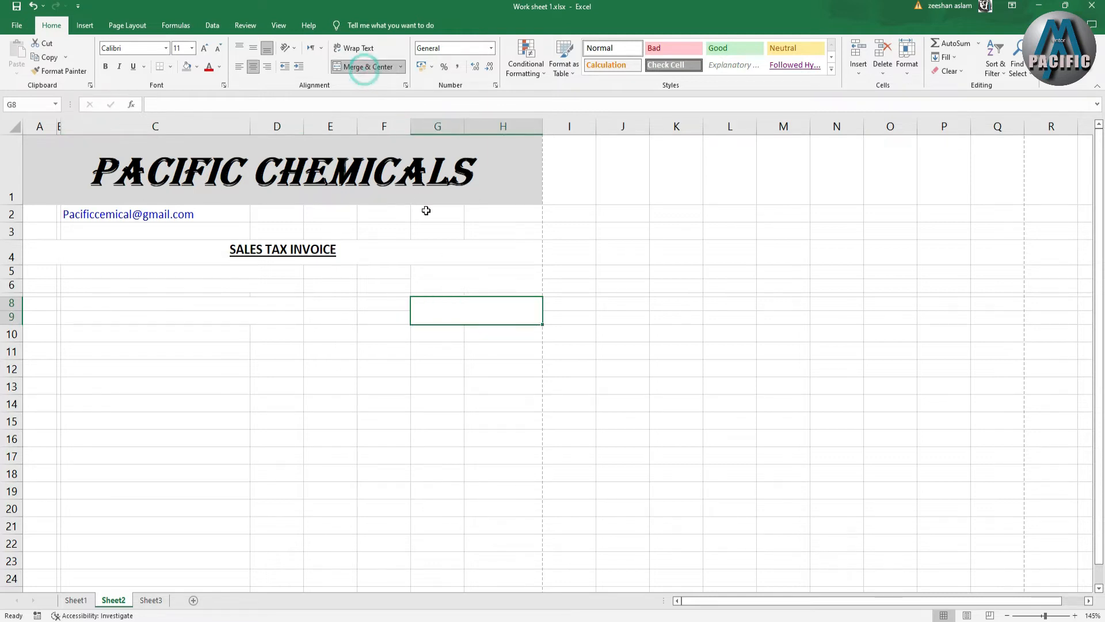
Apply outside borders to the four header boxes C5:D6, C8:D9, G5:H6 and G8:H9.
click(171, 66)
click(180, 184)
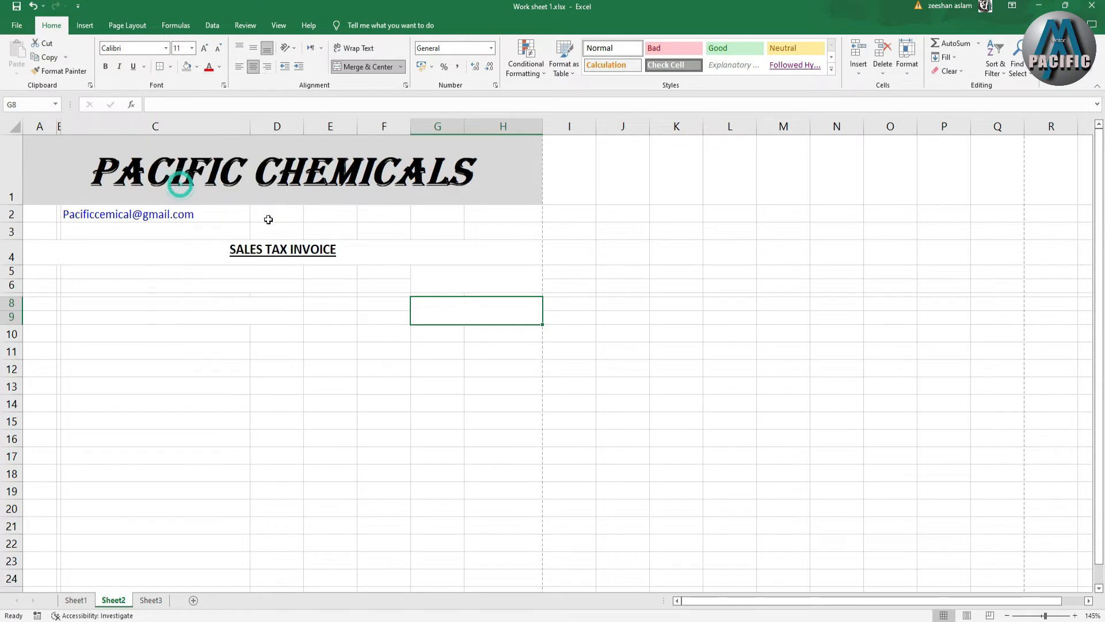
click(432, 277)
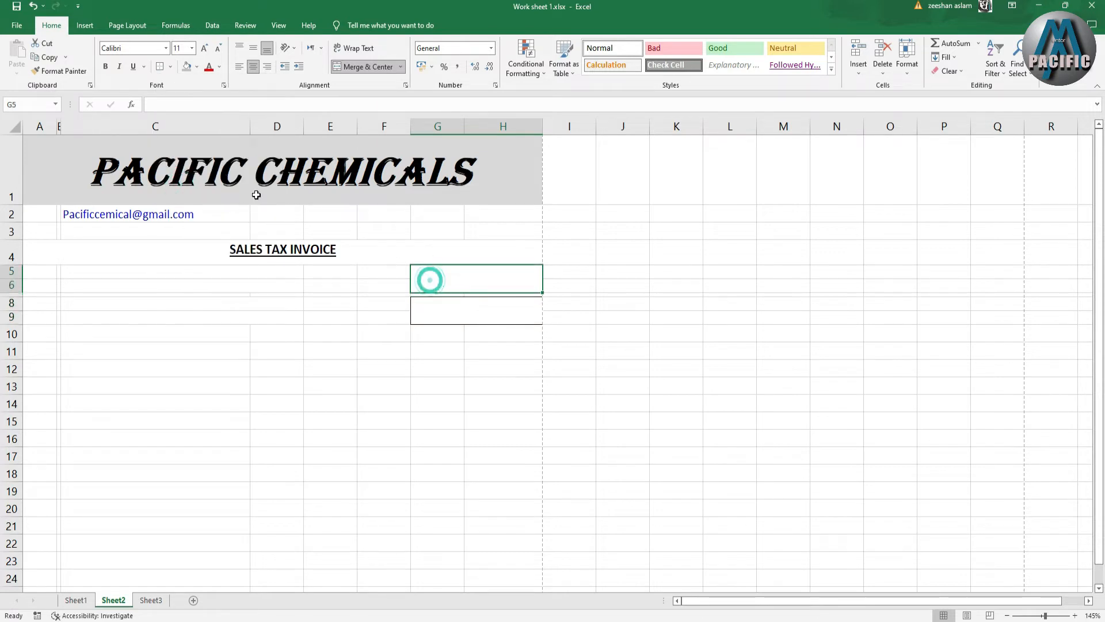
drag(180, 274, 187, 318)
click(160, 67)
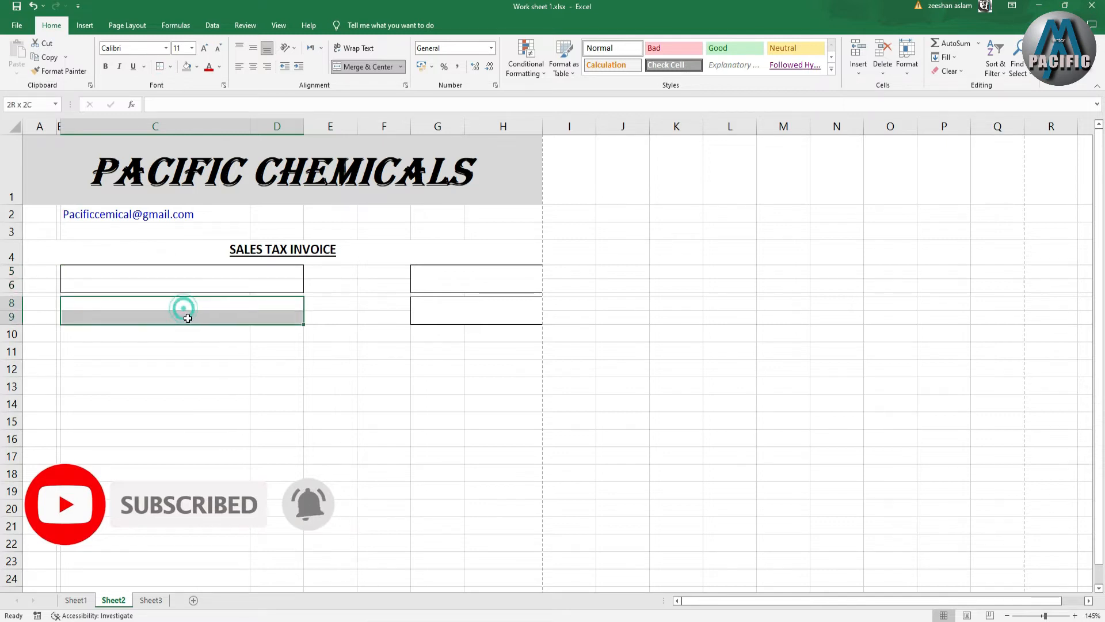
click(171, 67)
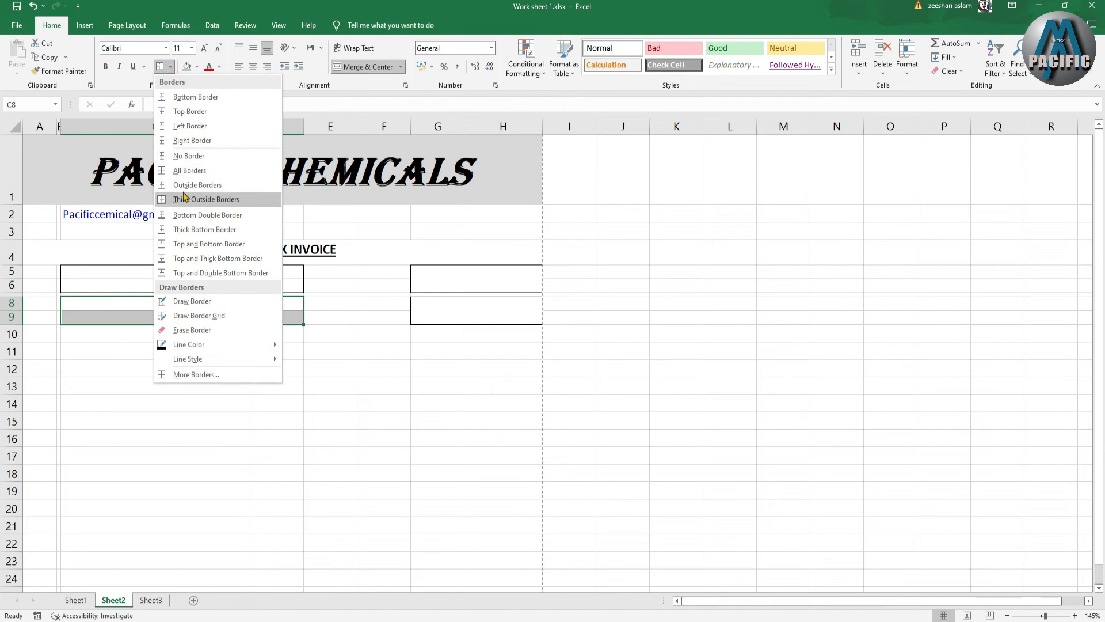
click(114, 379)
click(123, 358)
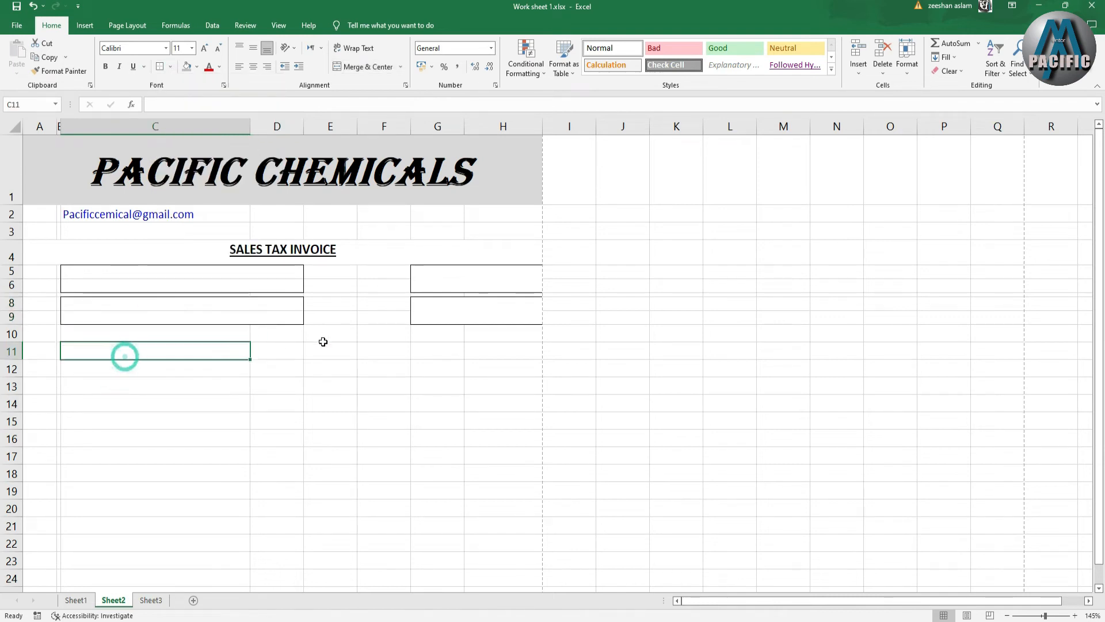
click(456, 371)
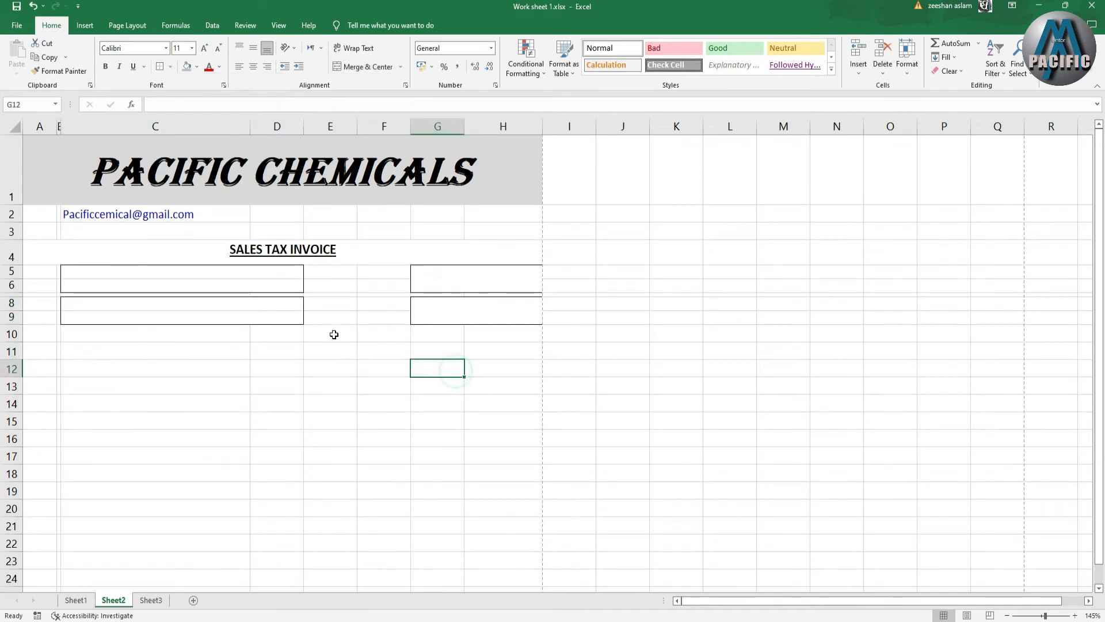
Copy the "Sales Tax Registration Number" heading from C5 of Sheet1 into the merged cell C5 on Sheet2.
click(239, 276)
click(236, 284)
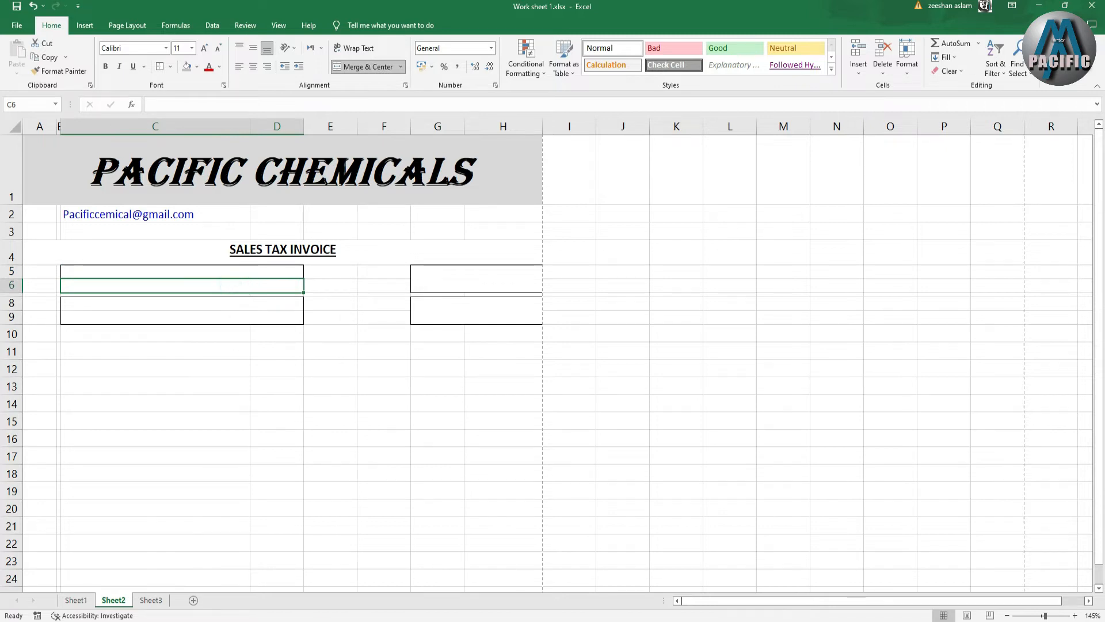
click(75, 600)
click(166, 290)
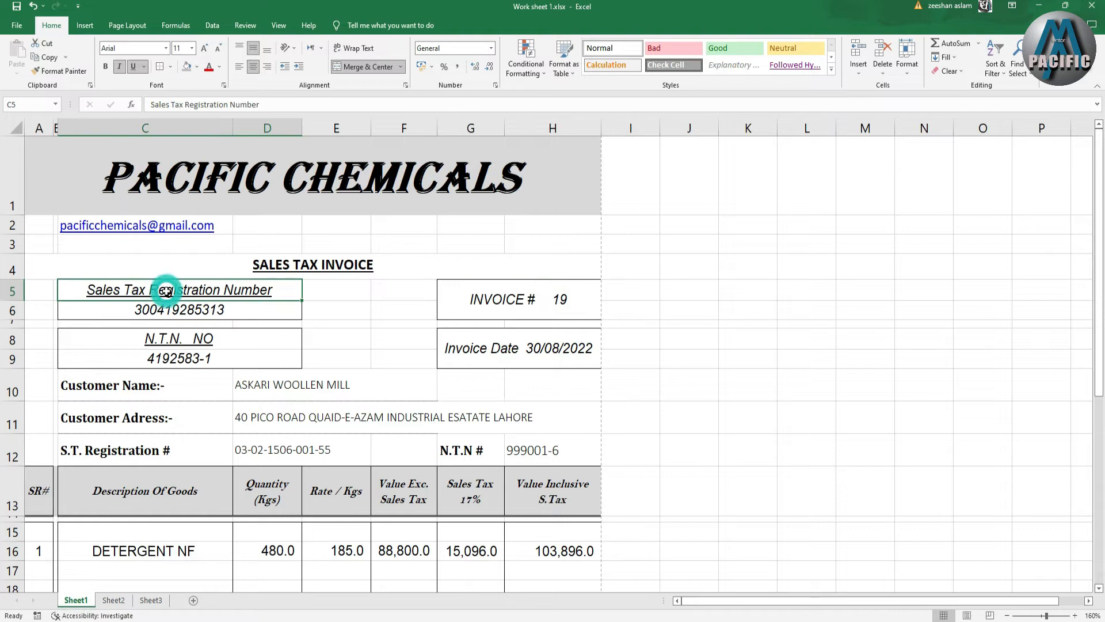
key(ctrl+c)
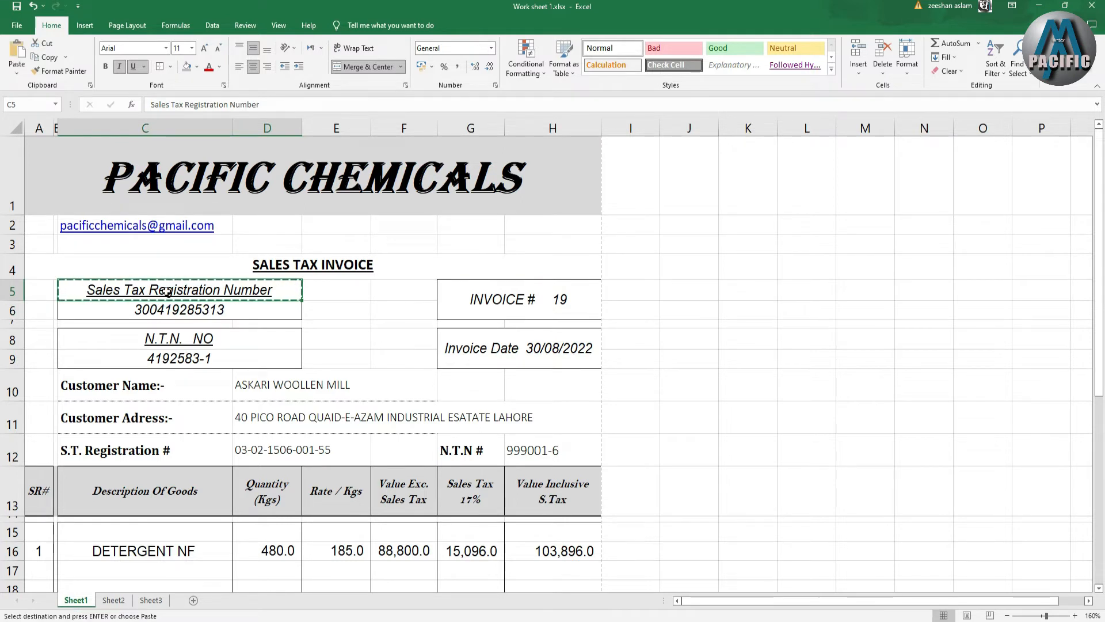
click(111, 600)
click(153, 274)
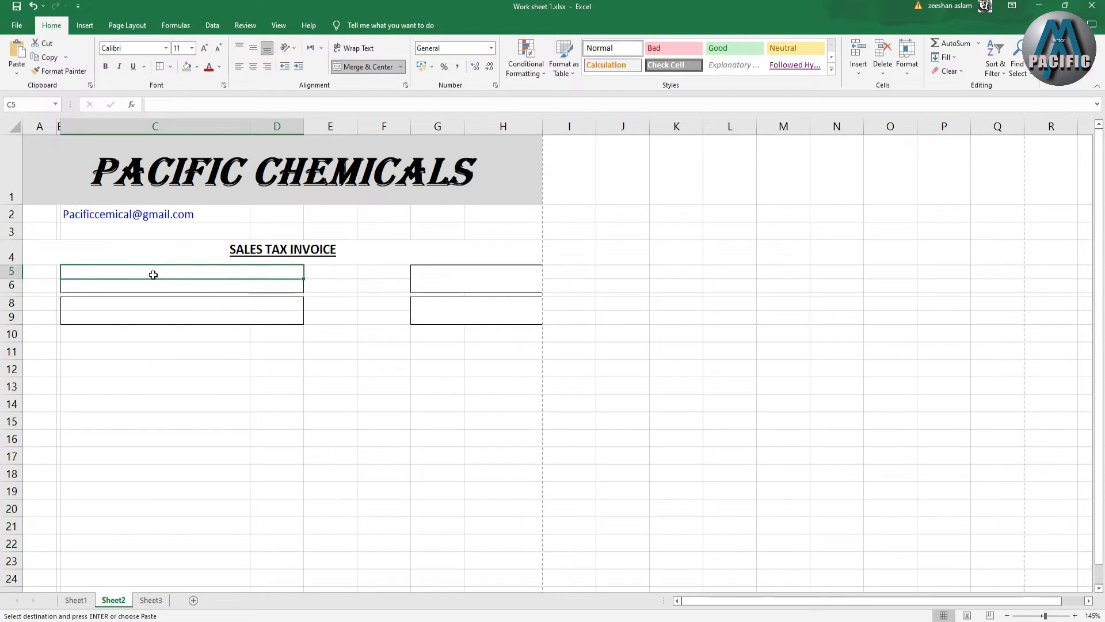
key(ctrl+v)
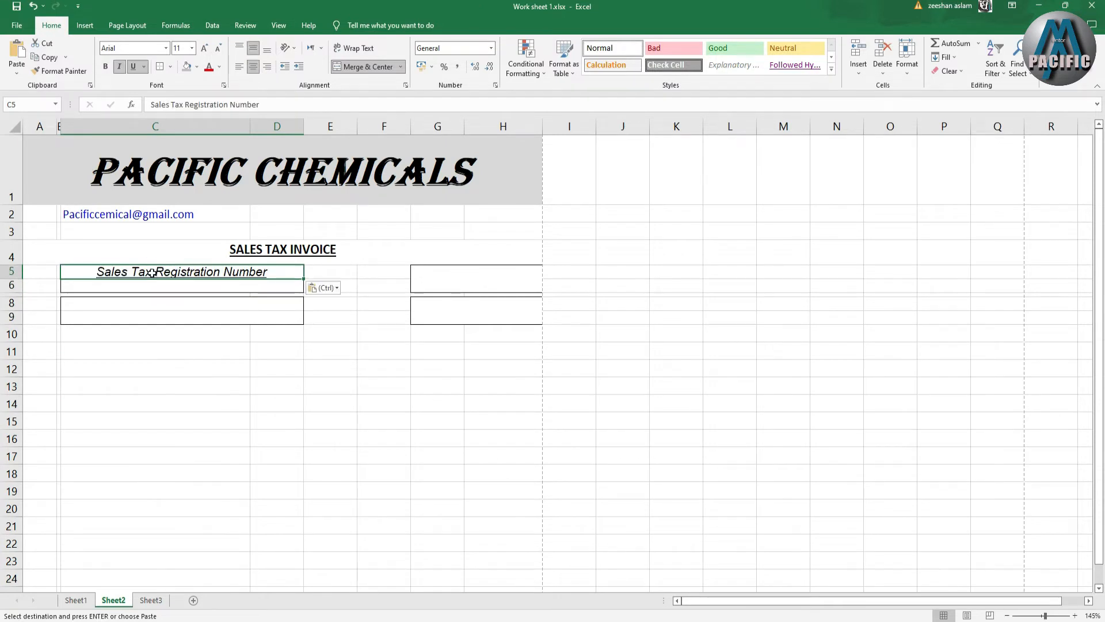
Copy the sales tax registration number value from C6 of Sheet1 into the merged cell C6 on Sheet2.
click(77, 600)
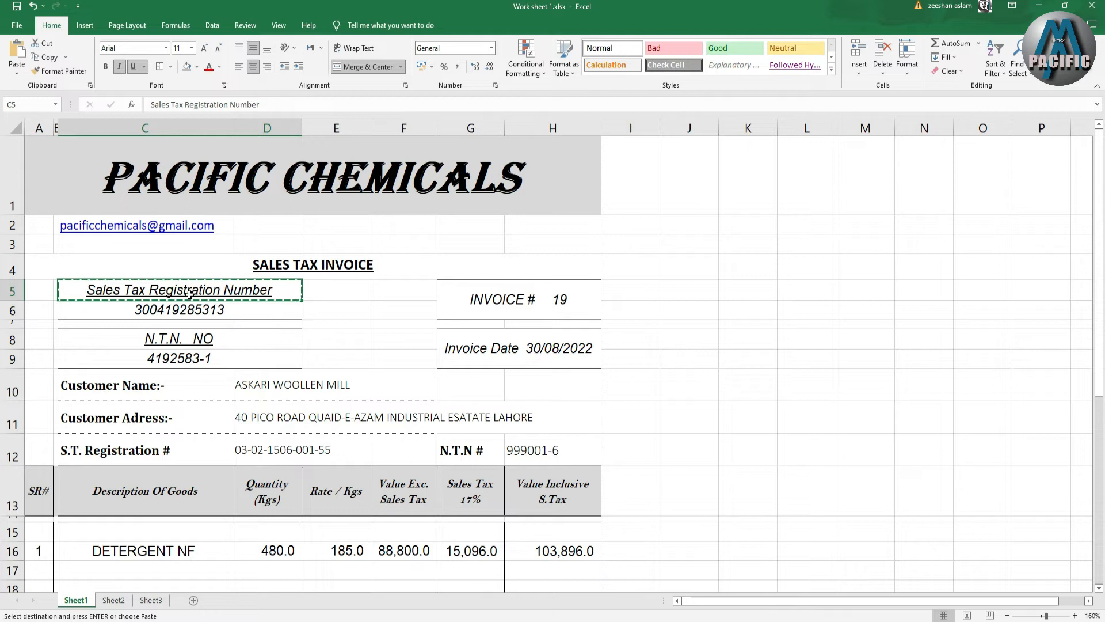
click(188, 311)
key(ctrl+c)
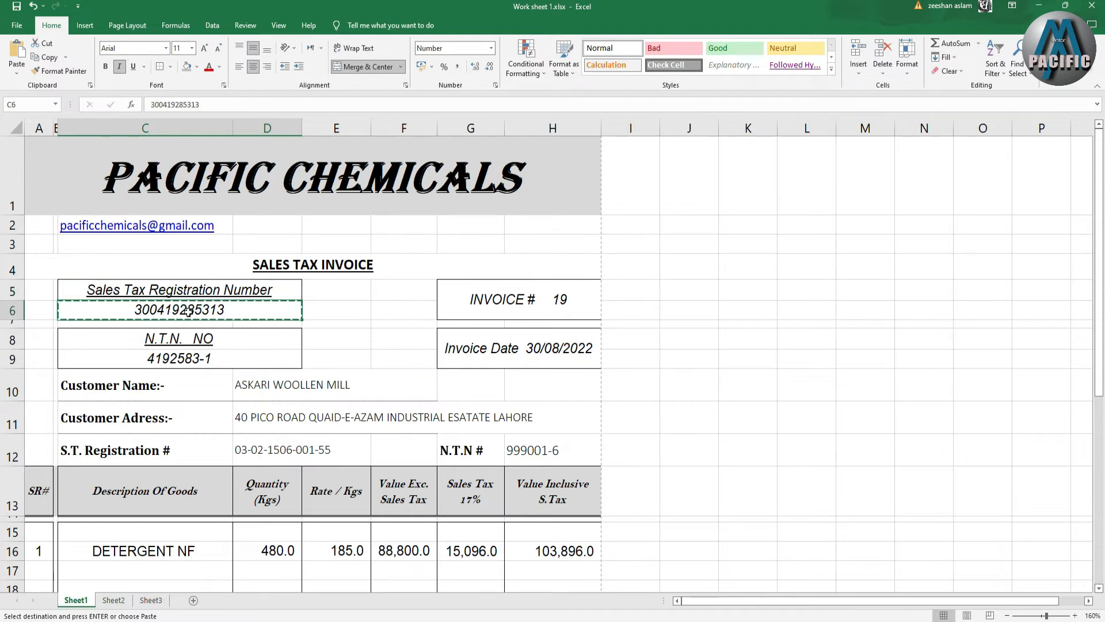
click(113, 600)
click(161, 285)
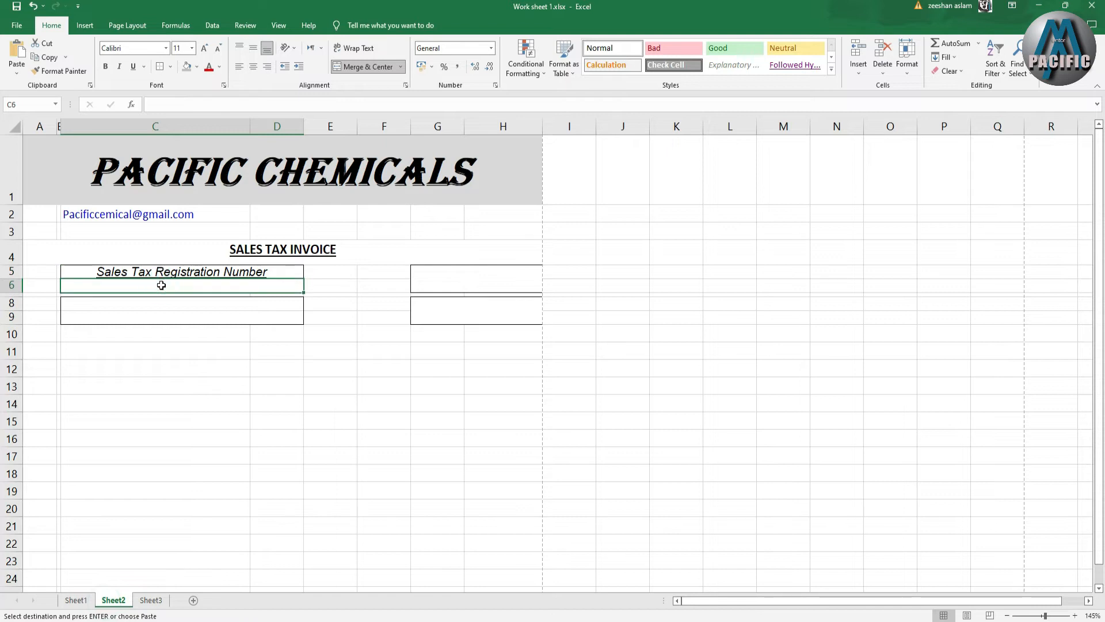
key(ctrl+v)
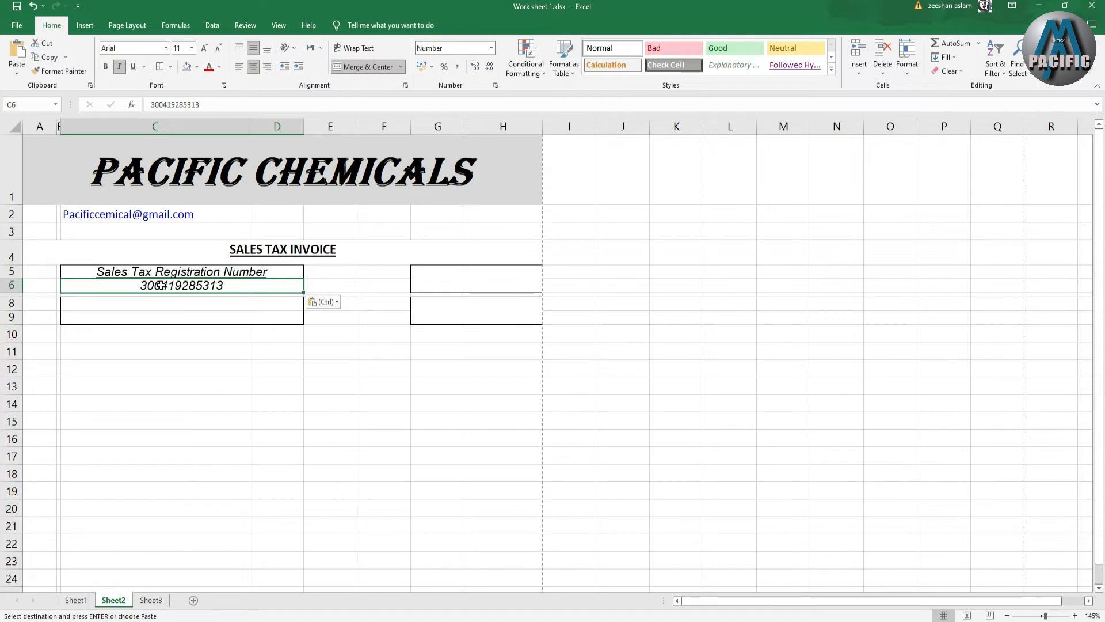
Copy the "N.T.N. NO" heading and its number from C8:D9 of Sheet1 into the matching box at C8 on Sheet2.
click(80, 603)
drag(172, 340, 175, 357)
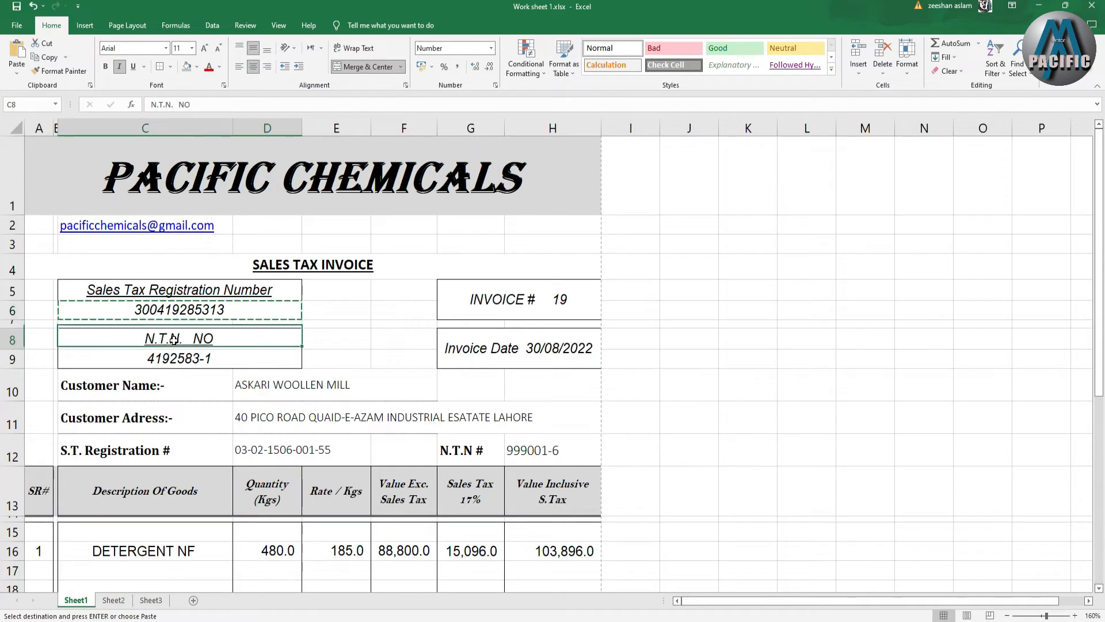
key(ctrl+c)
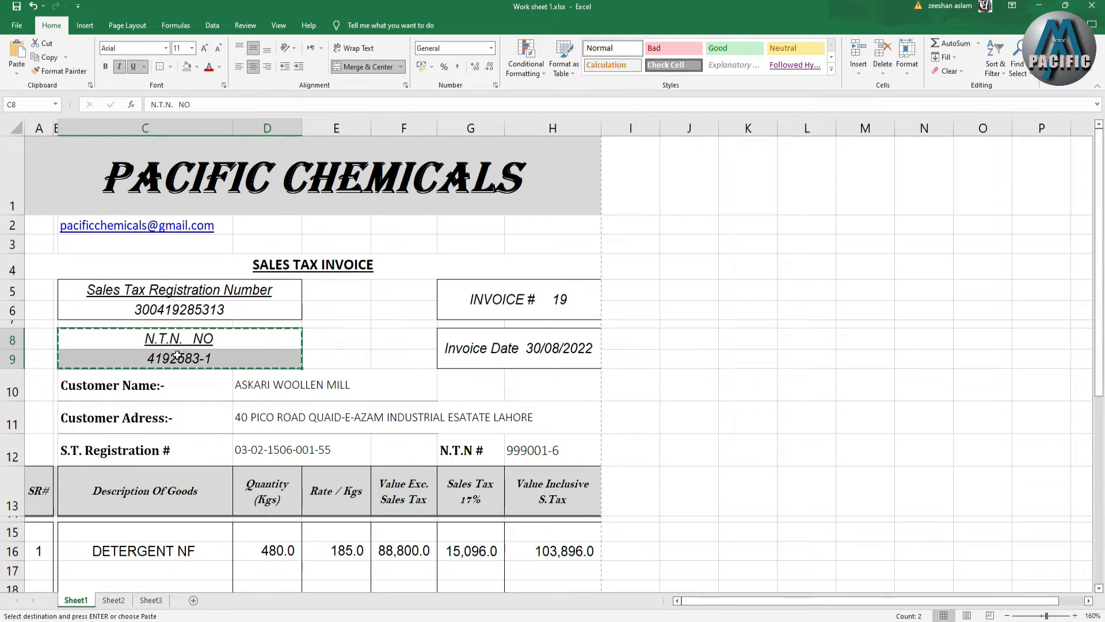
click(111, 601)
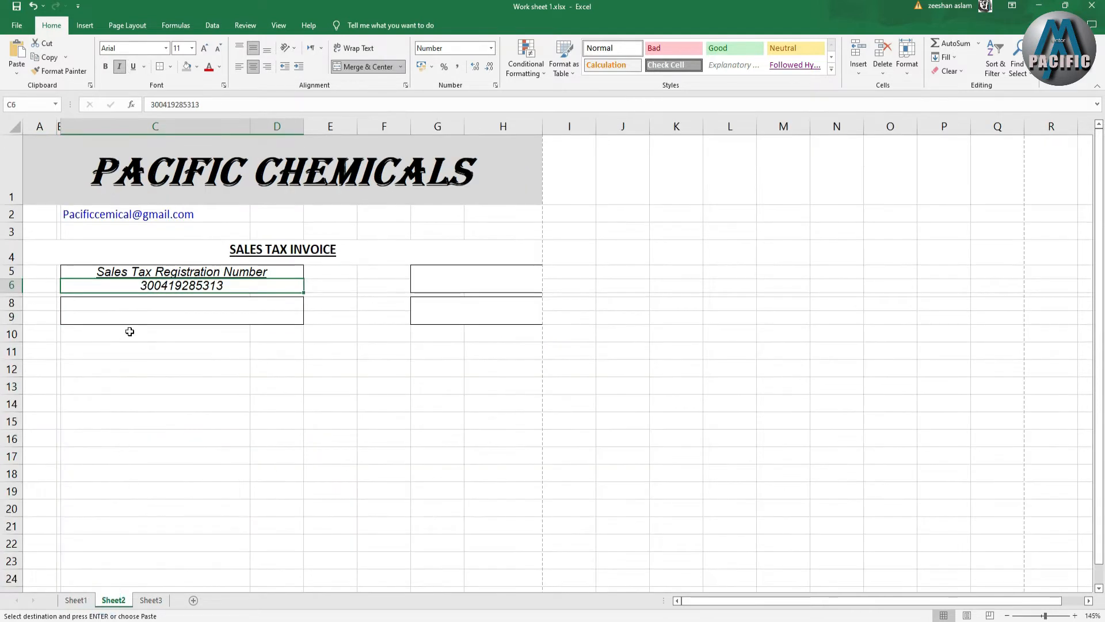
click(136, 300)
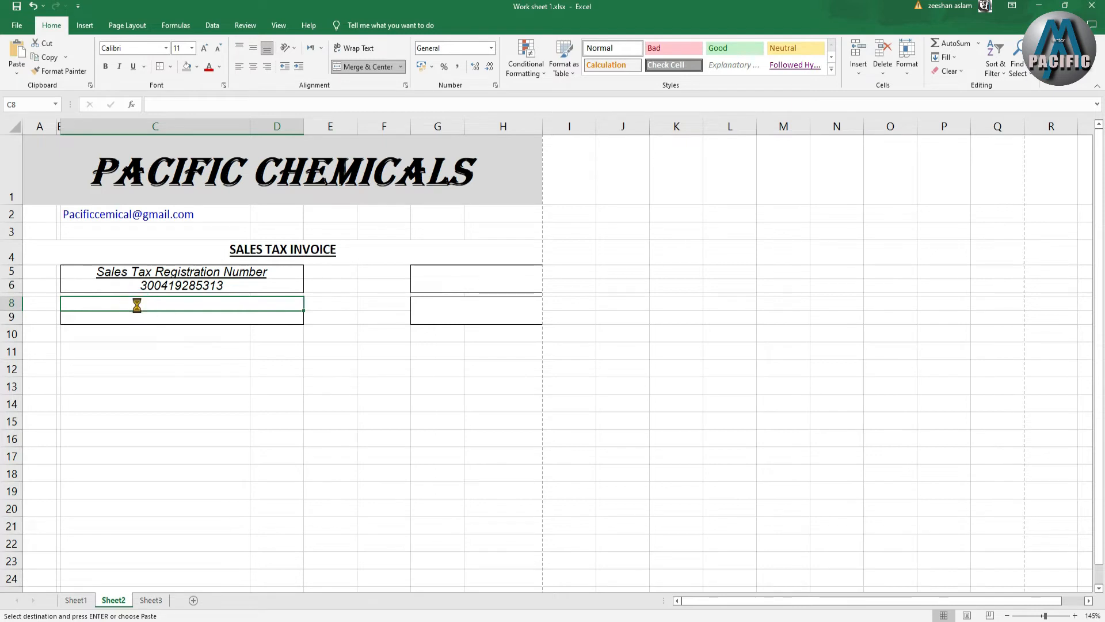
key(ctrl+v)
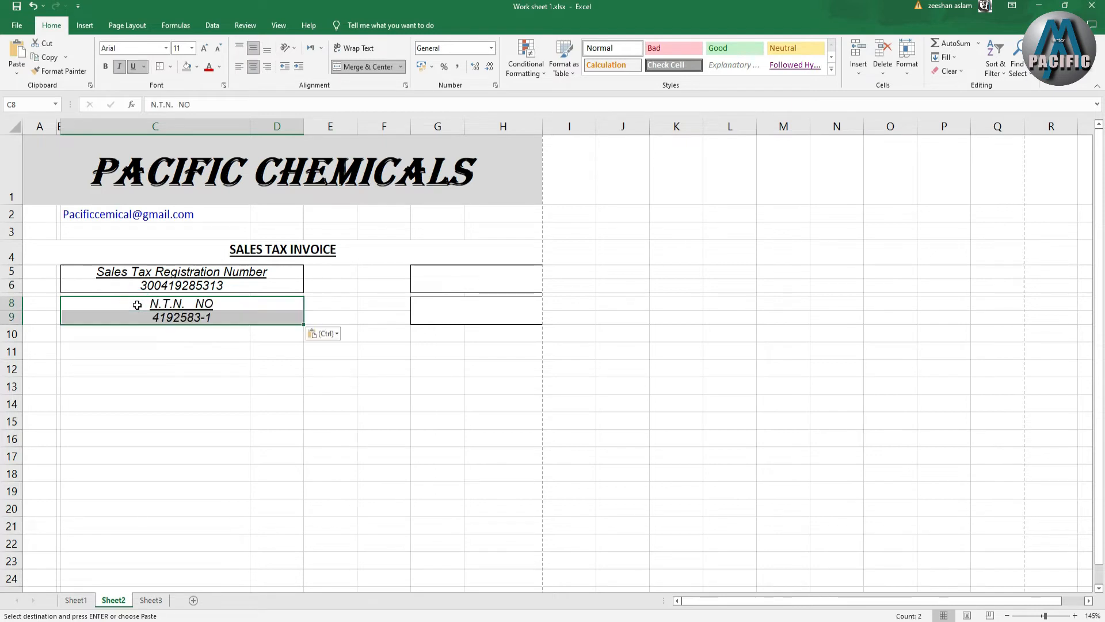
Select the invoice number box at G5 on Sheet1.
click(79, 601)
click(509, 302)
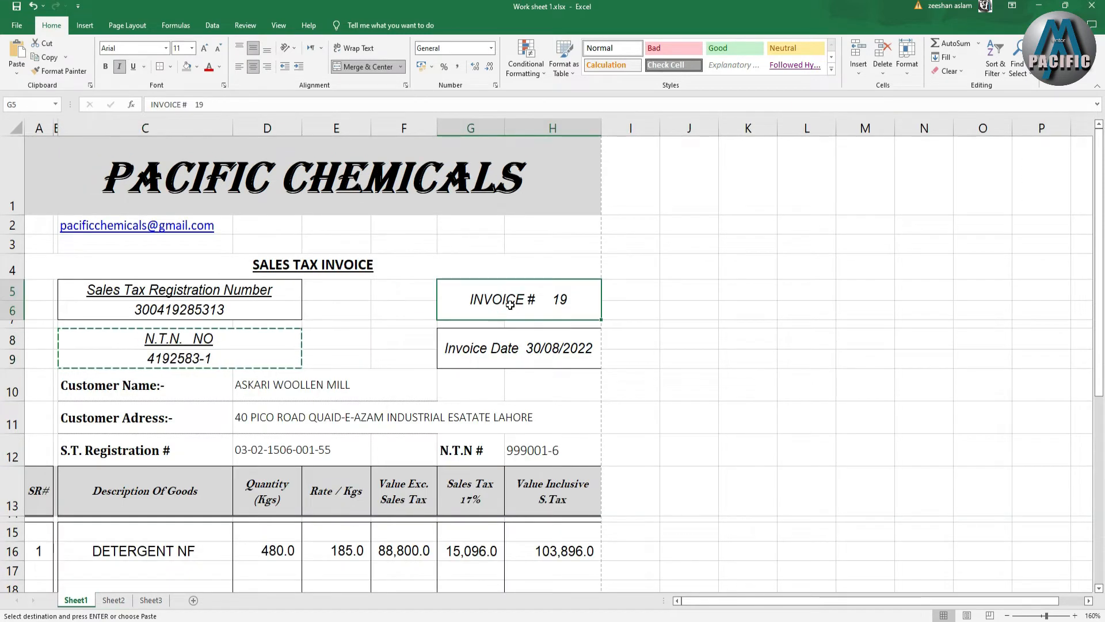
key(Escape)
text(cccccccccccccccccccc)
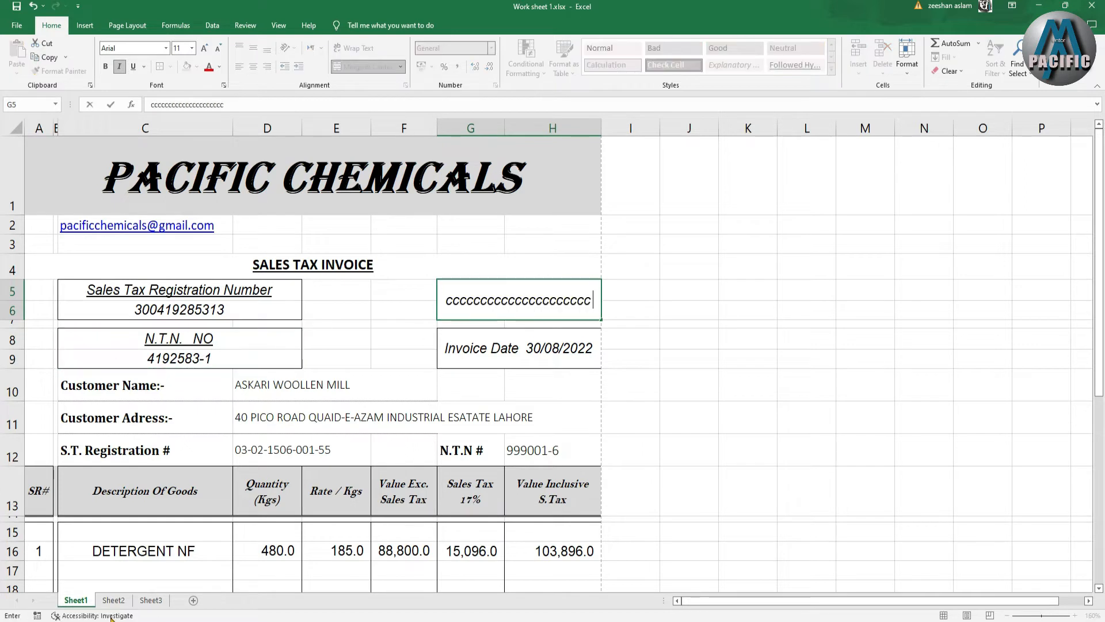
text(cccccccccccccccccccccccccccccccccccccccccccccccc)
click(336, 416)
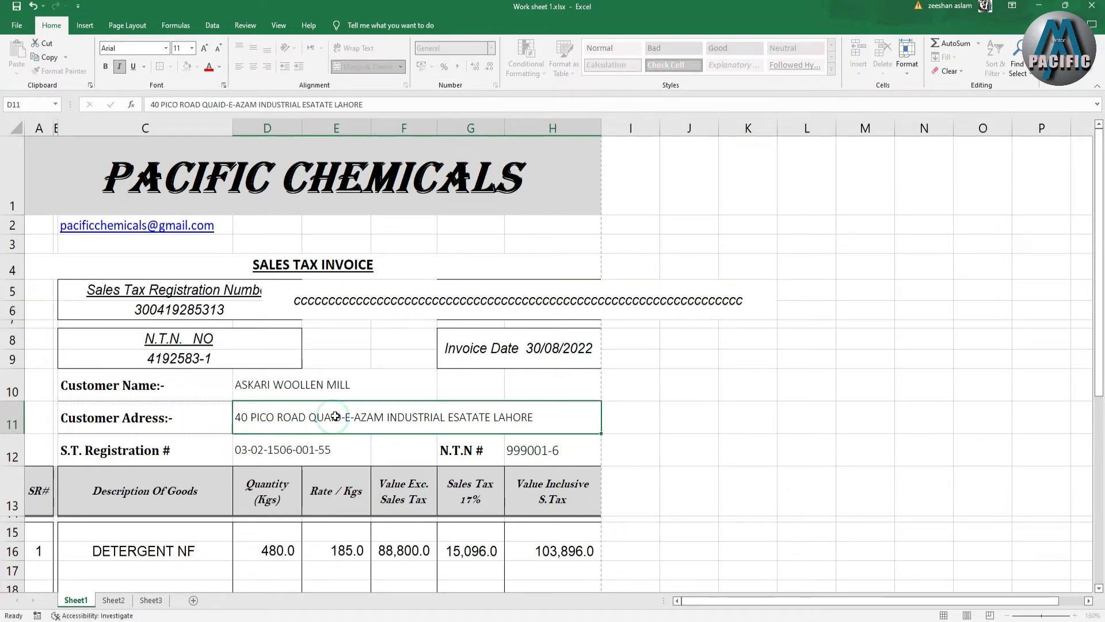
drag(336, 416, 546, 370)
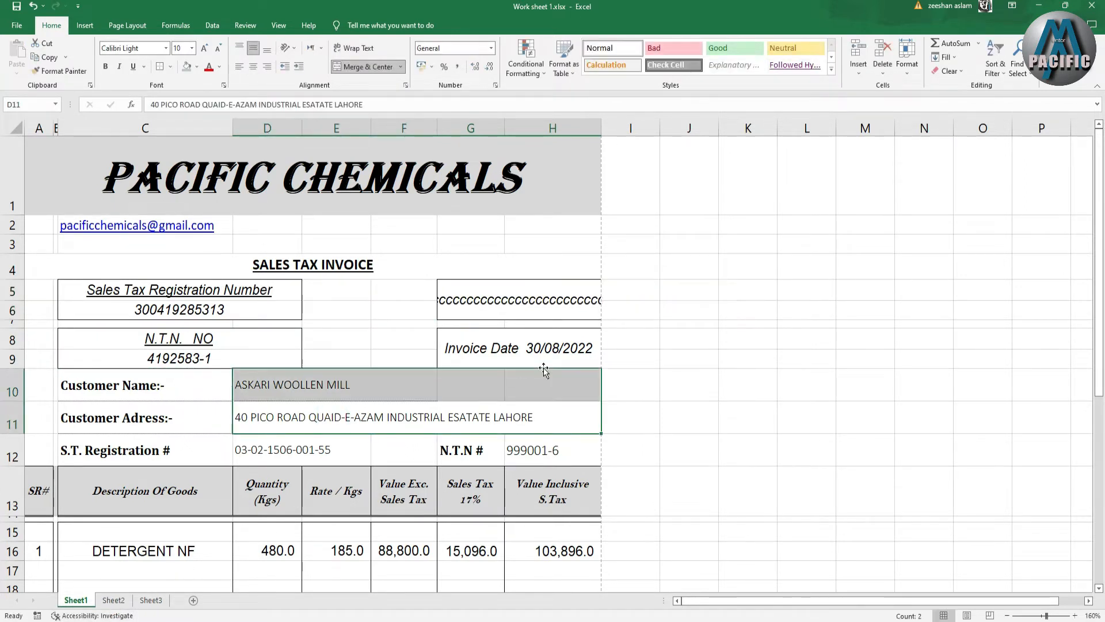
click(698, 391)
key(ctrl+z)
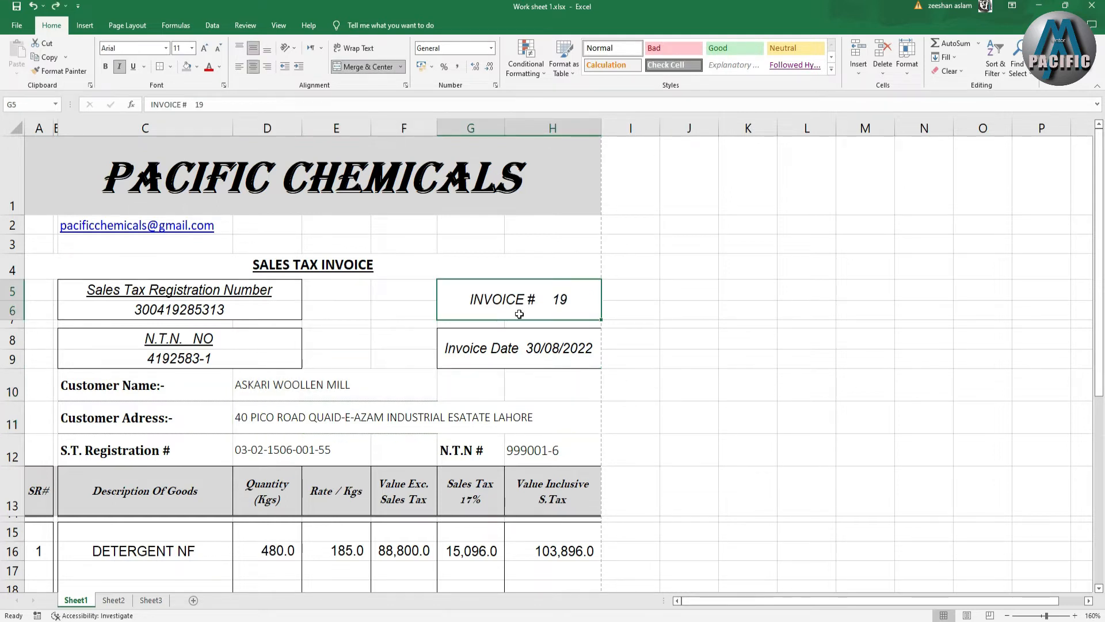
Copy the invoice number box from G5 of Sheet1 into the merged cell G5 on Sheet2.
click(519, 299)
key(ctrl+c)
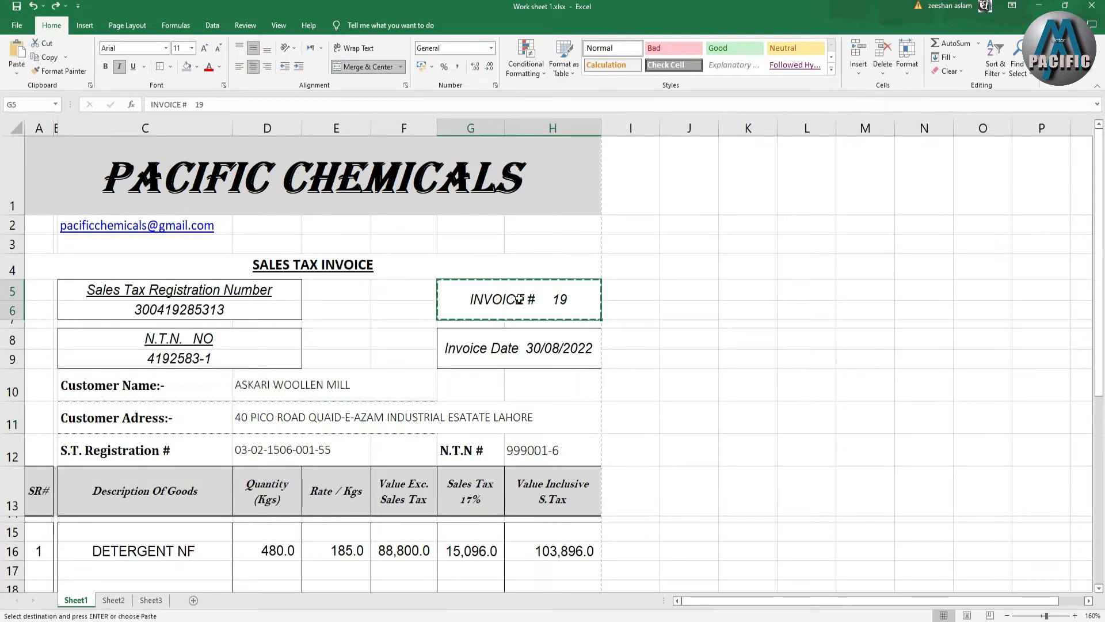
click(113, 599)
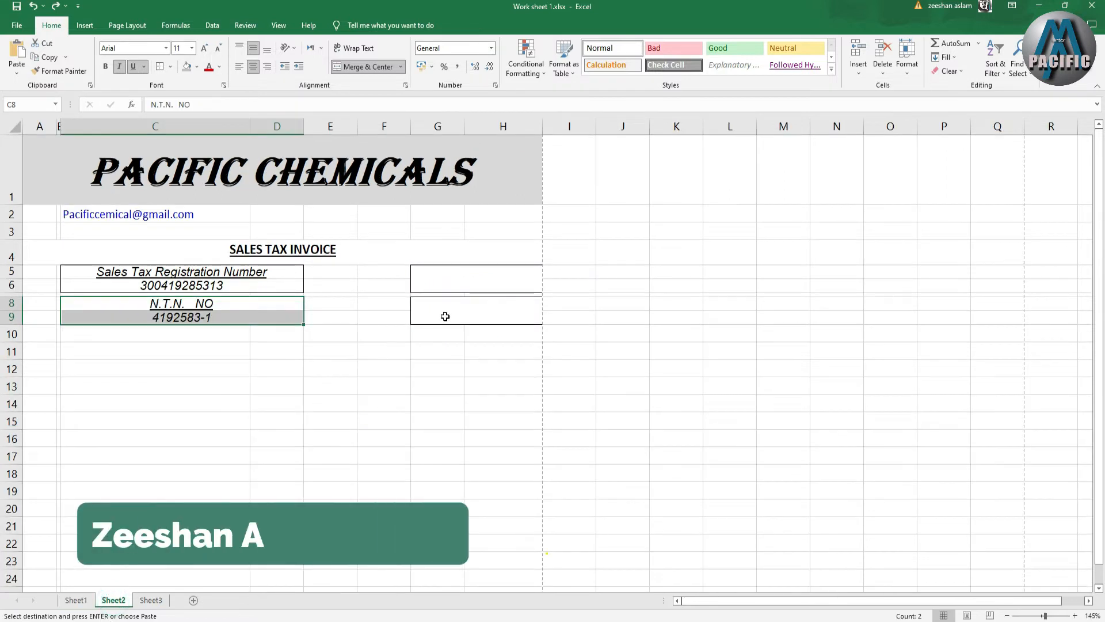
click(456, 275)
key(ctrl+v)
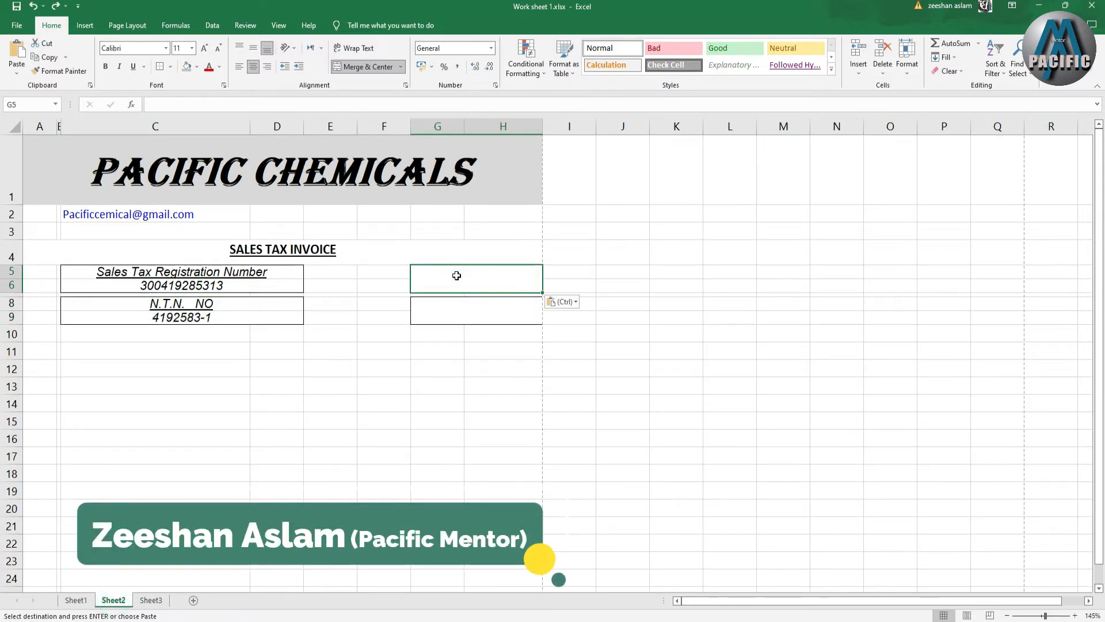
Copy the Invoice Date box from G8 of Sheet1 into G8 on Sheet2 and reduce its font size to 10.
click(94, 600)
click(508, 350)
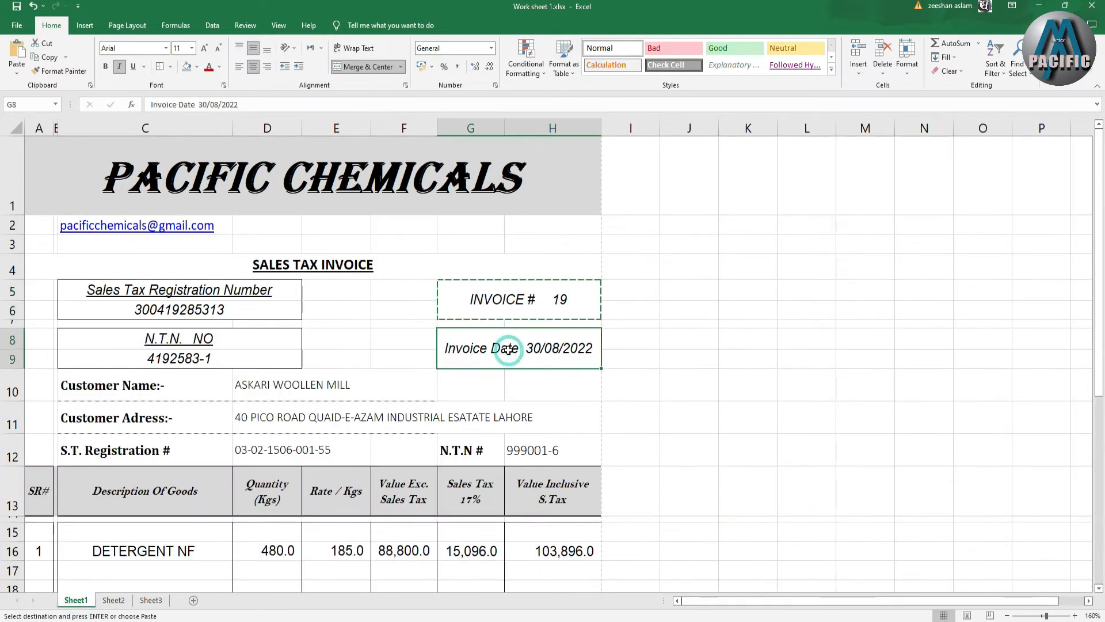
key(ctrl+c)
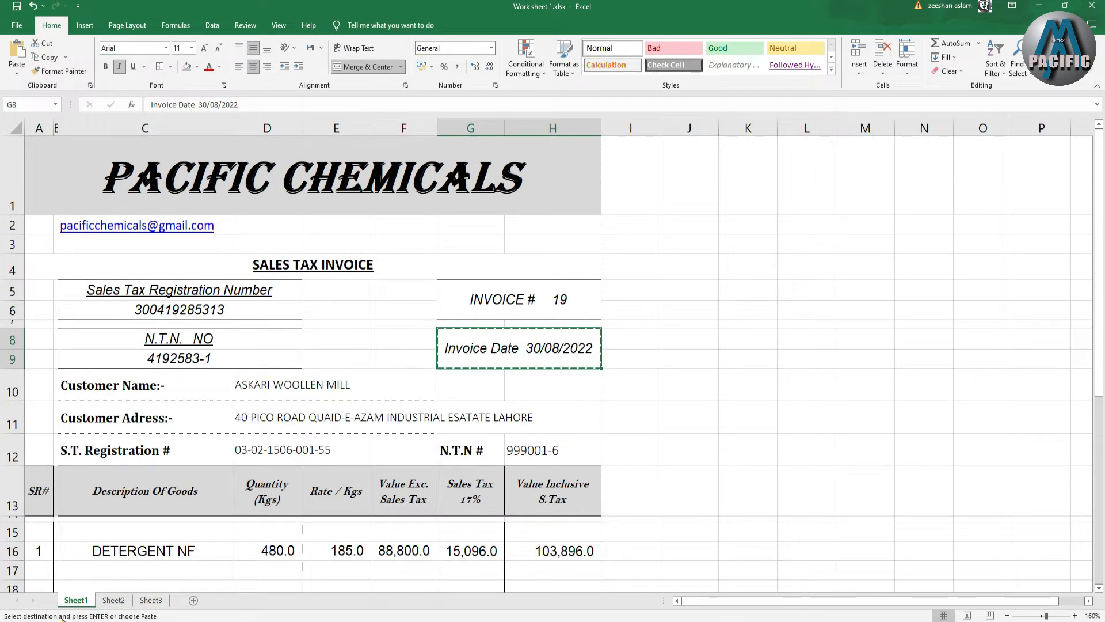
click(113, 601)
click(497, 317)
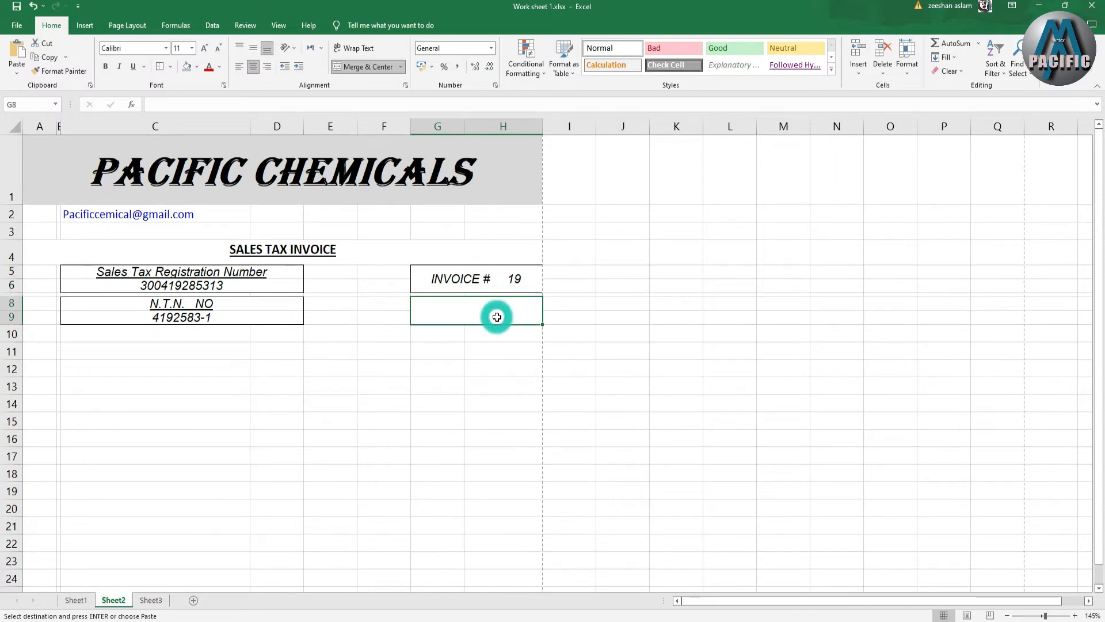
key(ctrl+v)
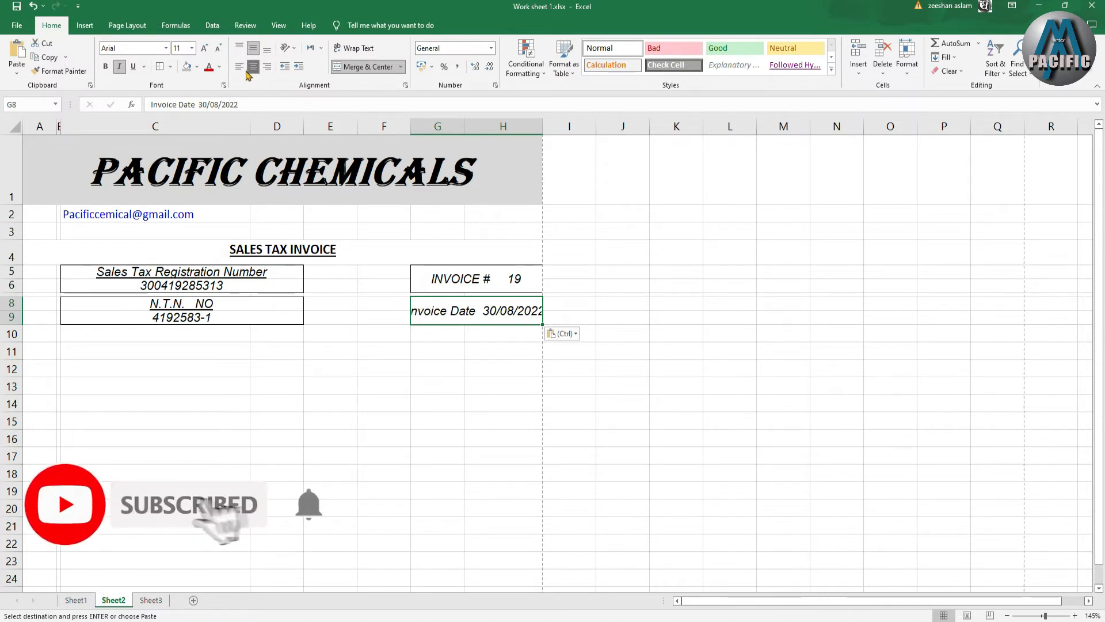
click(218, 48)
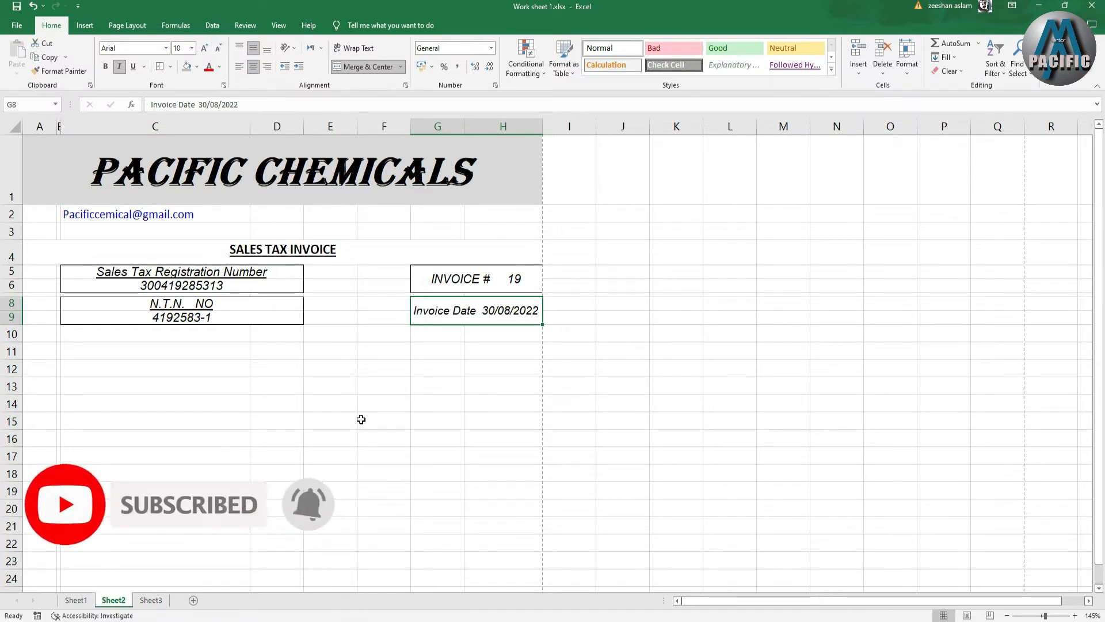
Examine how the customer name, address, S.T. registration and N.T.N. cells in rows 10 to 12 of Sheet1 are laid out and merged.
click(85, 602)
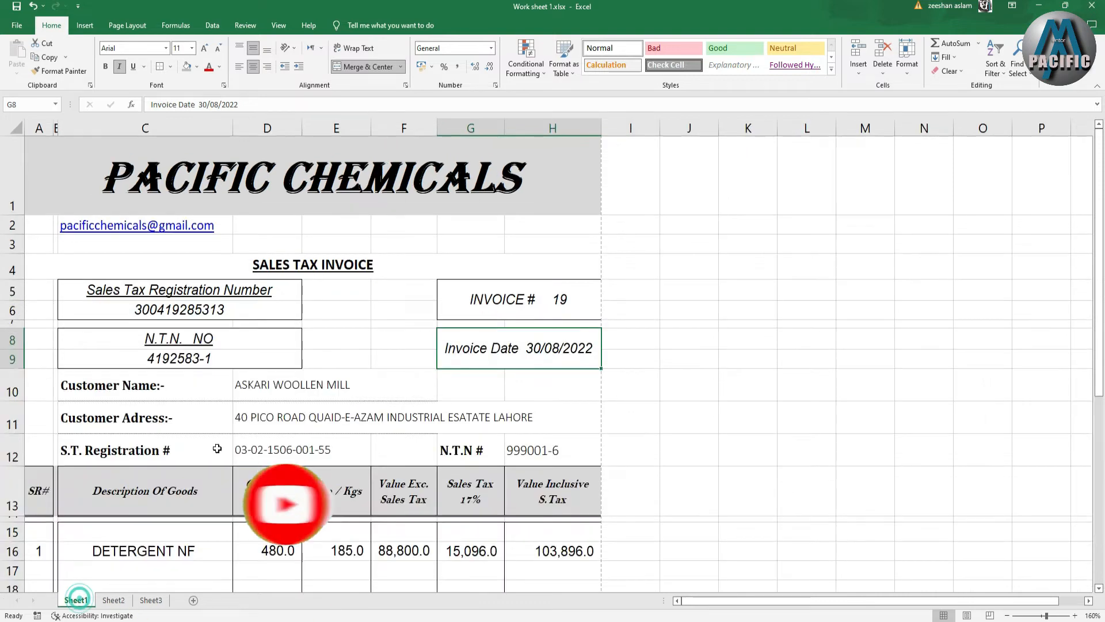
click(149, 388)
click(259, 387)
click(267, 406)
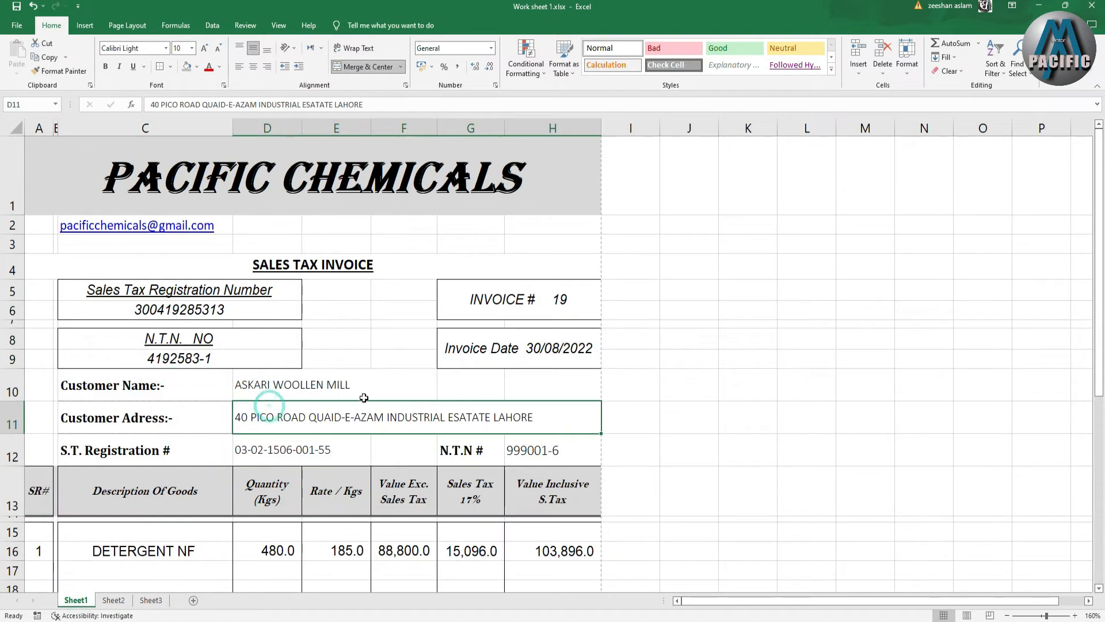
click(407, 385)
click(403, 423)
click(324, 463)
click(462, 452)
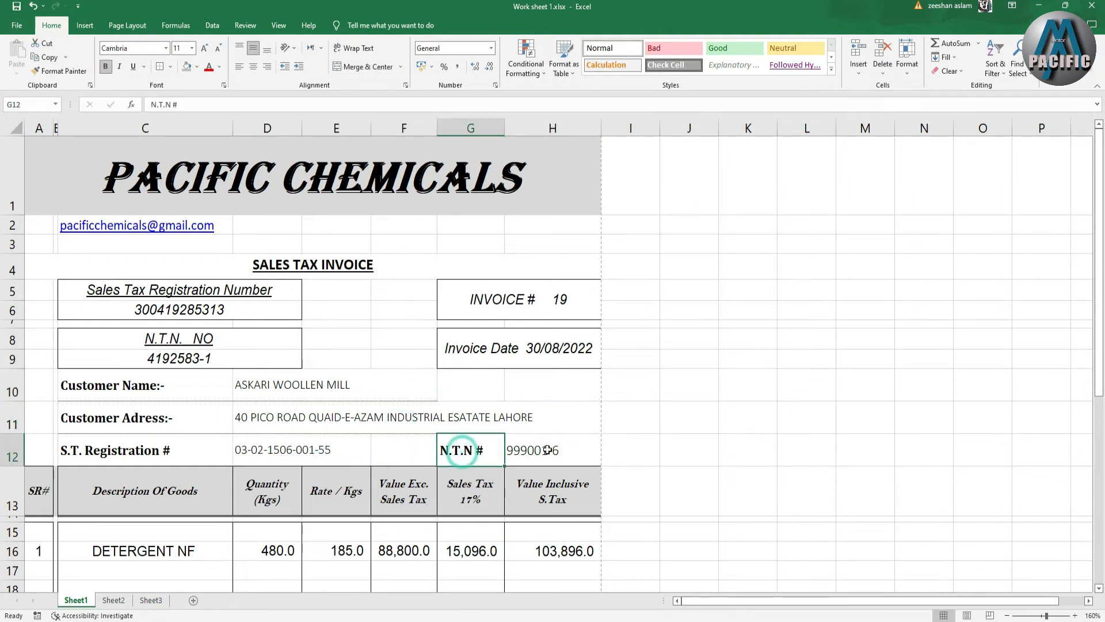
click(547, 450)
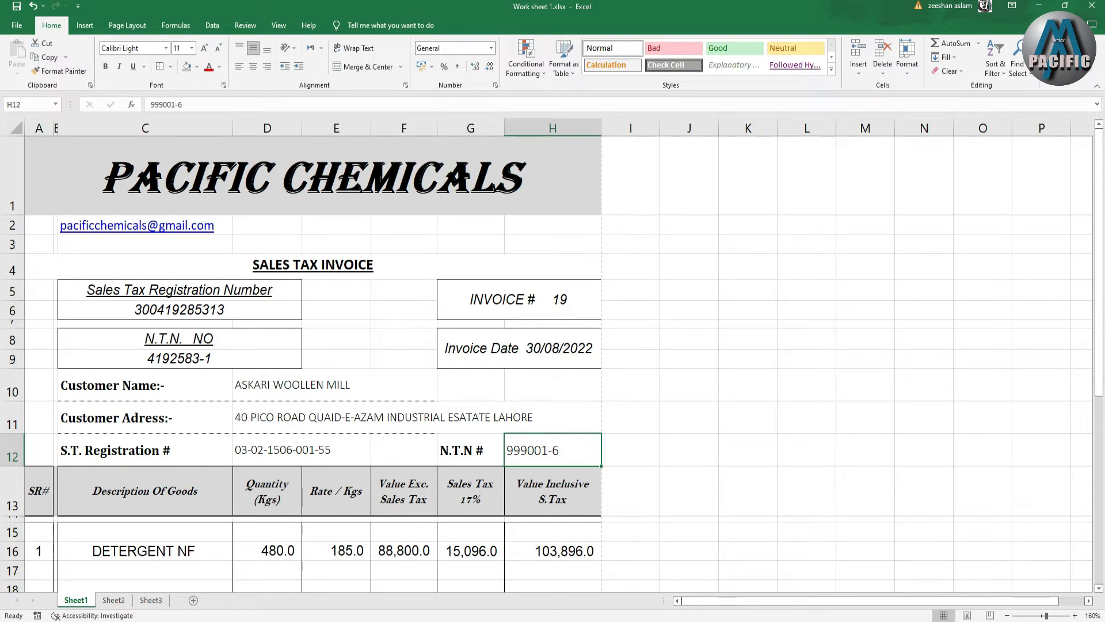
Set the height of rows 10 to 12 on Sheet2 to 25.
click(118, 604)
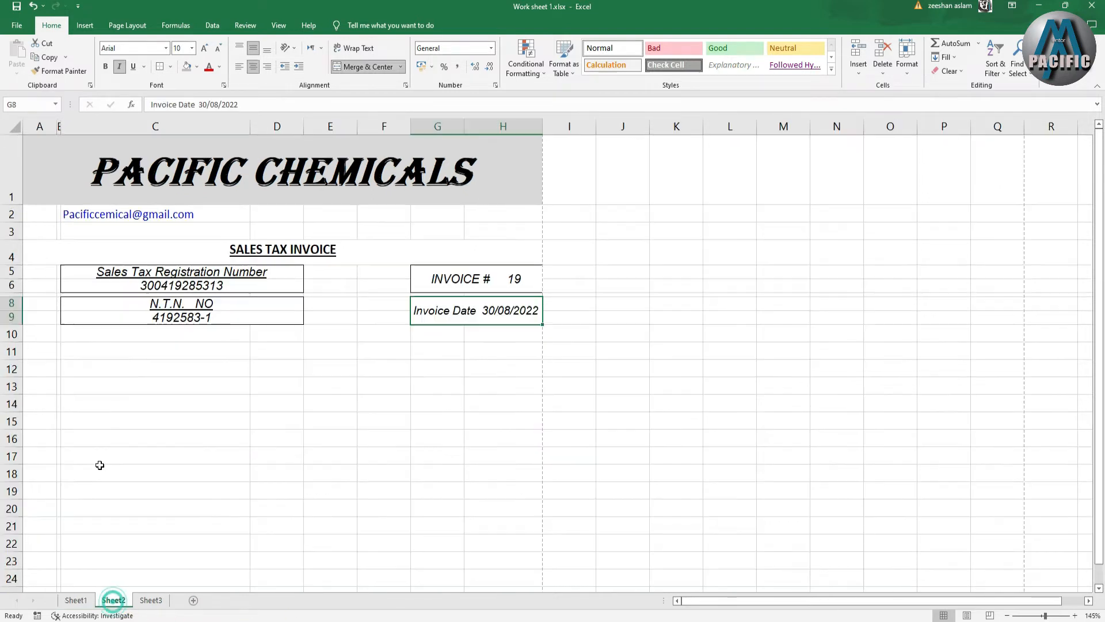
click(14, 336)
drag(14, 335, 12, 360)
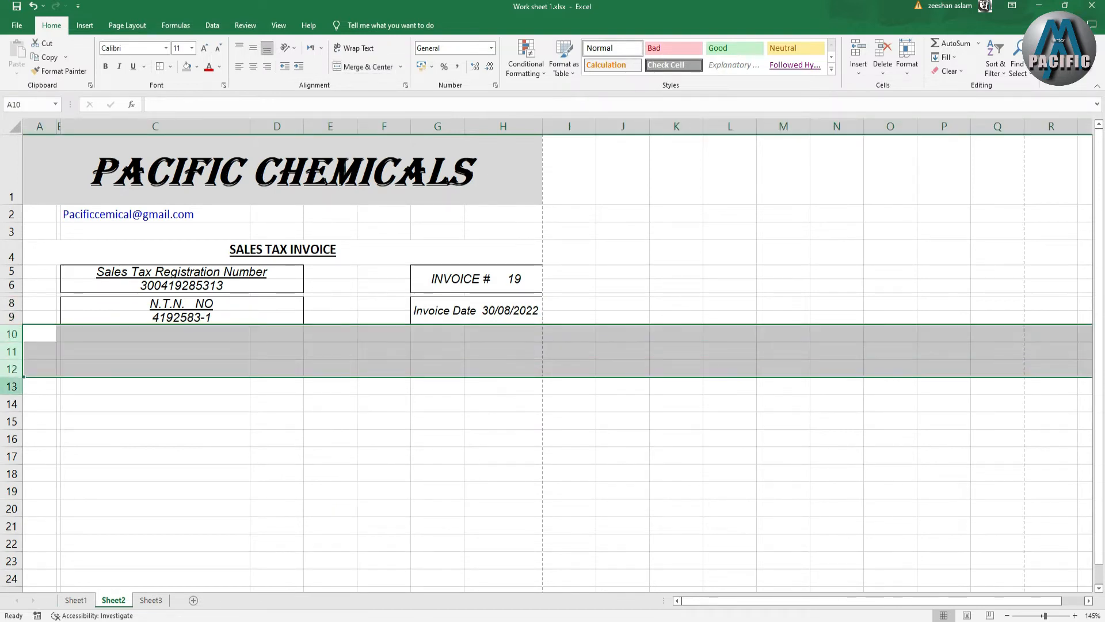
click(907, 60)
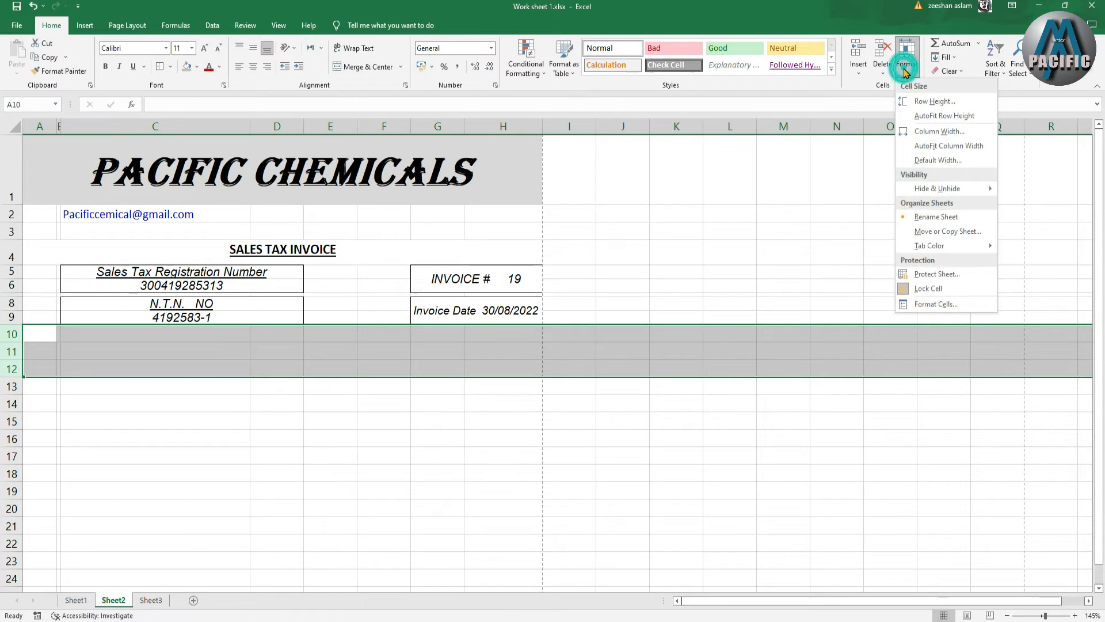
click(925, 102)
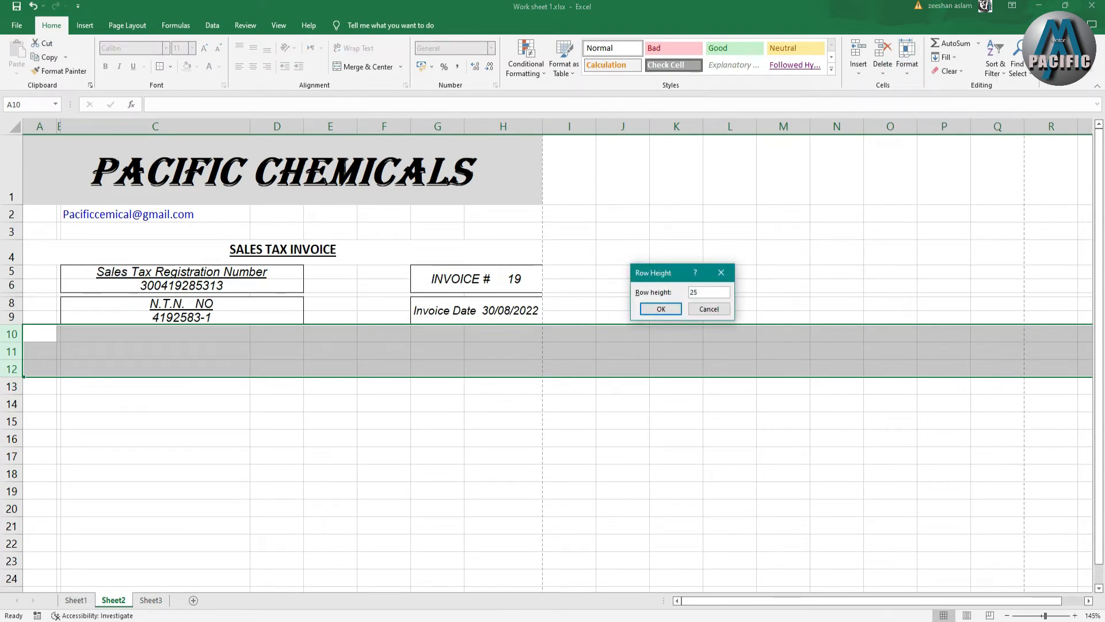
text(25)
key(Return)
click(224, 449)
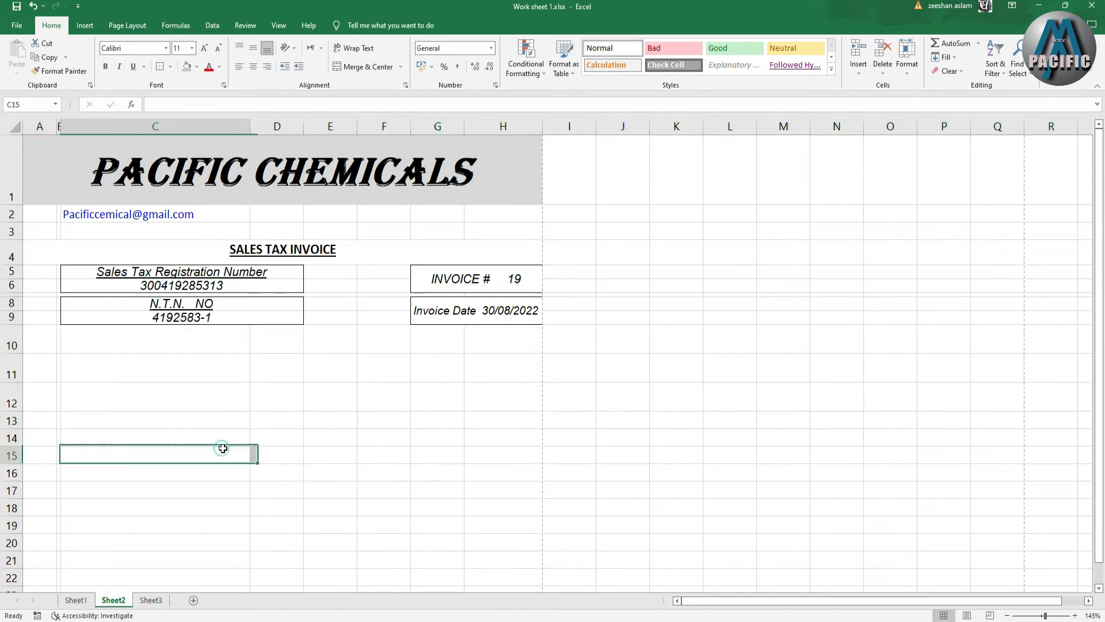
Merge and center D10:F10, D11:H11 and D12:F12 separately on Sheet2, and return to Sheet1.
drag(296, 338, 387, 335)
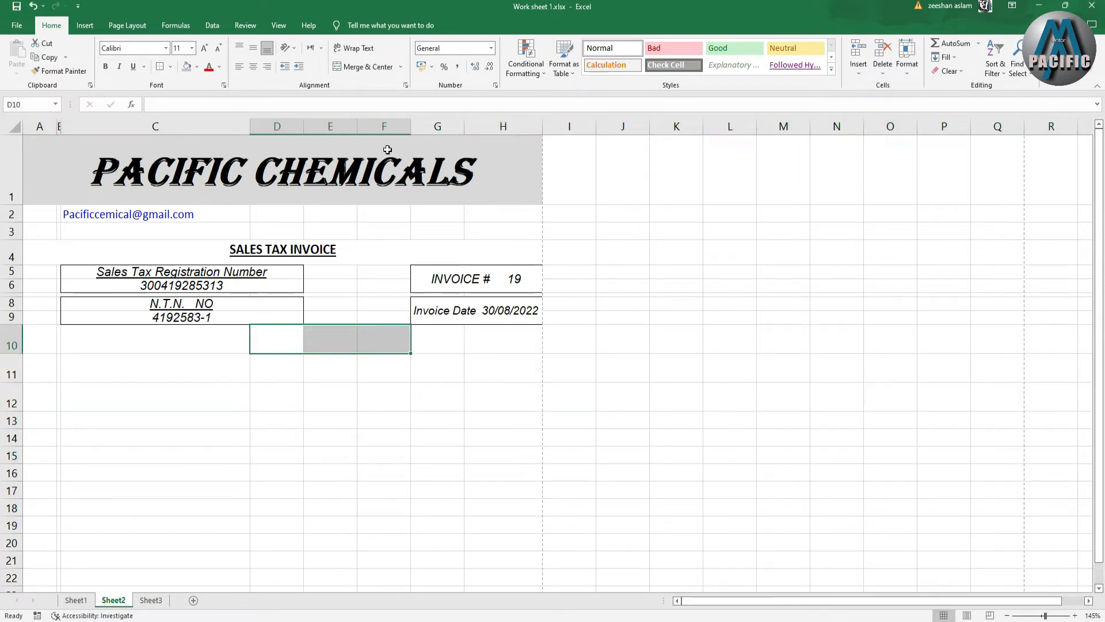
click(363, 67)
drag(295, 371, 502, 369)
click(360, 67)
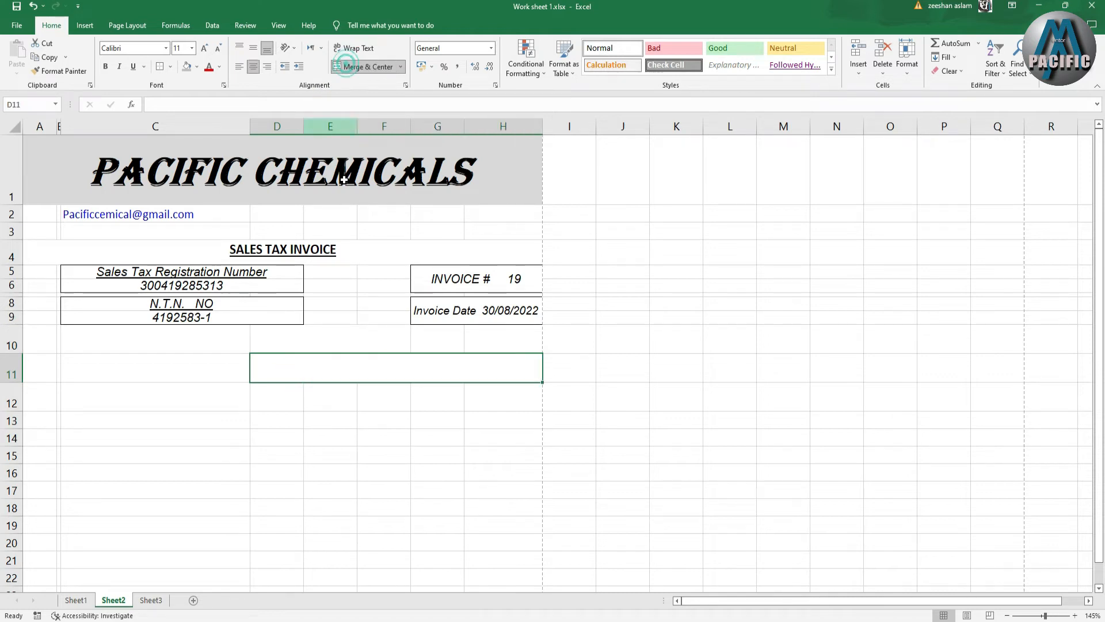
drag(286, 397, 370, 395)
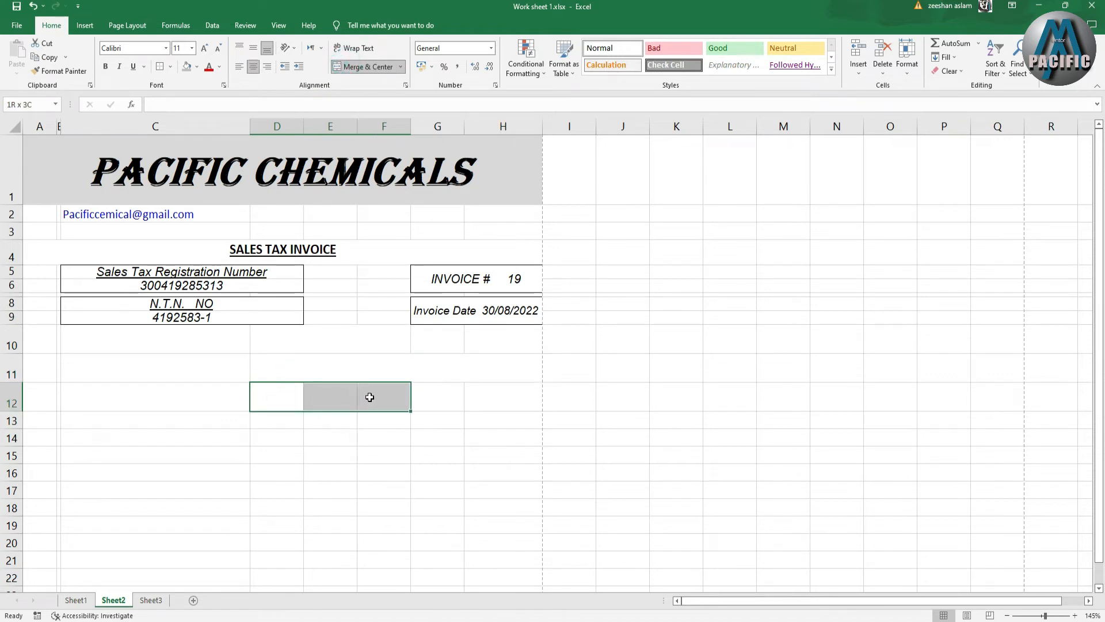
click(364, 69)
click(75, 600)
drag(141, 395, 154, 460)
key(ctrl+c)
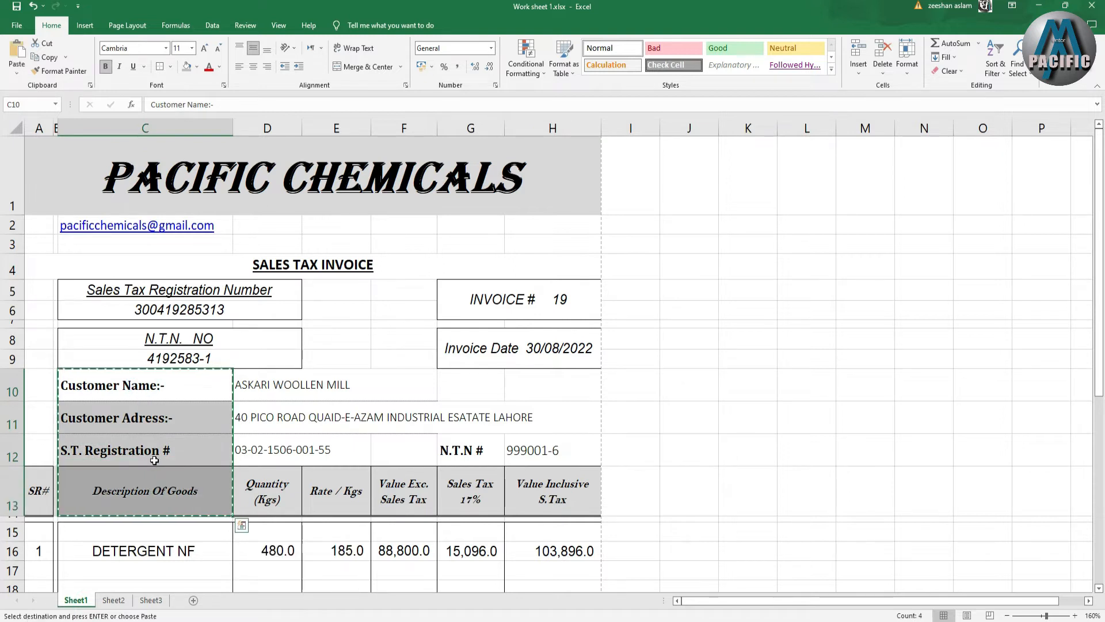
click(115, 386)
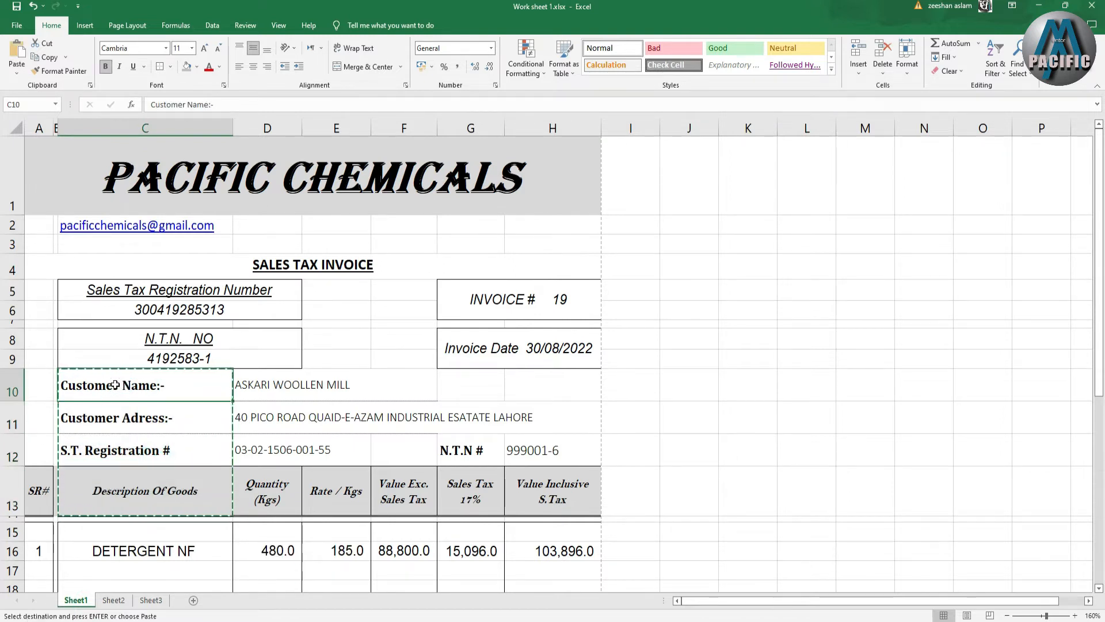
key(Escape)
Copy the Customer Name, Customer Adress and S.T. Registration # labels from C10:C12 of Sheet1 into C10:C12 on Sheet2.
drag(154, 382, 162, 439)
key(ctrl+c)
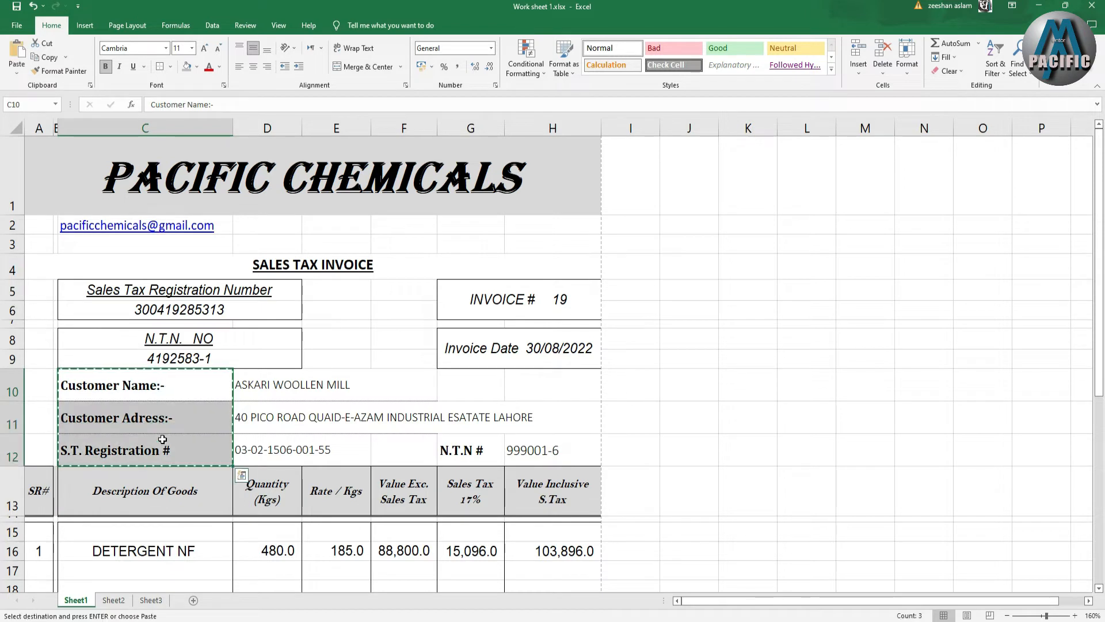
click(114, 600)
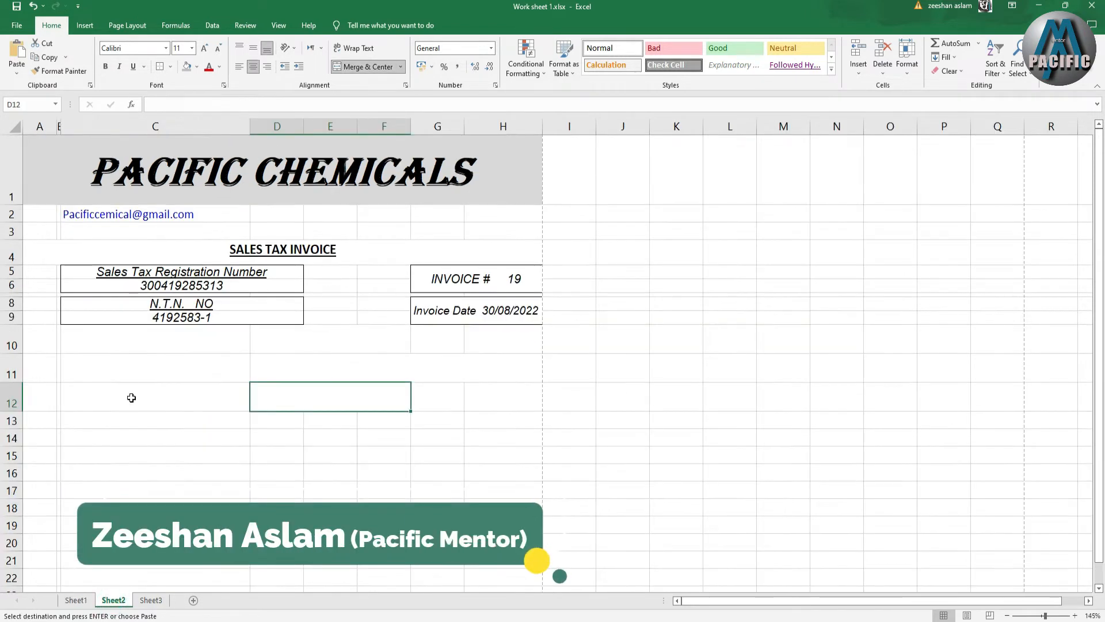
click(131, 343)
key(ctrl+v)
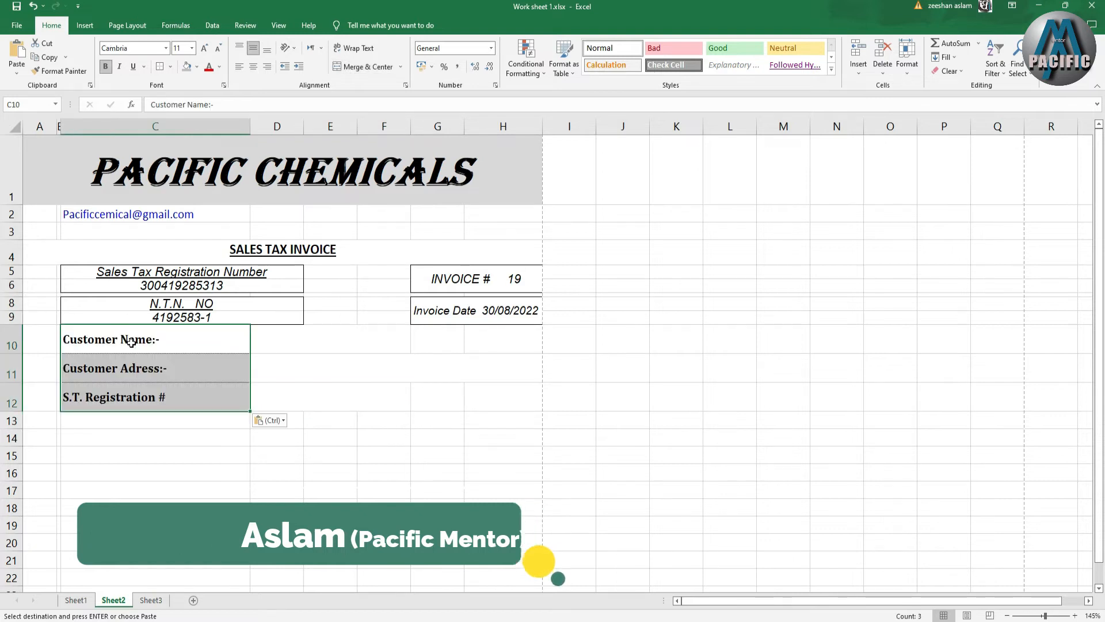
Copy the customer name, address, S.T. registration and N.T.N. entries from D10:H12 of Sheet1 into D10:H12 on Sheet2.
click(81, 601)
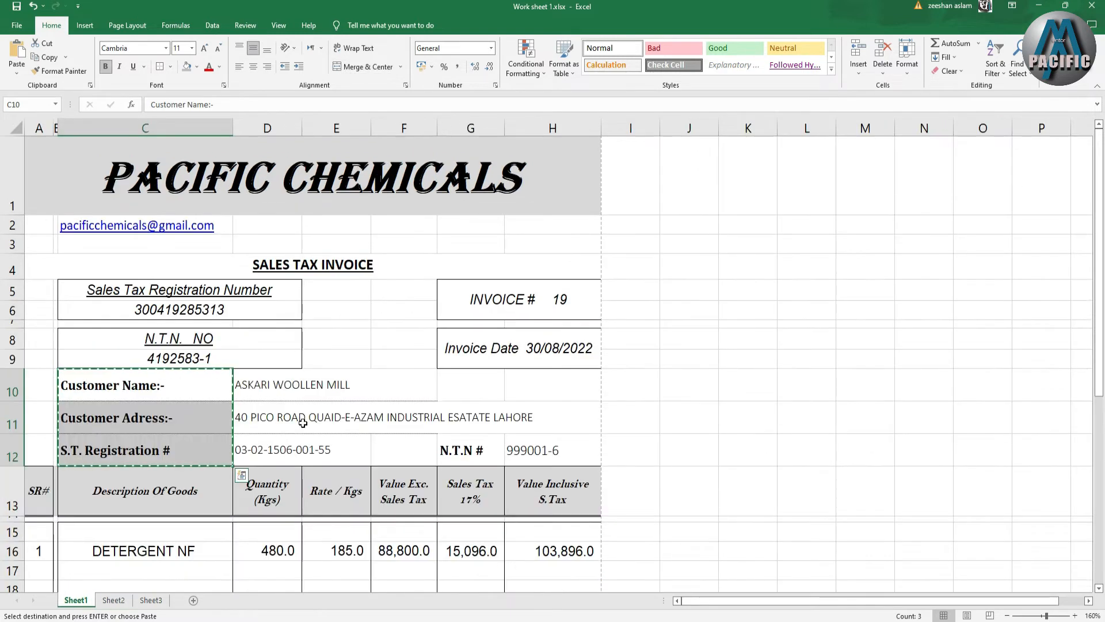
drag(273, 388, 284, 438)
key(ctrl+c)
click(120, 600)
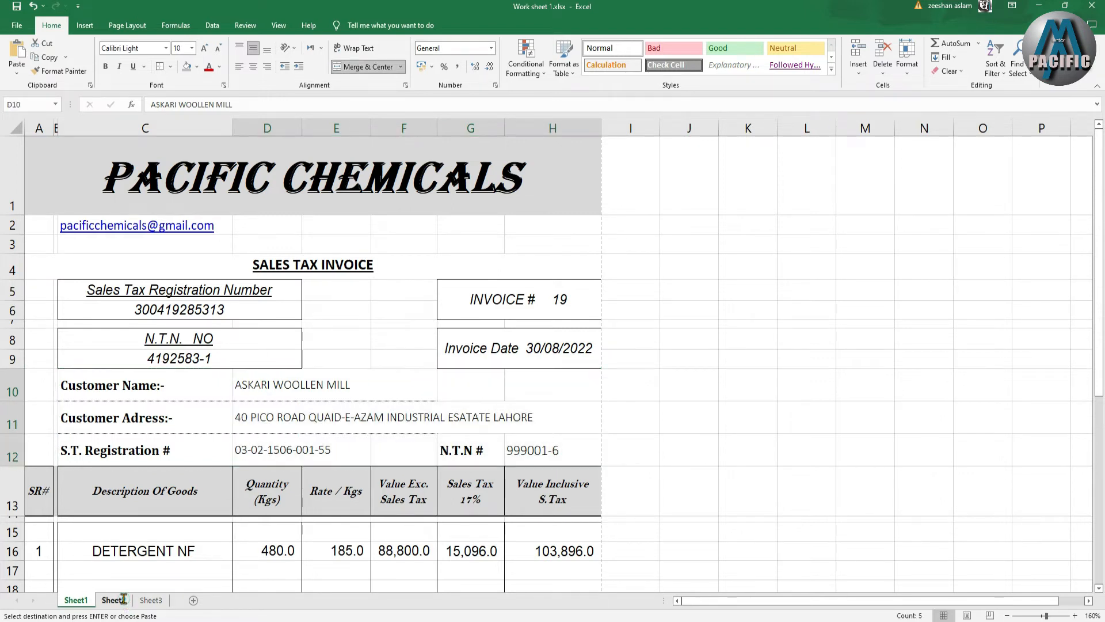
double_click(275, 341)
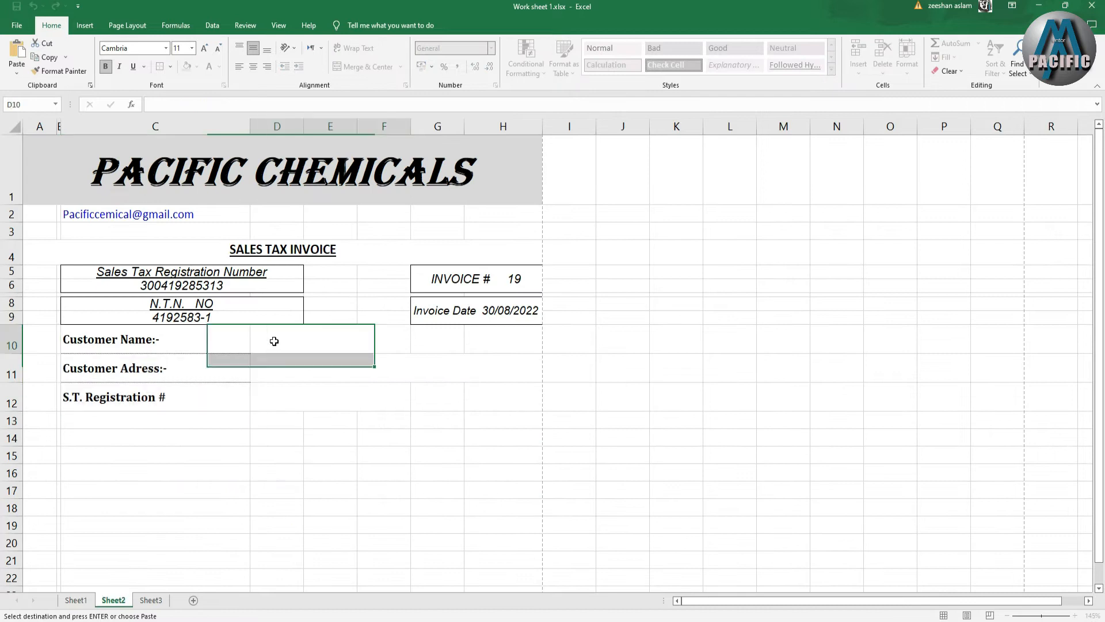
click(263, 395)
click(280, 340)
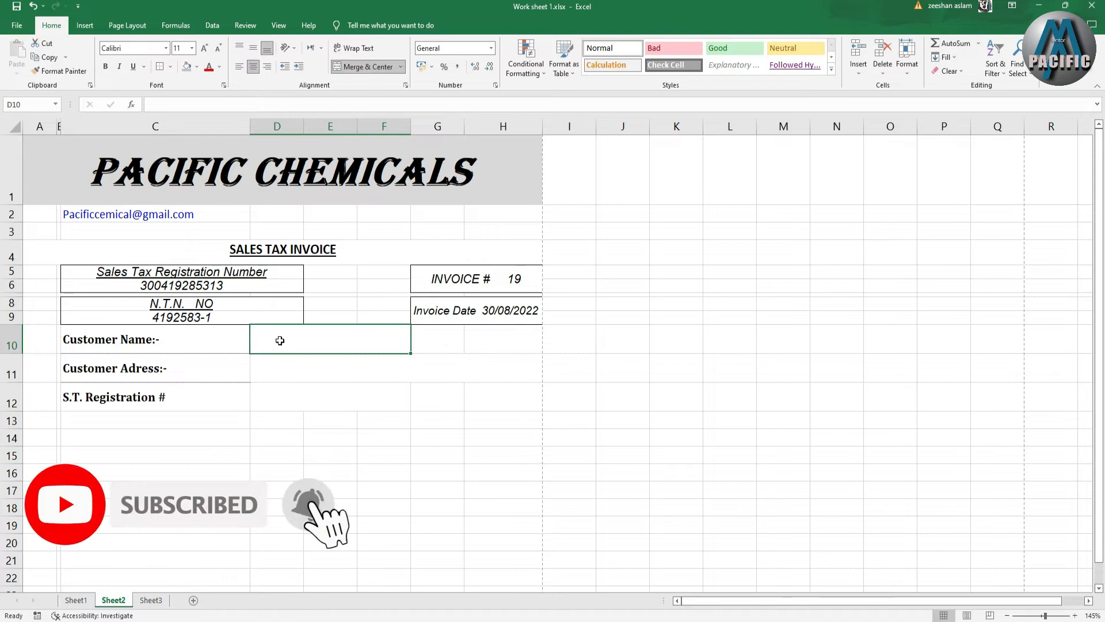
click(76, 601)
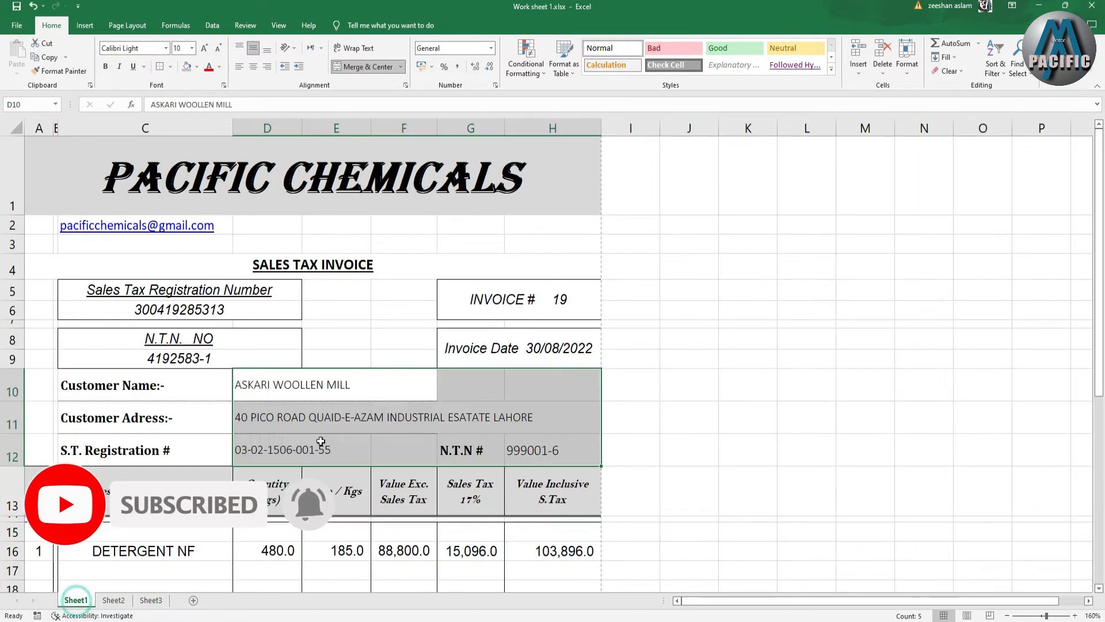
key(ctrl+c)
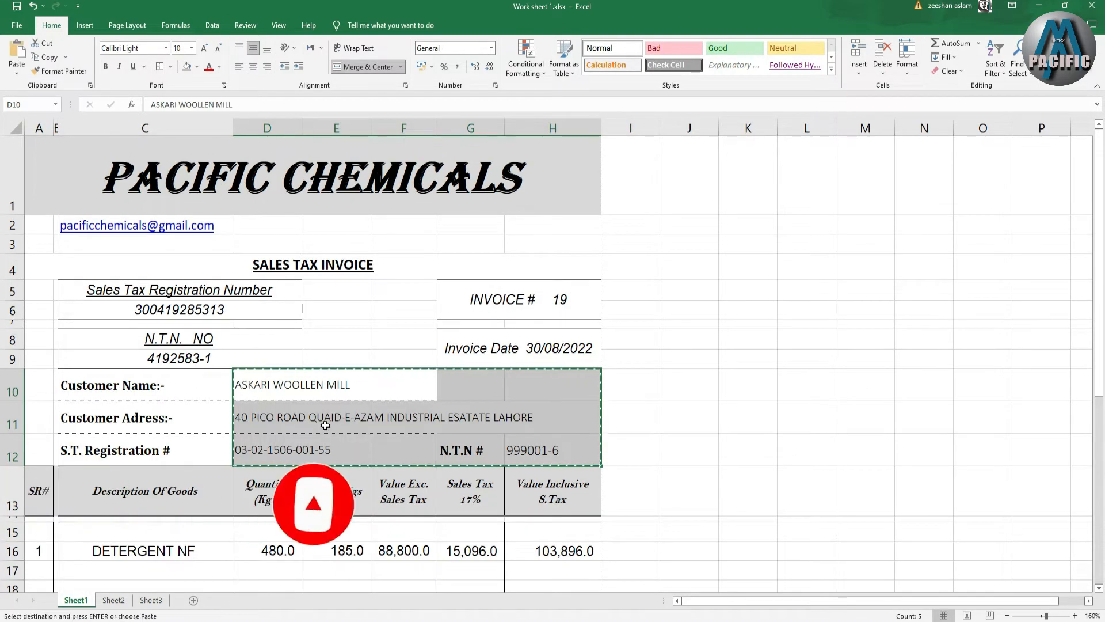
click(113, 600)
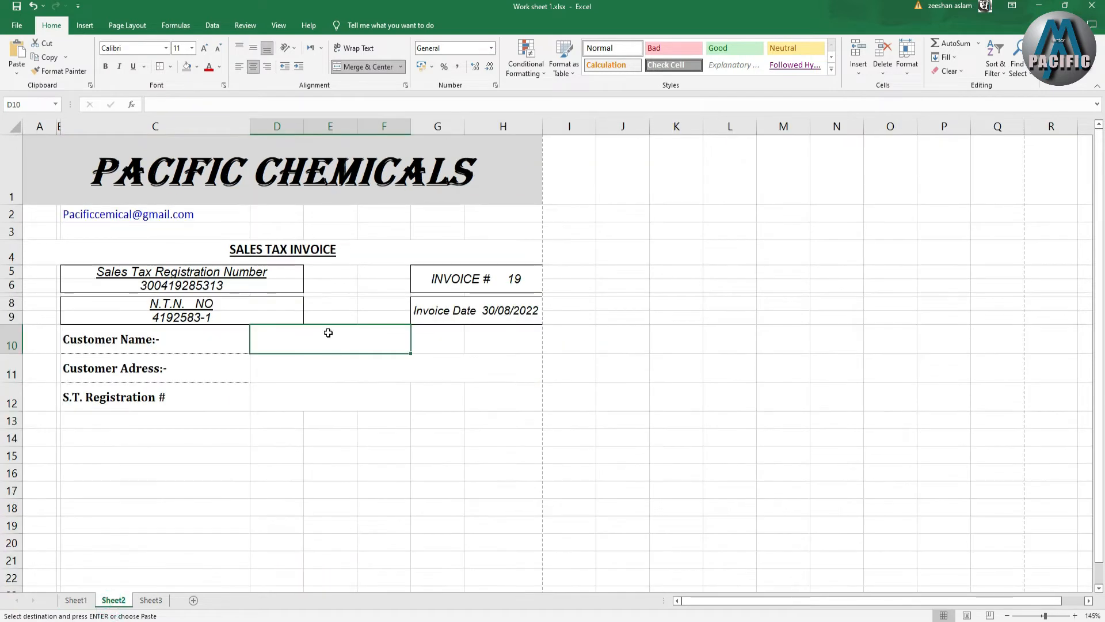
key(ctrl+v)
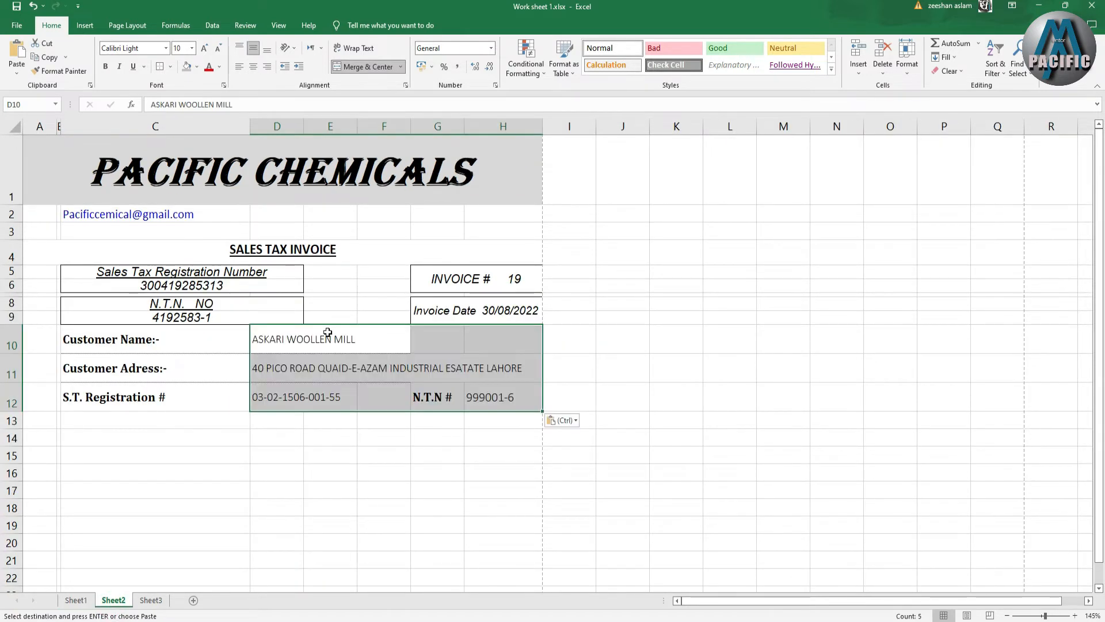
click(402, 435)
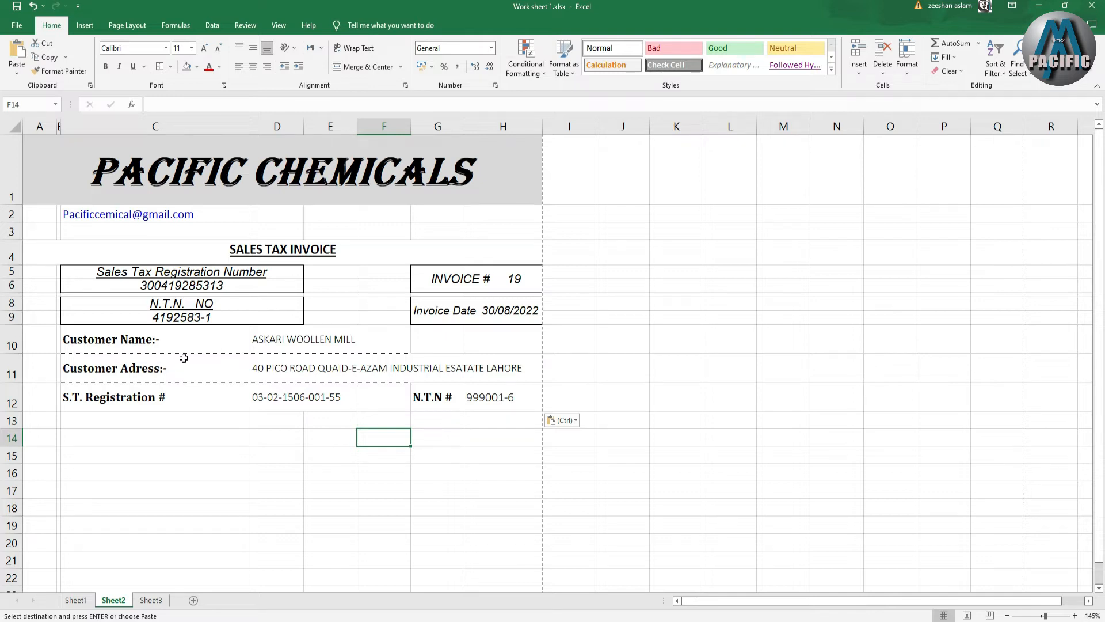
Draw dotted border lines beneath the customer name and customer address rows, spanning columns C to H on Sheet2.
click(170, 66)
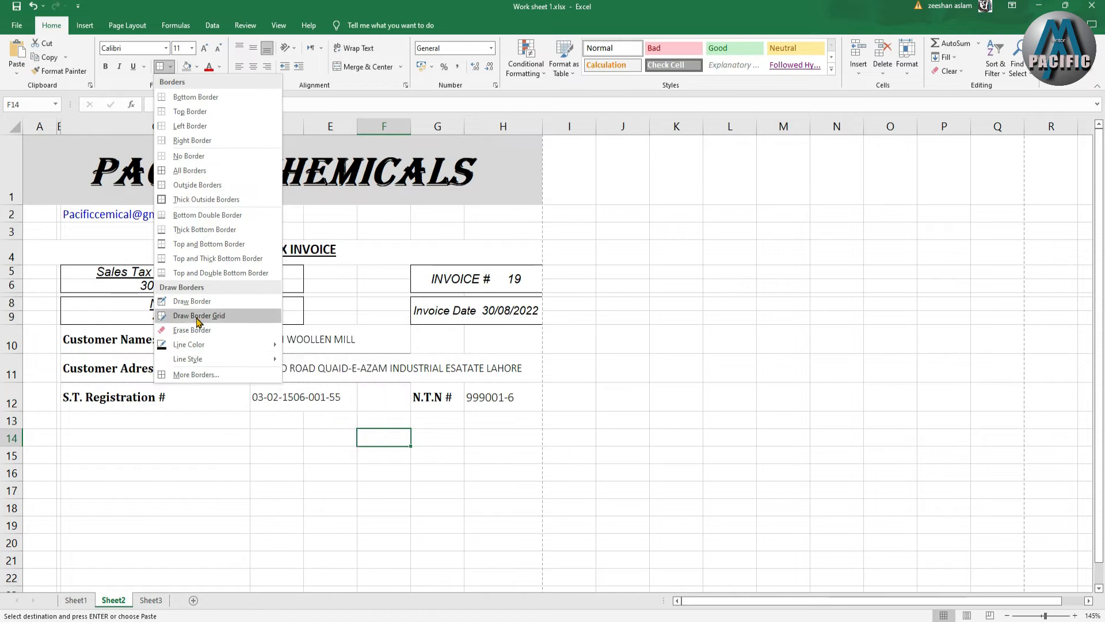
mouse_move(197, 364)
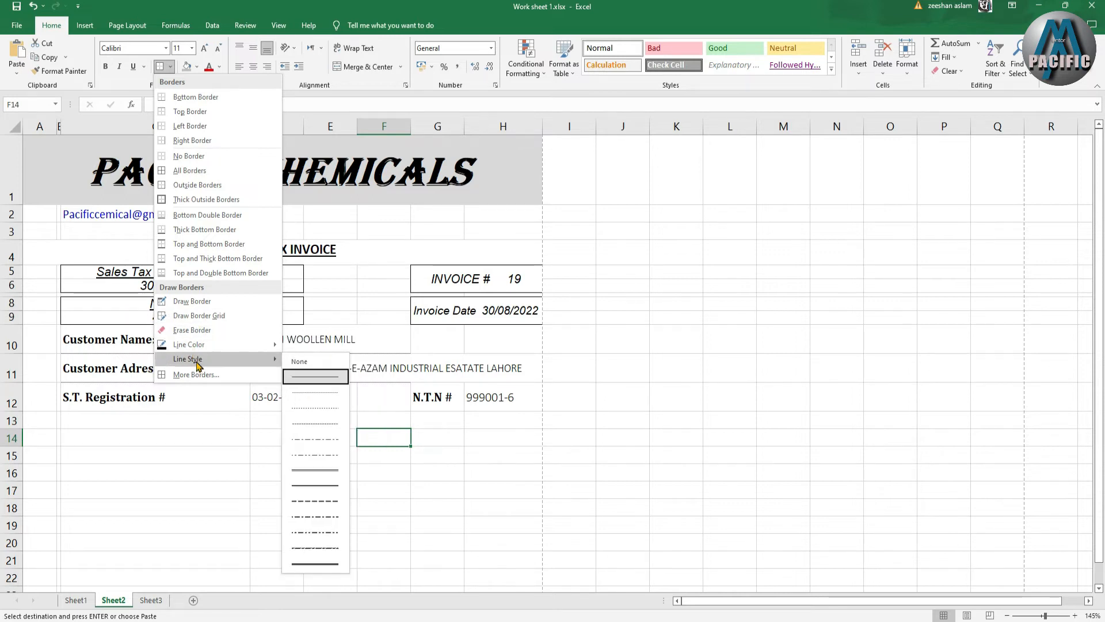
click(319, 408)
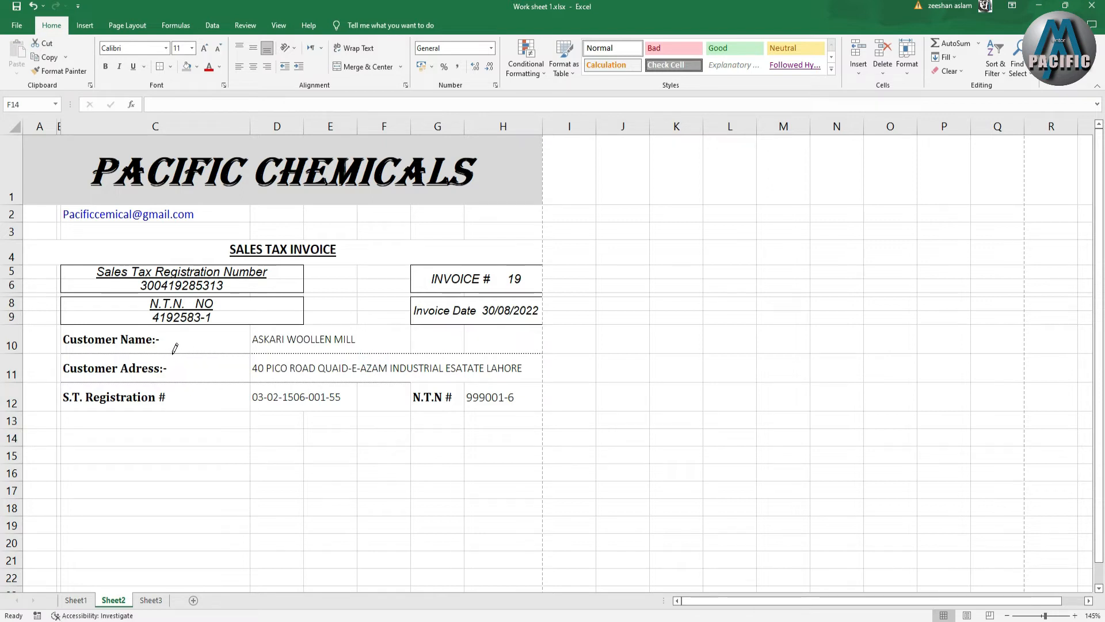
drag(189, 382, 306, 381)
click(324, 384)
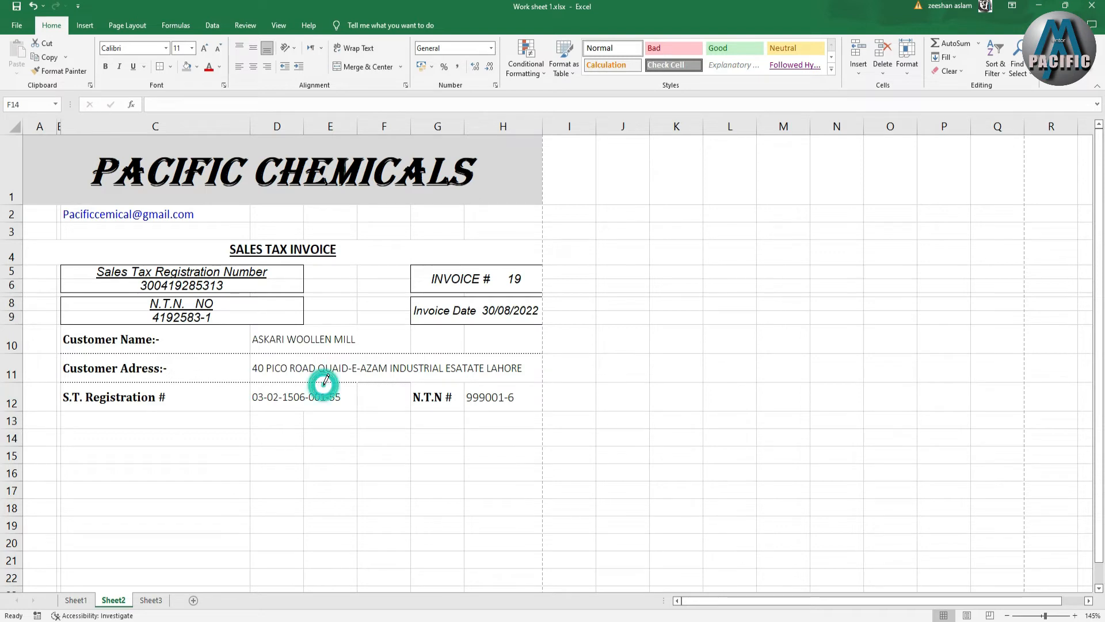
click(389, 382)
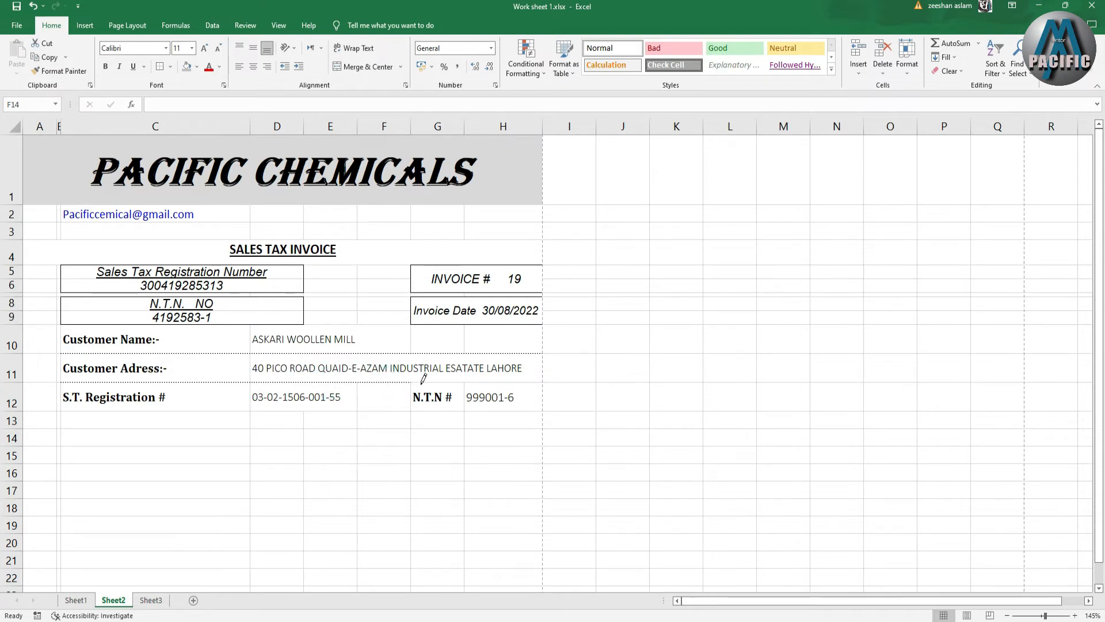
click(419, 376)
click(625, 220)
click(644, 327)
click(610, 214)
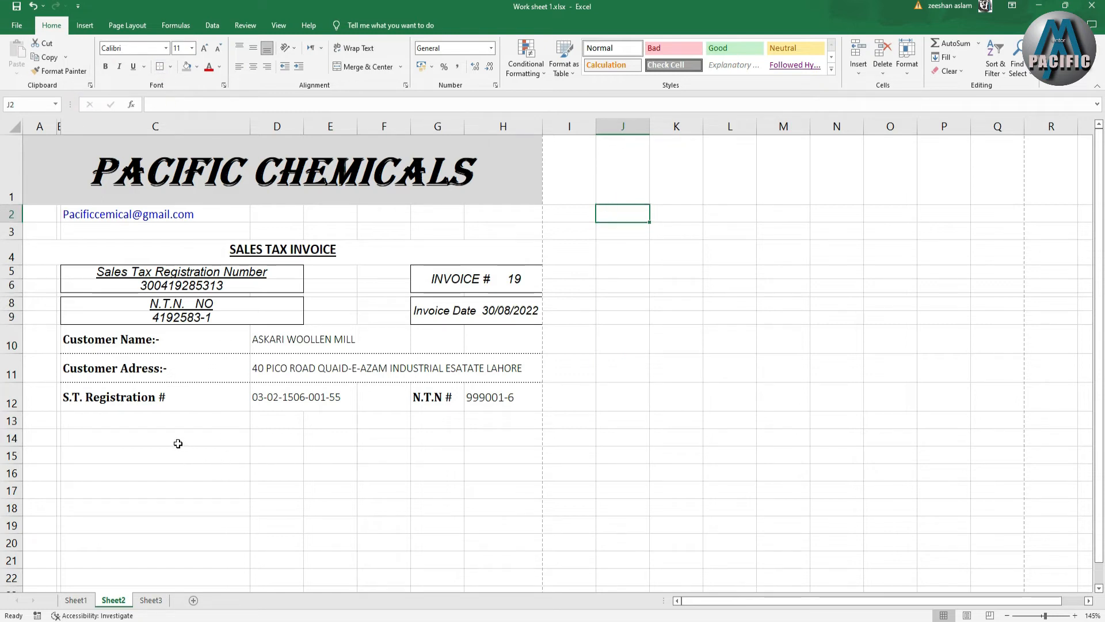
Check the goods table header on Sheet1 and enlarge the height of row 13 on Sheet2 to suit it.
scroll(73, 439, down, 1)
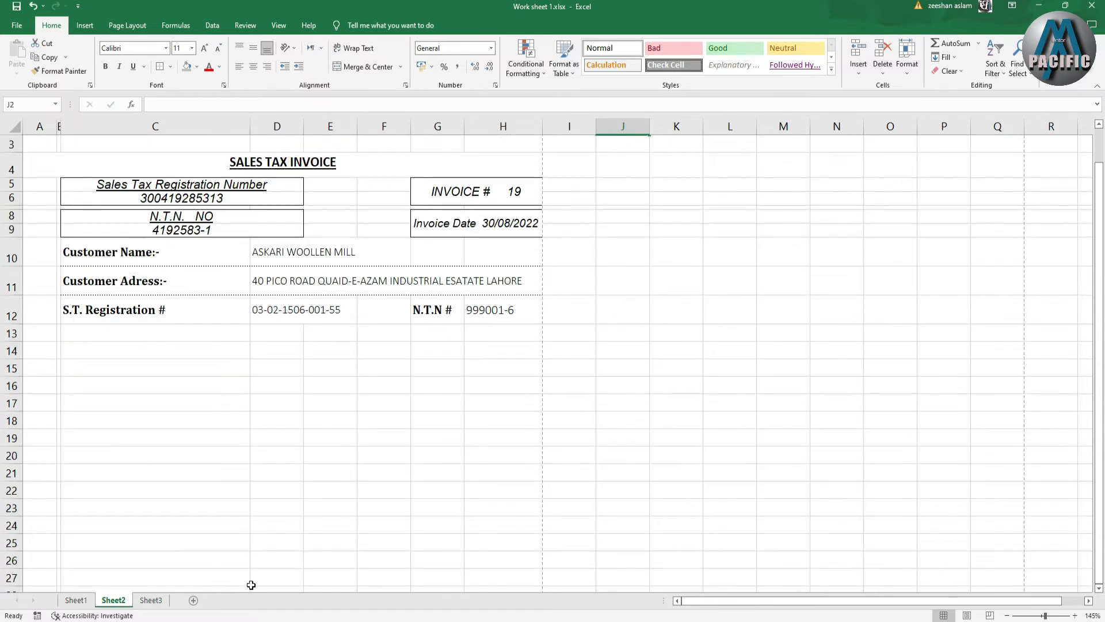
click(76, 600)
scroll(200, 367, down, 2)
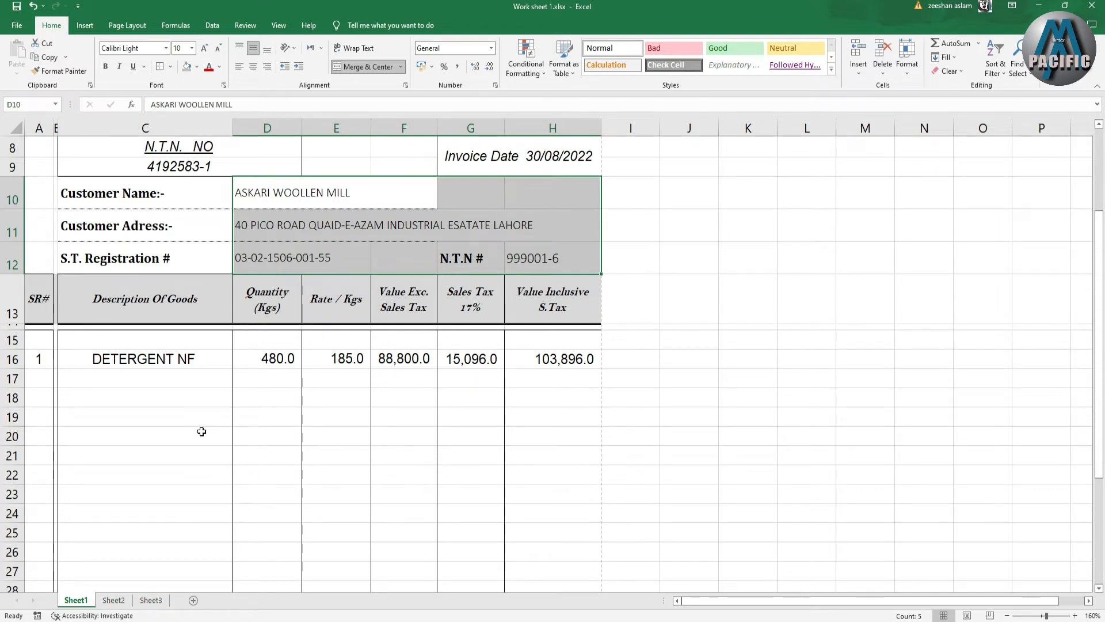
click(113, 600)
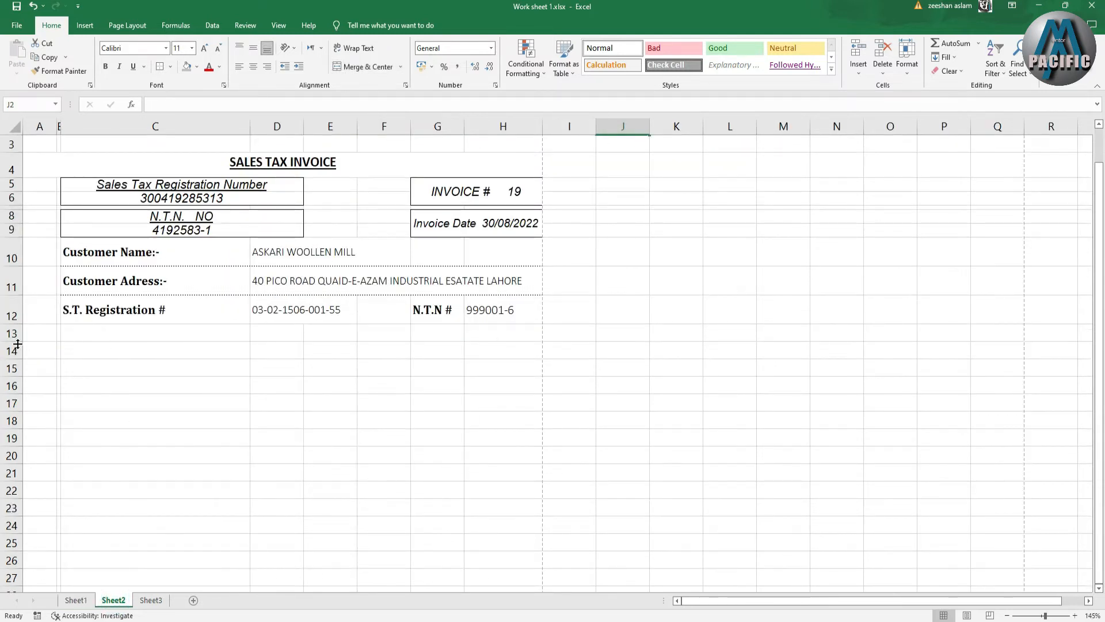
drag(17, 344, 15, 389)
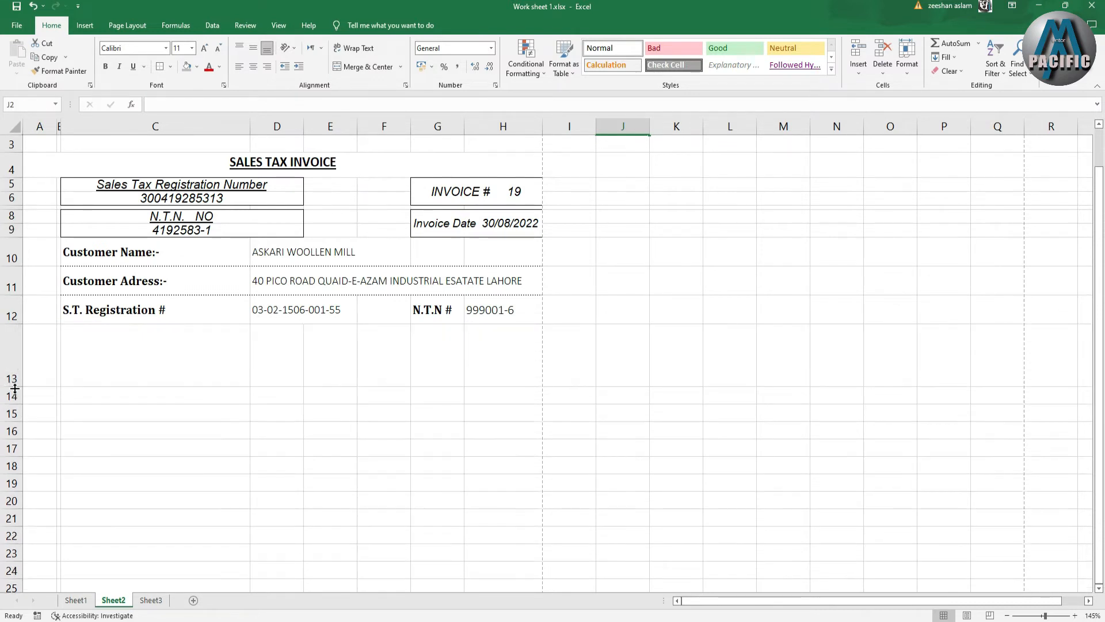
Fill header cells A13 and C13:H13 on Sheet2 with light grey.
drag(108, 349, 492, 368)
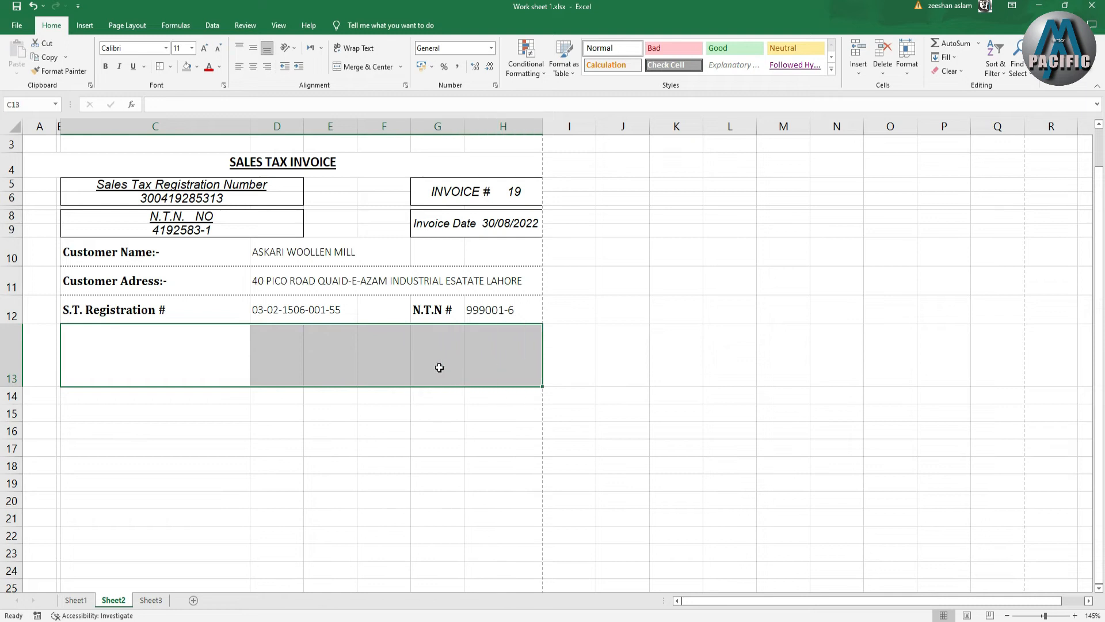
click(86, 395)
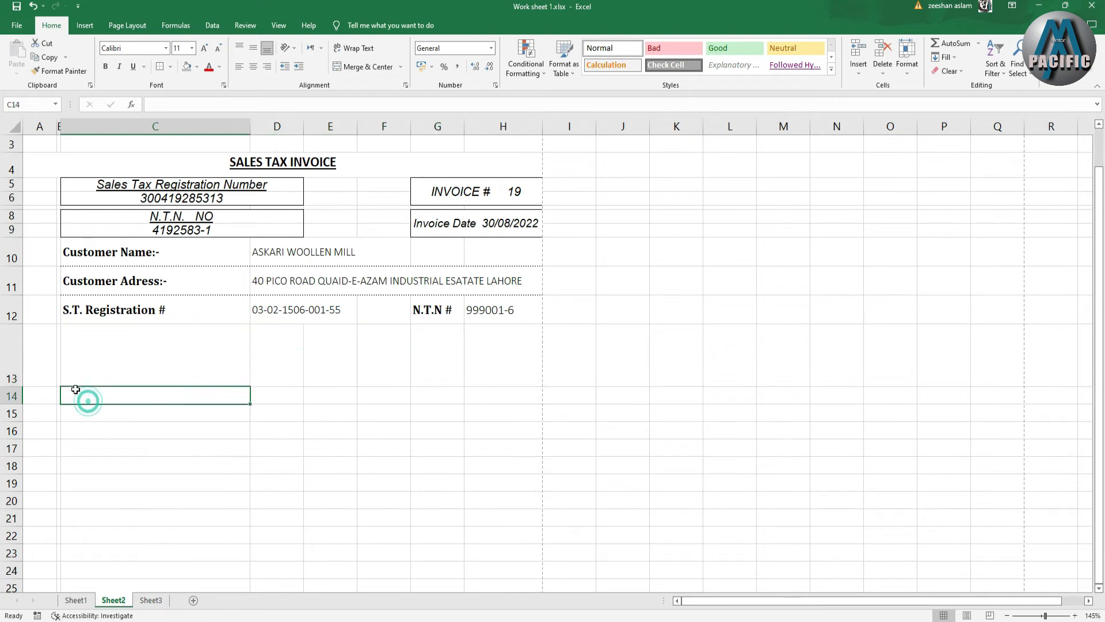
click(48, 356)
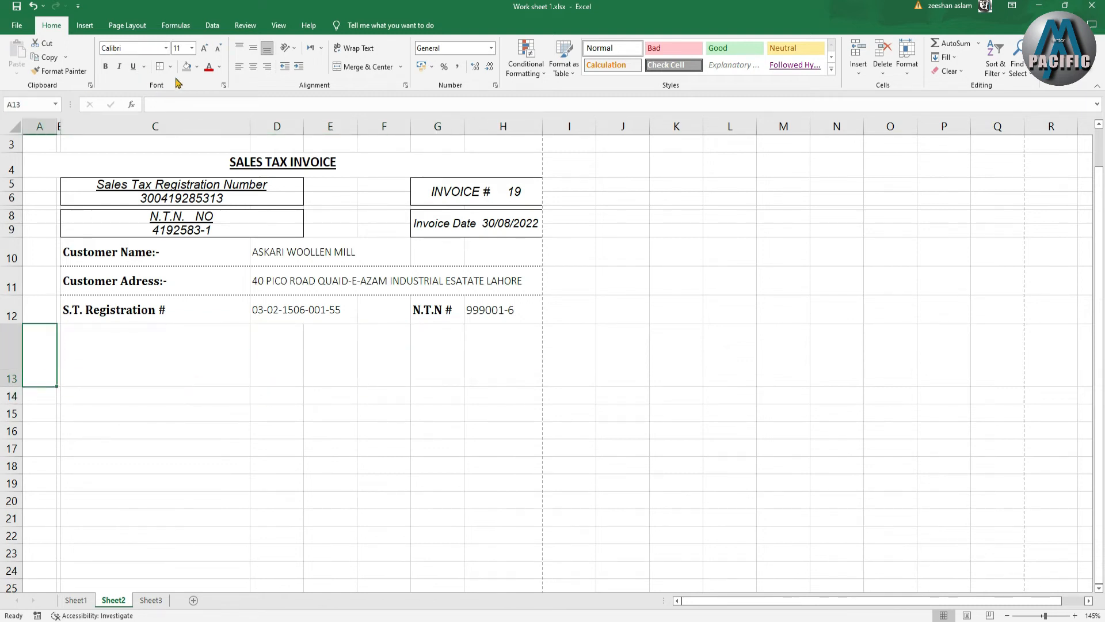
drag(104, 353, 507, 334)
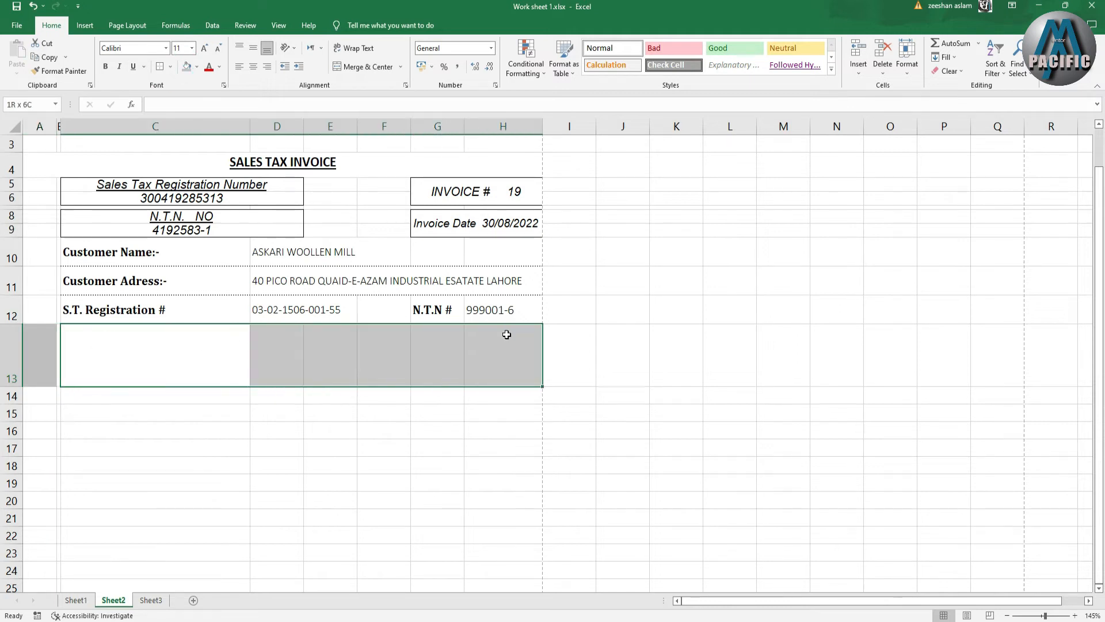
click(186, 67)
Apply dotted lines as all borders to C13:H13 and A13.
click(170, 67)
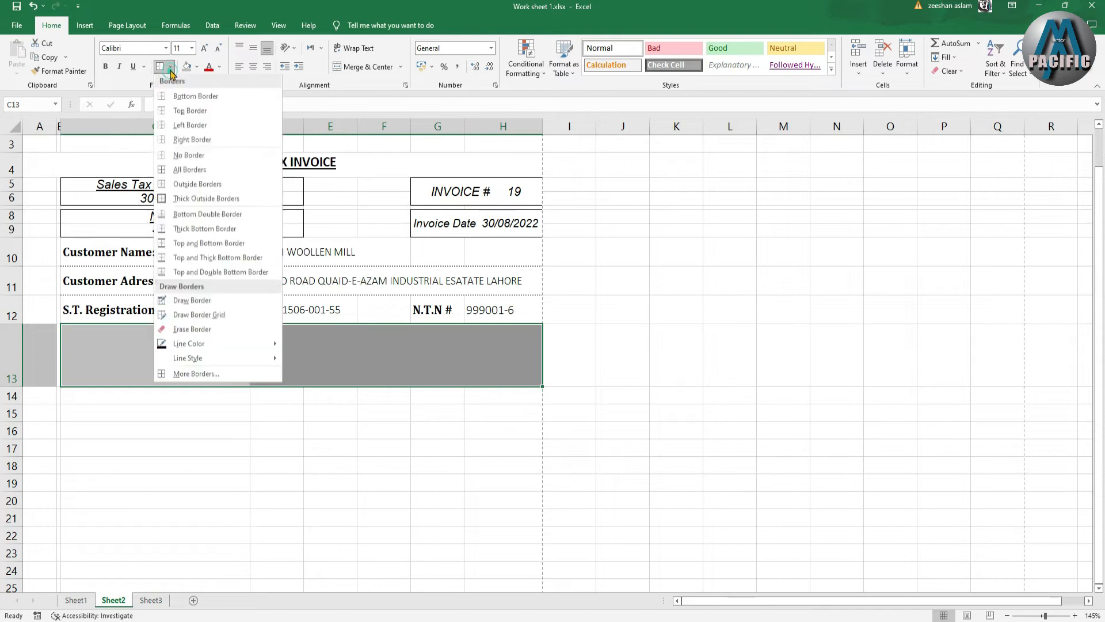
click(186, 171)
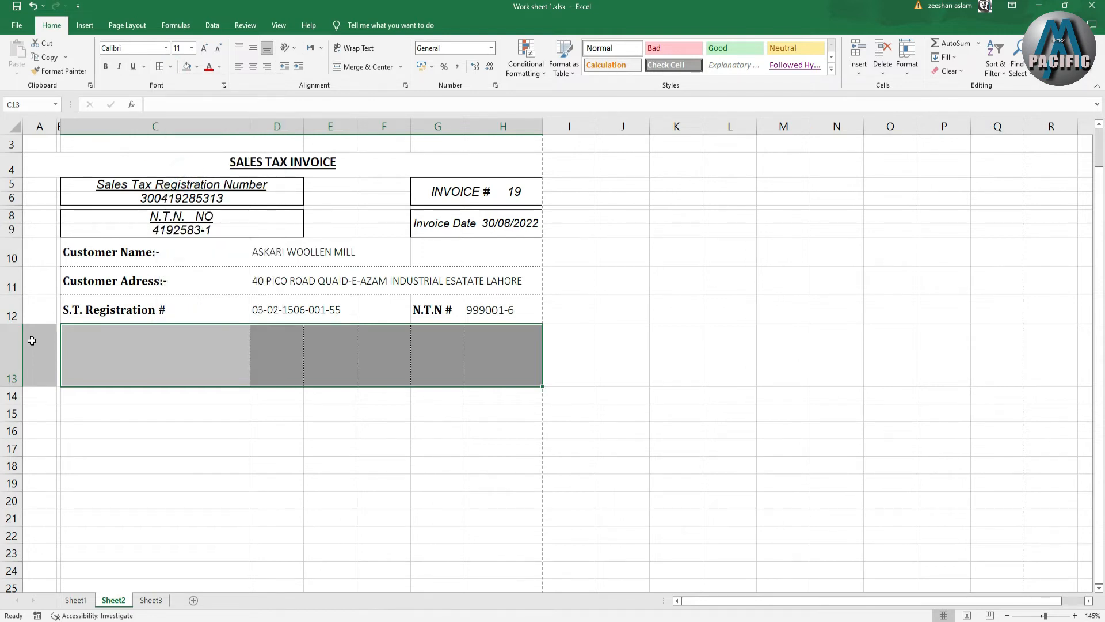
click(40, 346)
click(161, 69)
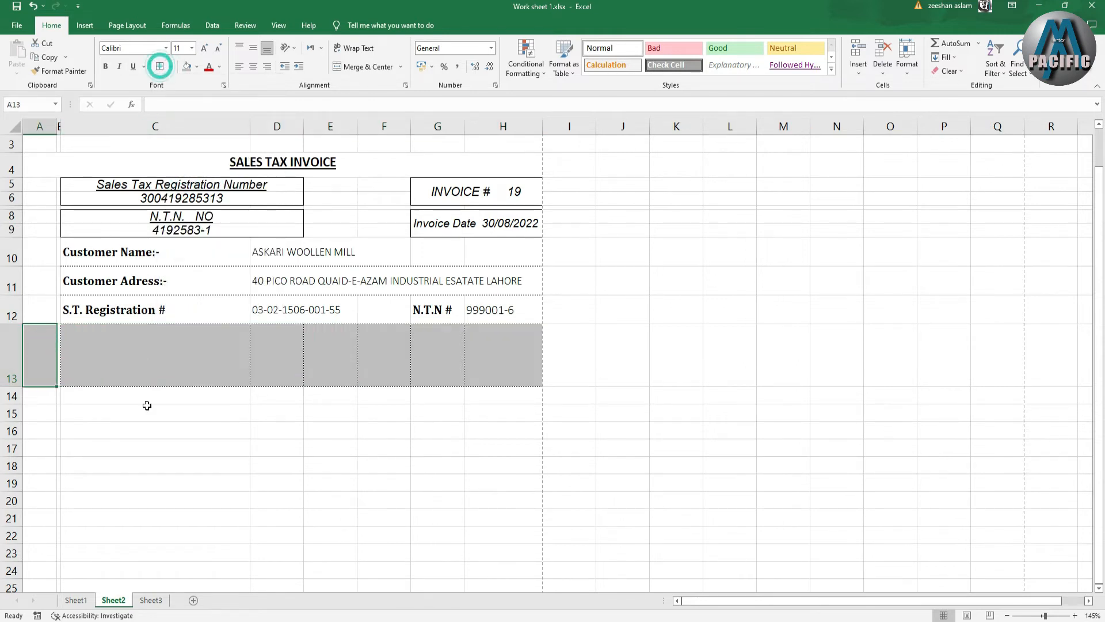
click(147, 463)
drag(88, 349, 469, 343)
click(360, 398)
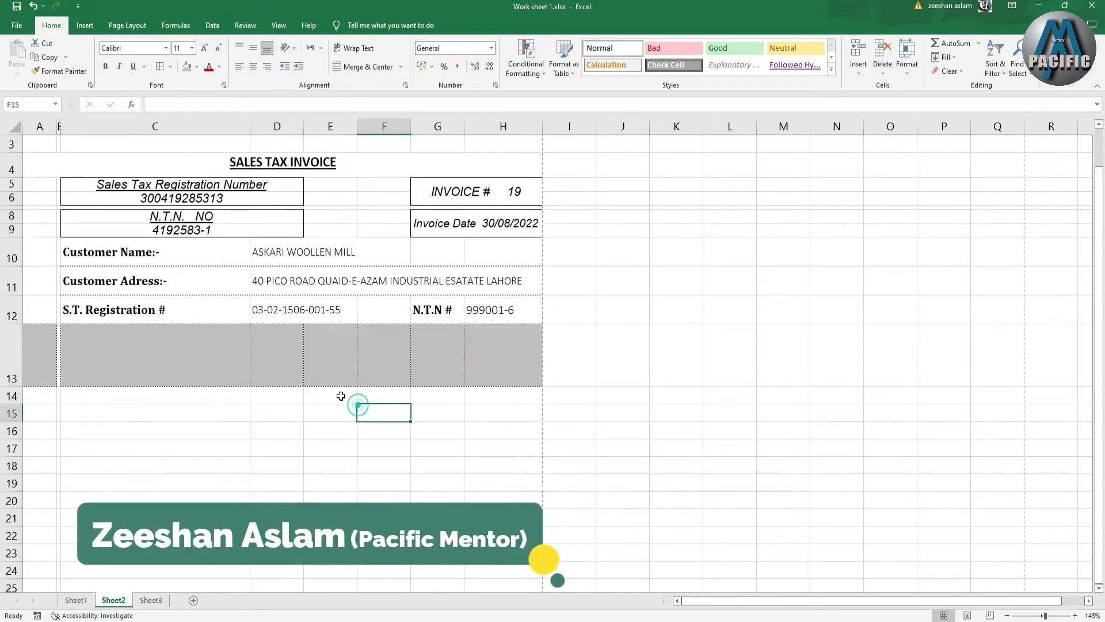
Switch the border line style to thin solid and apply all borders to header cells C13:H13 and A13.
drag(175, 357, 509, 350)
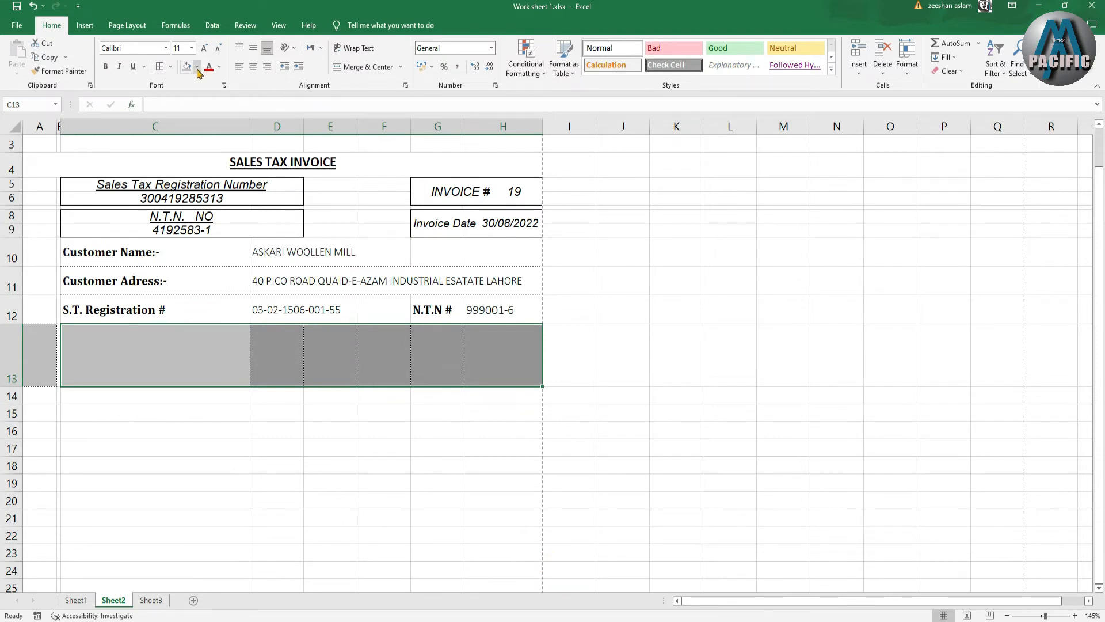
click(171, 67)
mouse_move(221, 361)
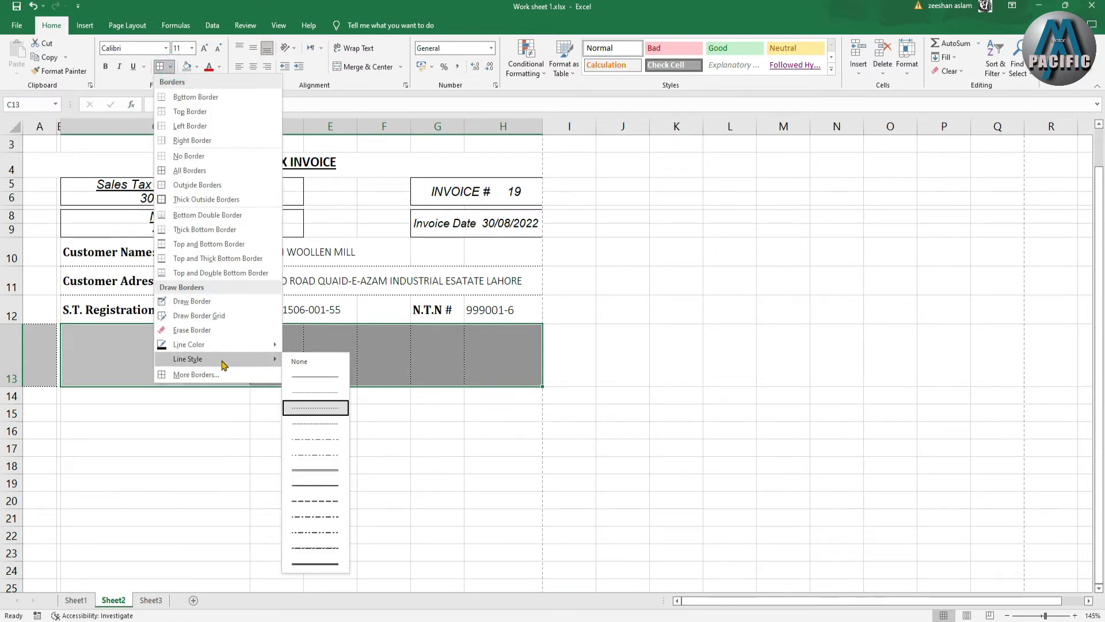
click(316, 378)
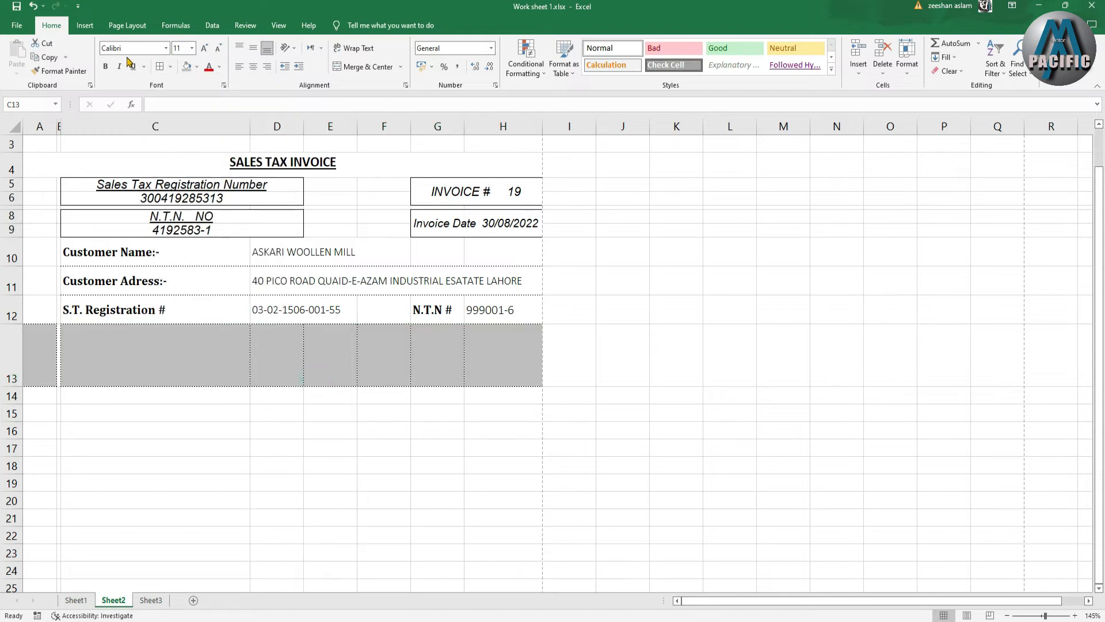
click(160, 67)
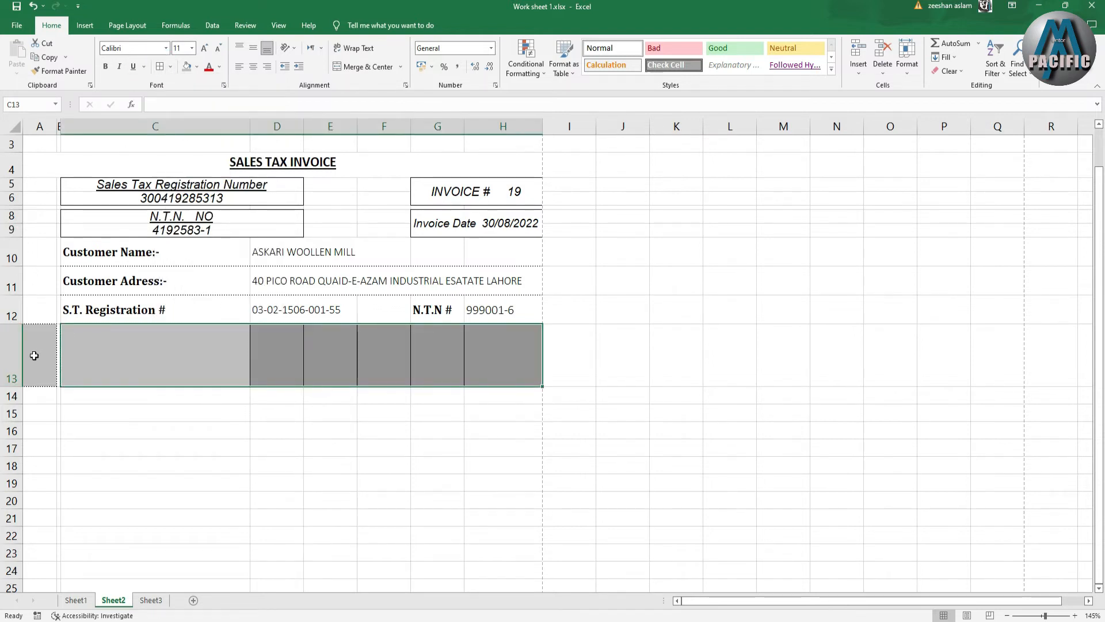
click(36, 349)
drag(109, 360, 459, 355)
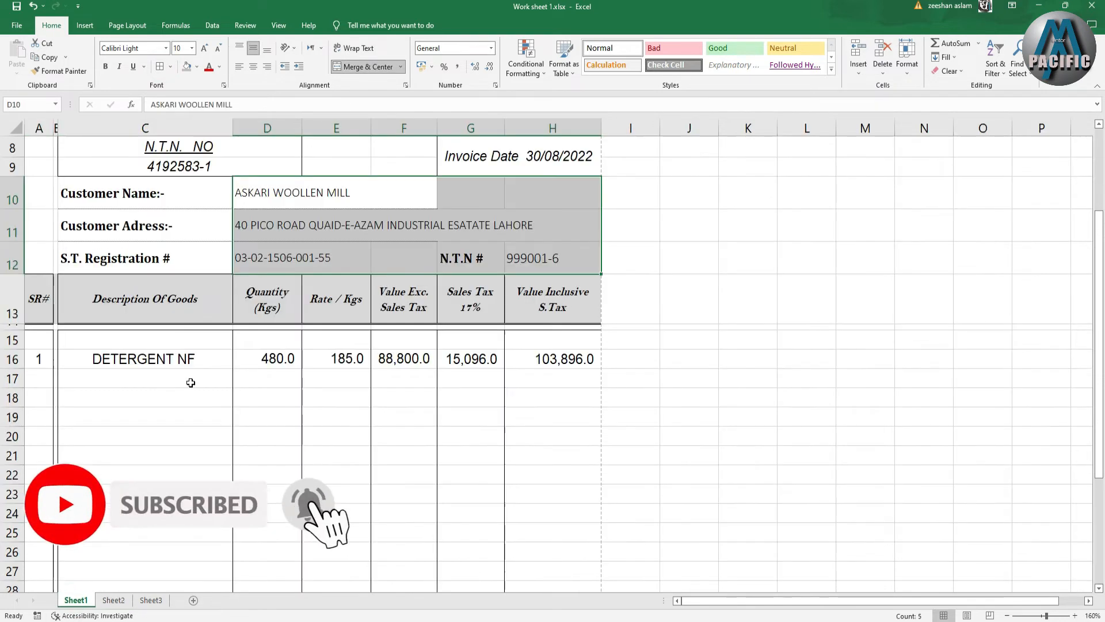
Examine the goods table header row and the double line beneath it on Sheet1, and return to Sheet2.
scroll(190, 382, up, 6)
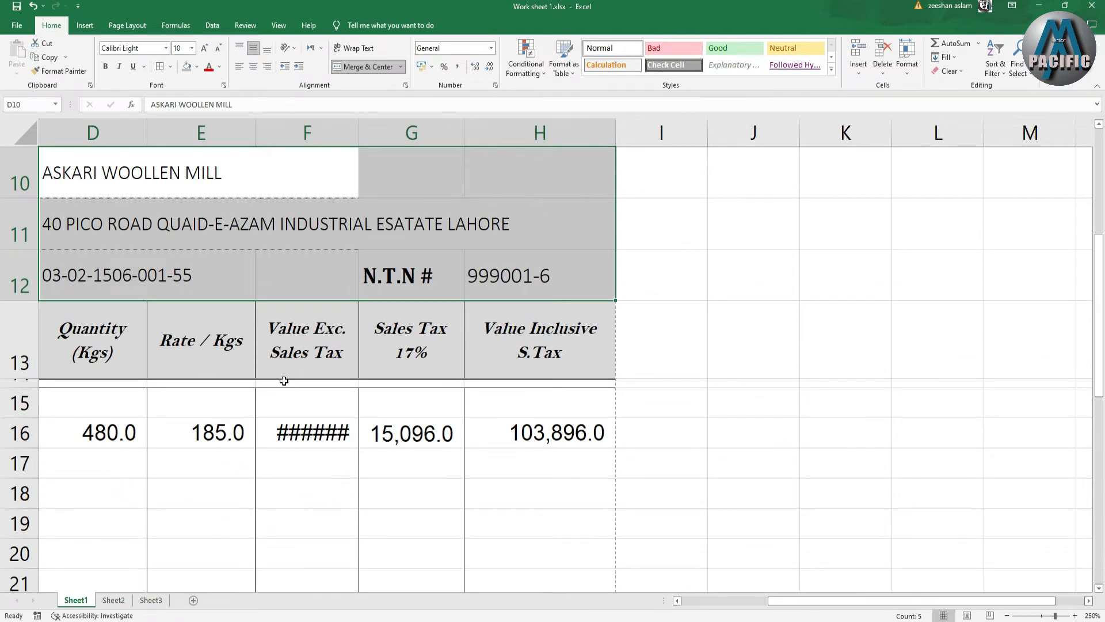
scroll(281, 384, down, 6)
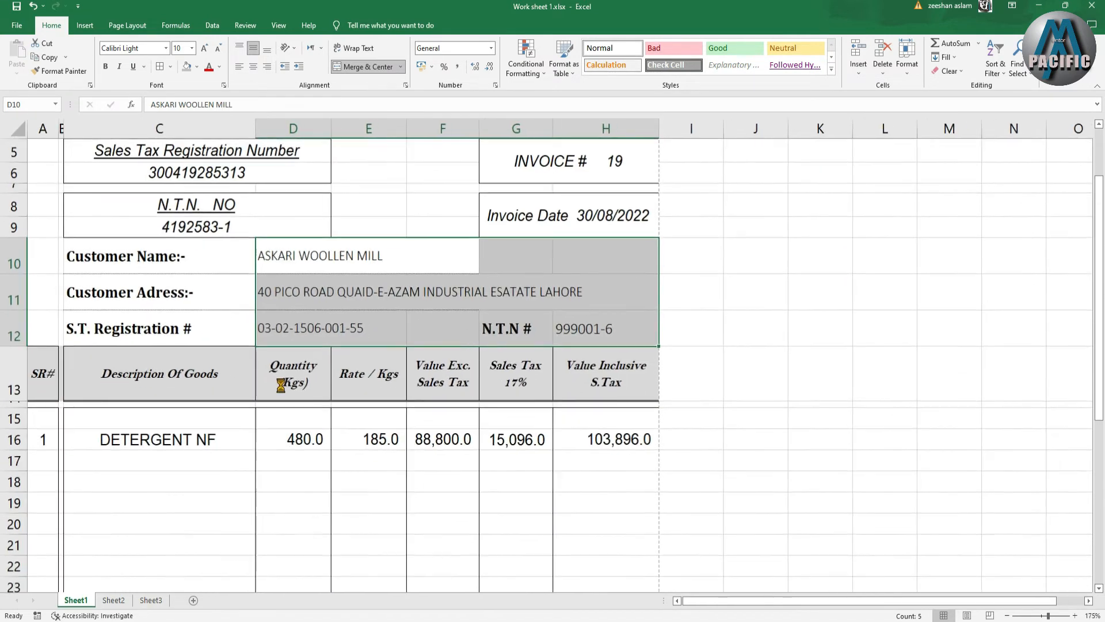
click(102, 602)
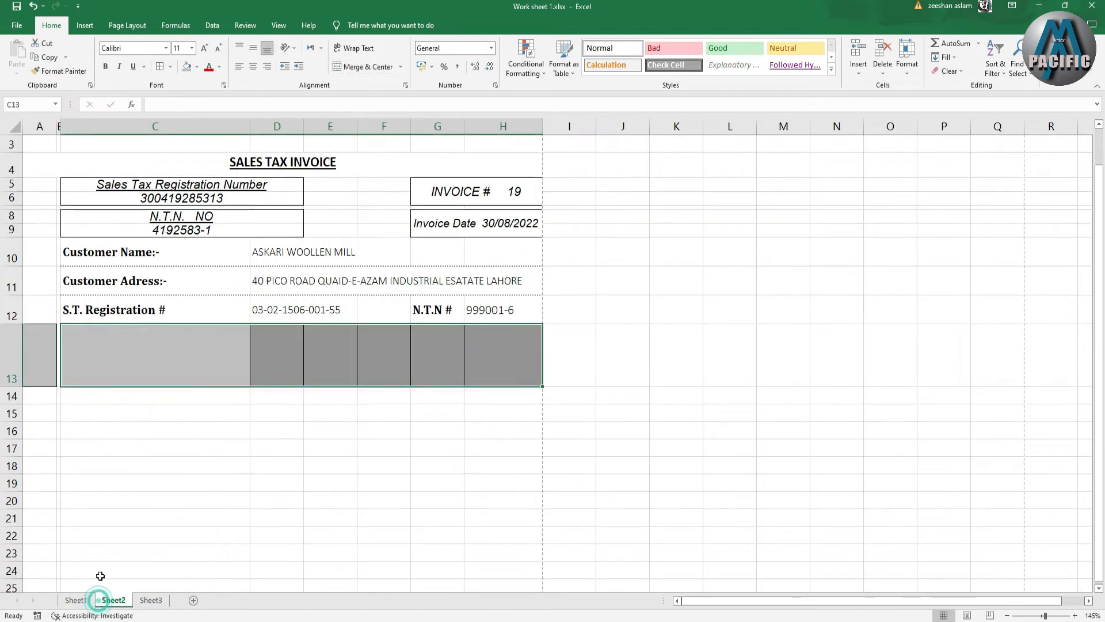
Apply a bottom double border to header cells C13:H13 and A13, and shrink row 14 to a thin spacer row.
click(171, 67)
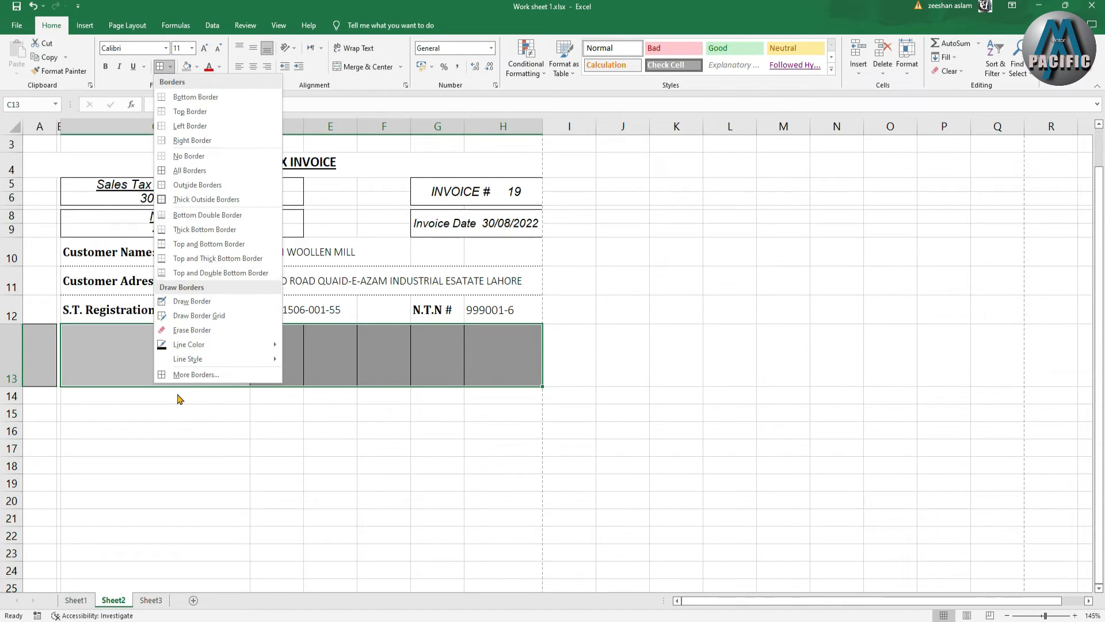
click(190, 215)
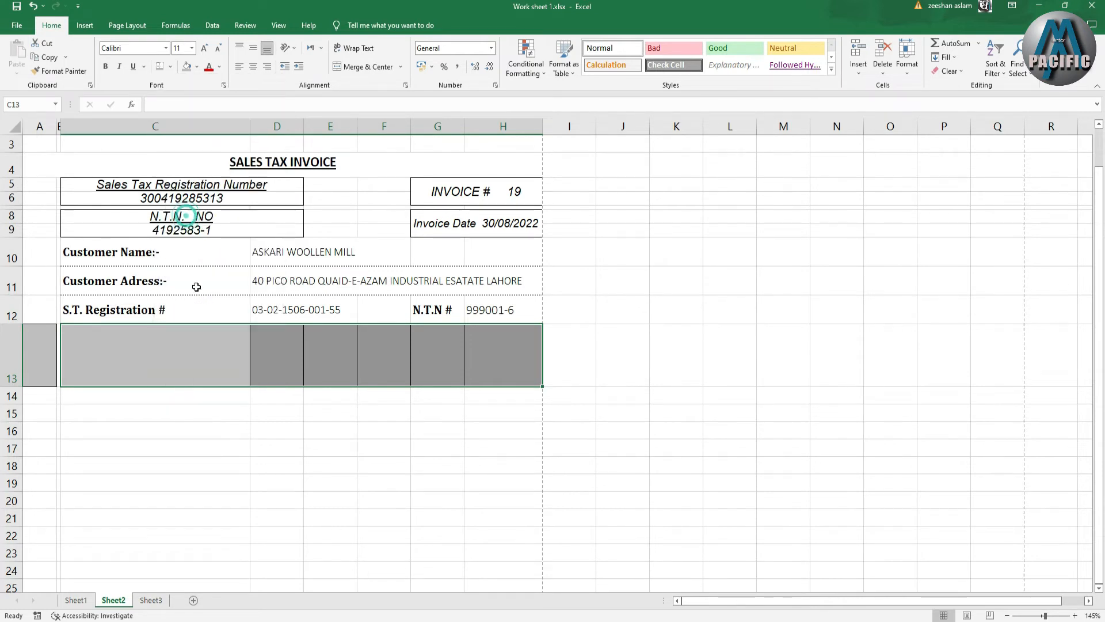
drag(149, 365, 444, 366)
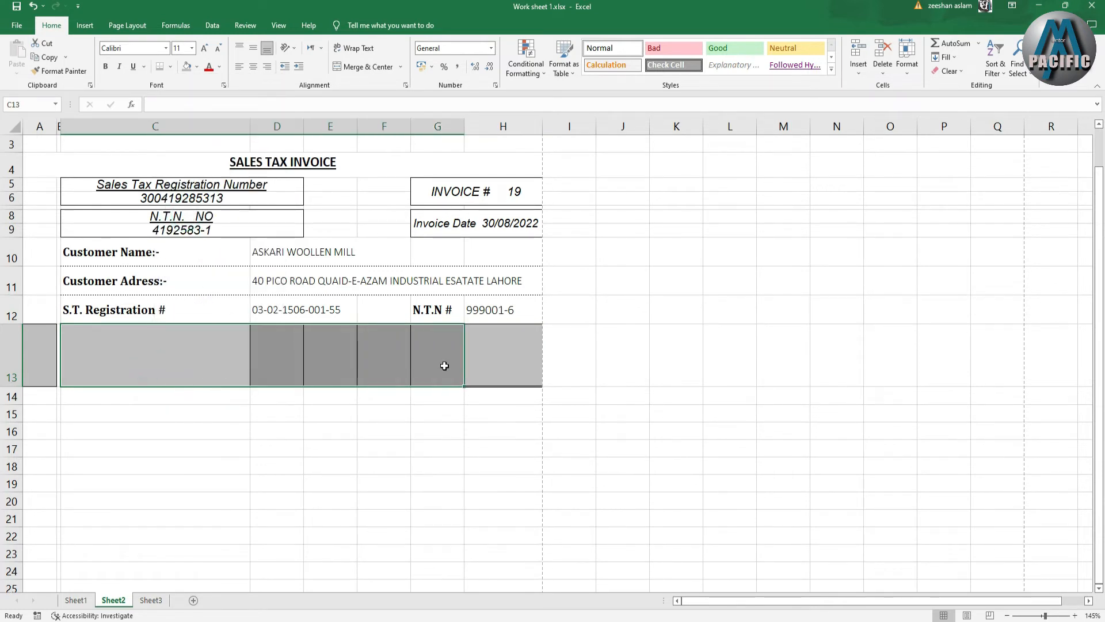
click(43, 366)
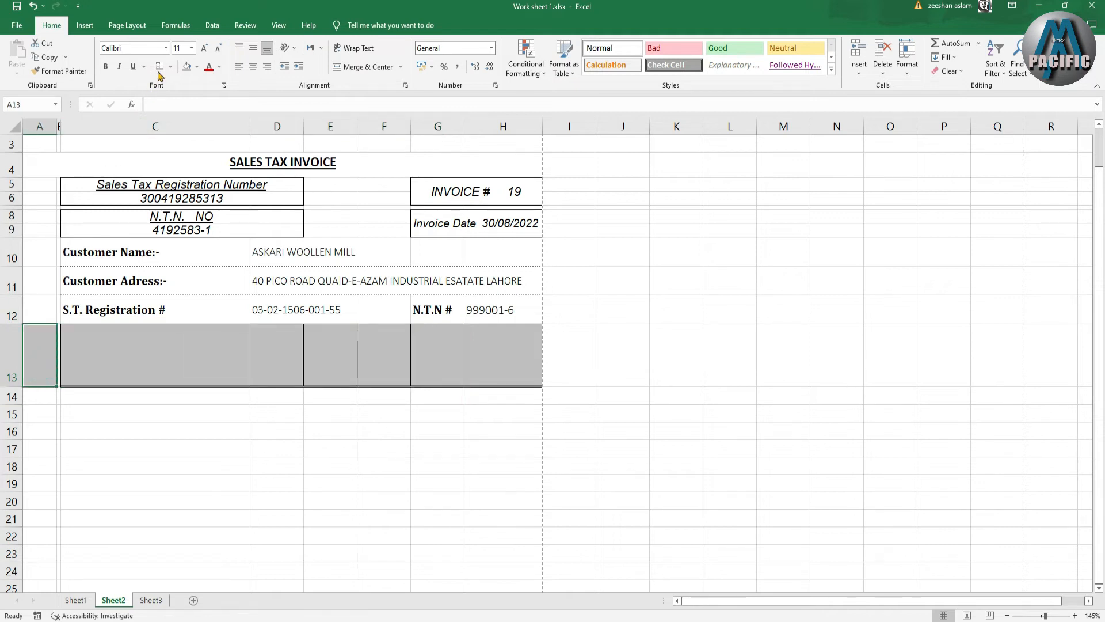
click(124, 447)
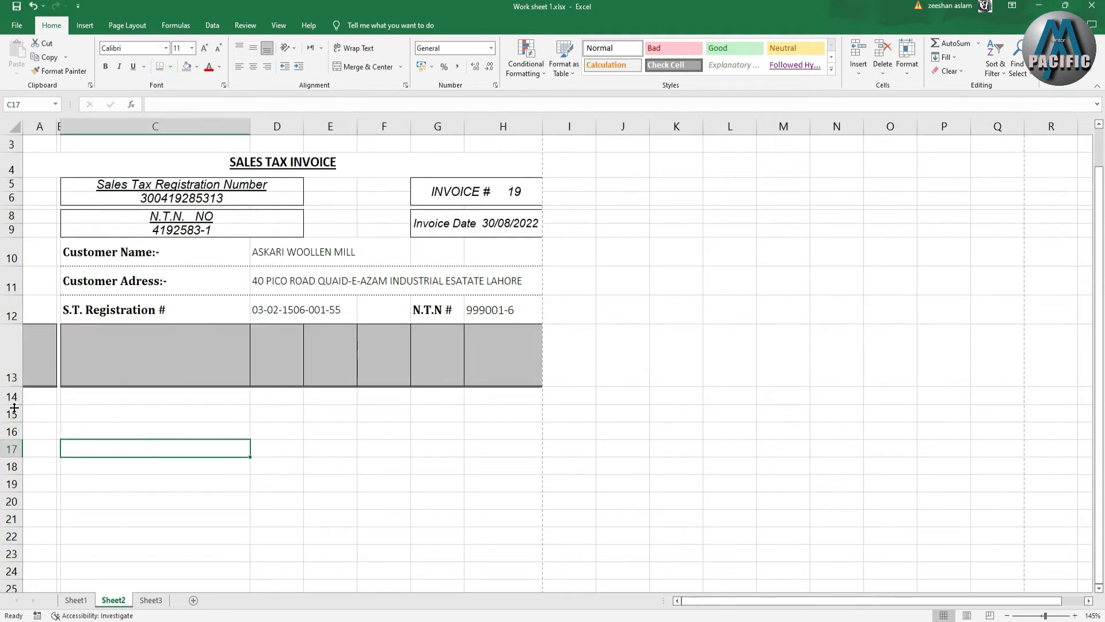
drag(14, 405, 15, 391)
Draw a thin border around rows 15 to 27 of each goods table column, A and C through H, and leave border drawing.
scroll(96, 463, down, 2)
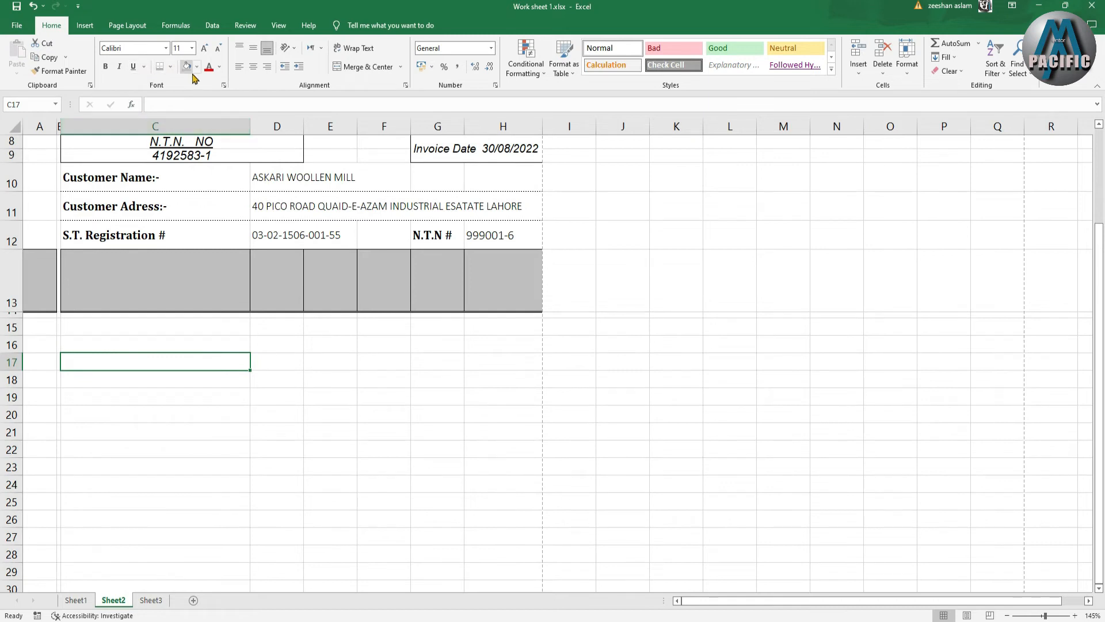
click(170, 67)
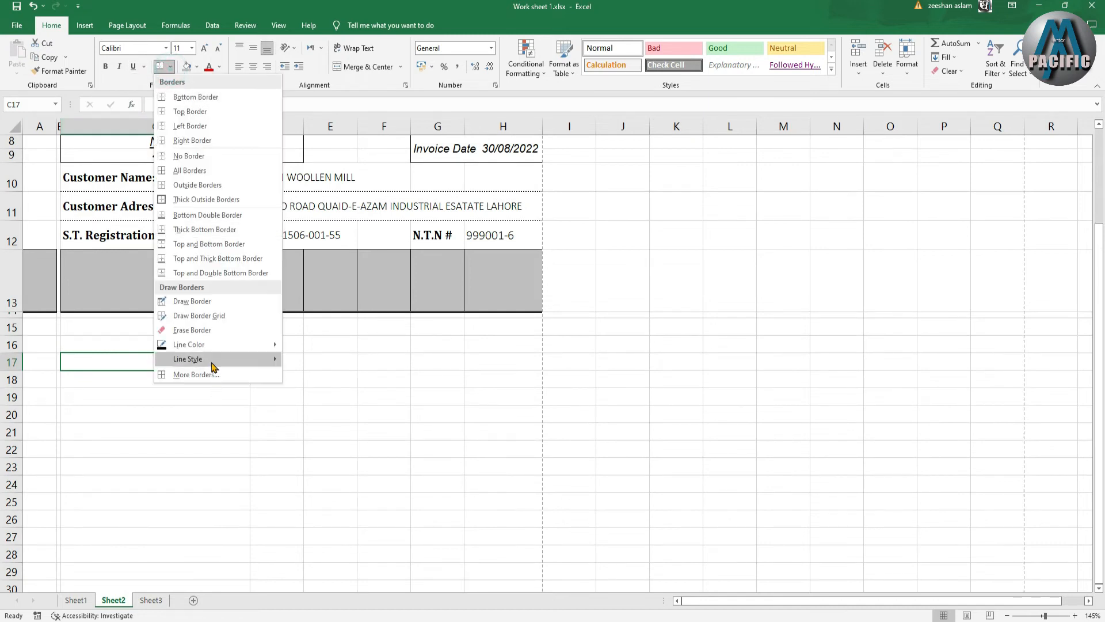
click(190, 301)
drag(40, 329, 24, 532)
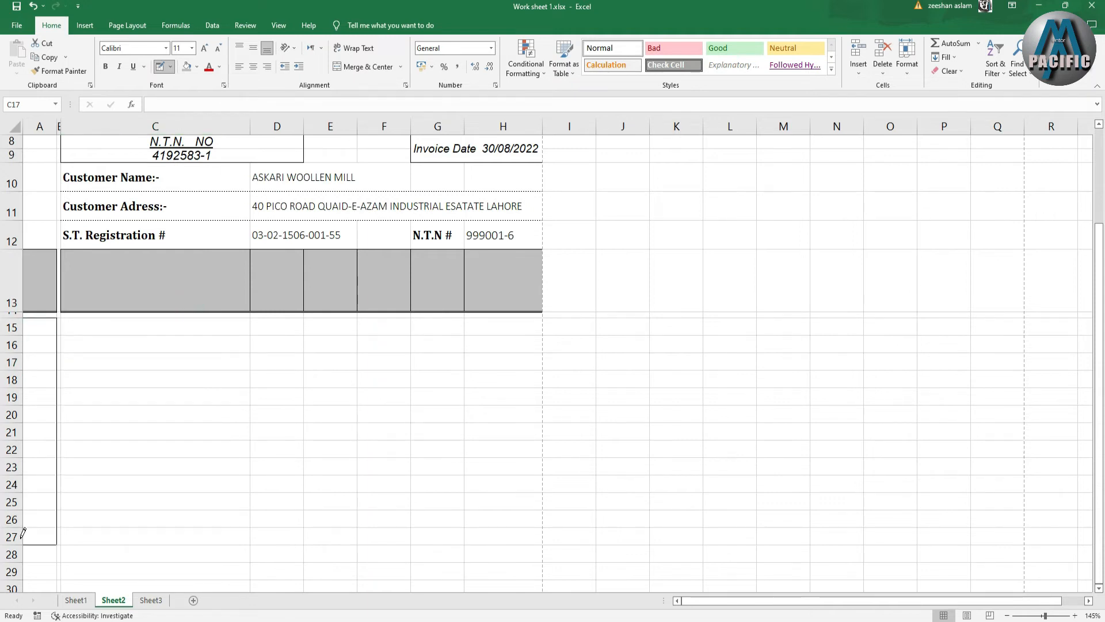
drag(107, 323, 104, 529)
drag(278, 322, 267, 526)
mouse_move(334, 321)
mouse_down()
mouse_move(322, 542)
mouse_move(323, 532)
mouse_up()
drag(372, 324, 364, 511)
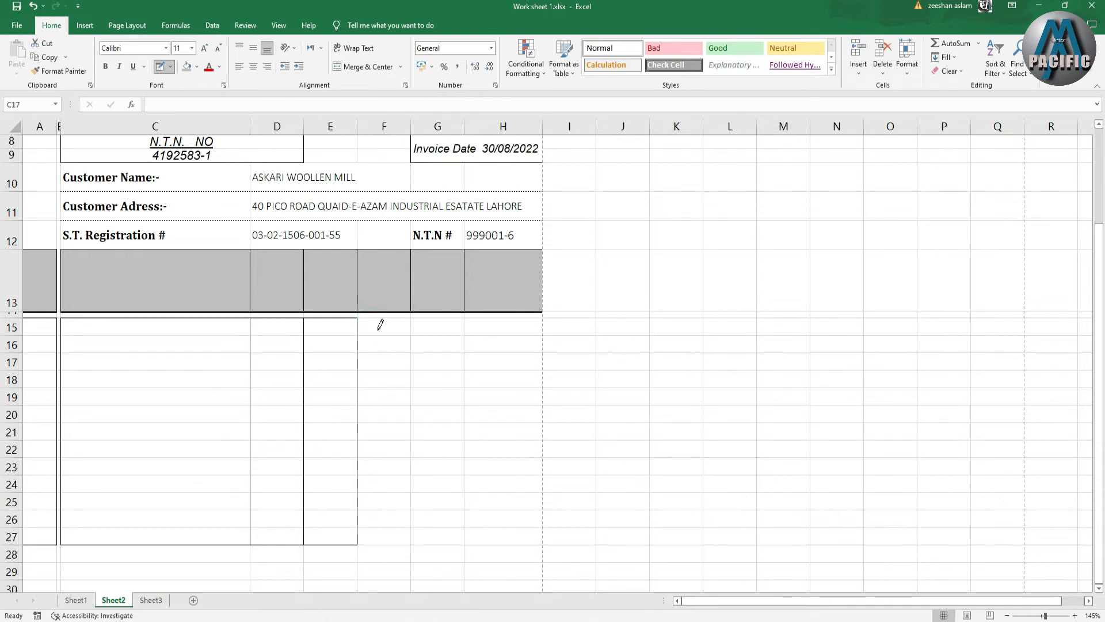
drag(380, 322, 379, 520)
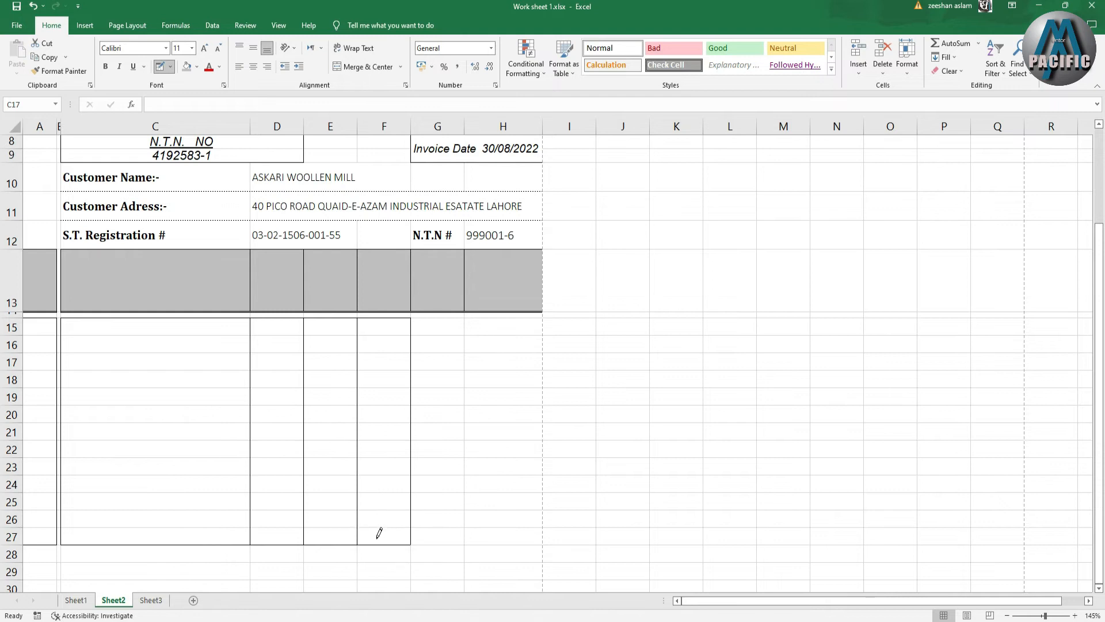
drag(428, 321, 438, 541)
key(ctrl+z)
drag(451, 318, 436, 544)
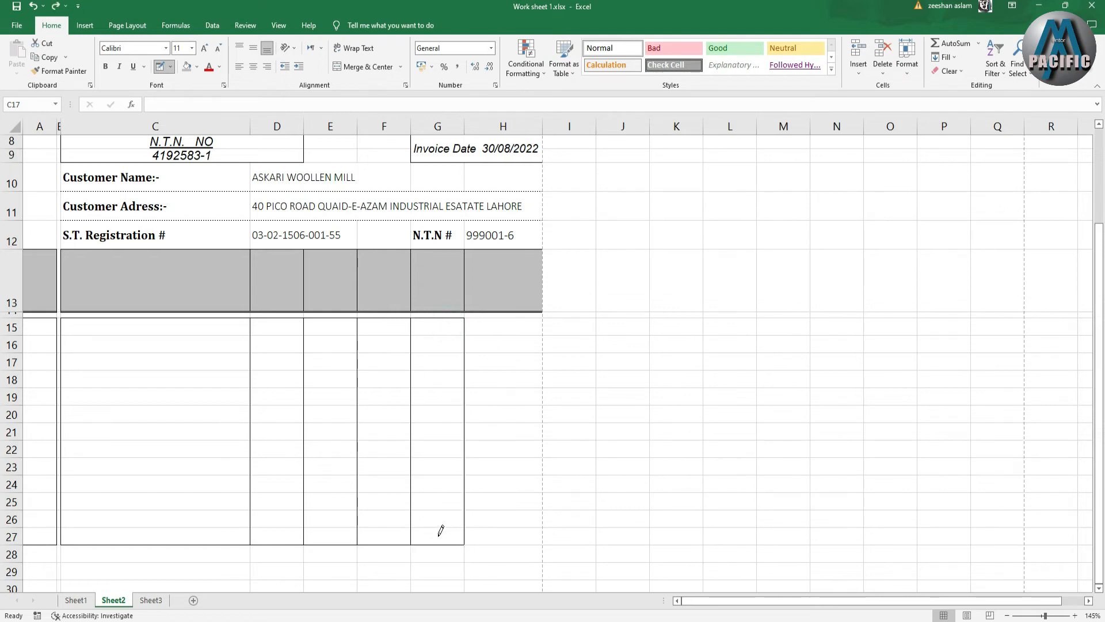
mouse_move(494, 324)
mouse_down()
mouse_move(493, 462)
mouse_move(465, 535)
mouse_up()
scroll(345, 490, down, 2)
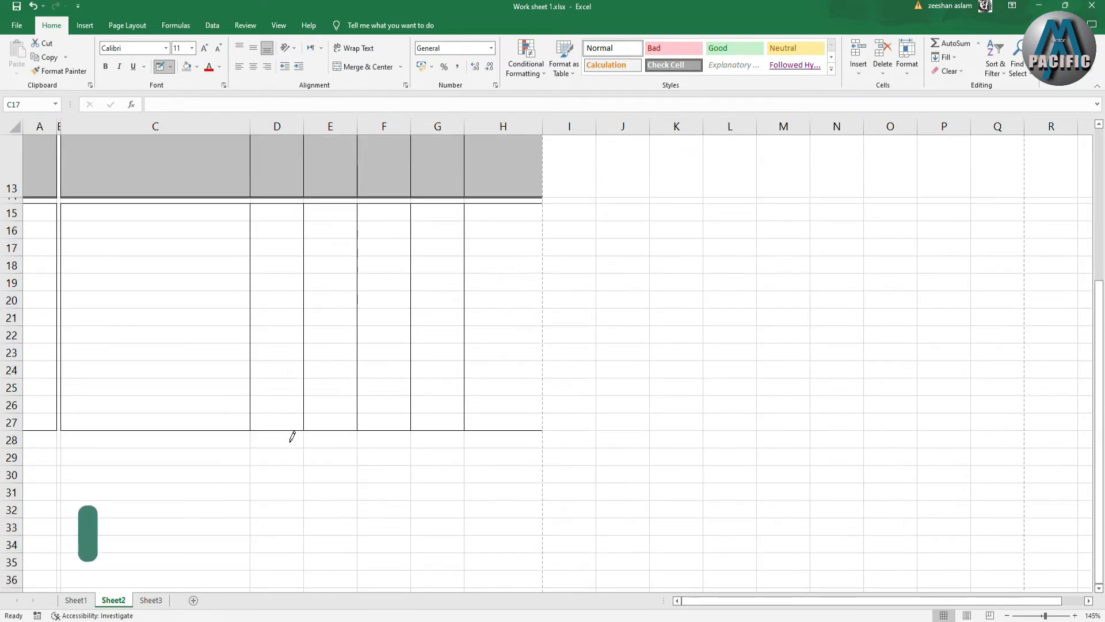
scroll(153, 446, up, 1)
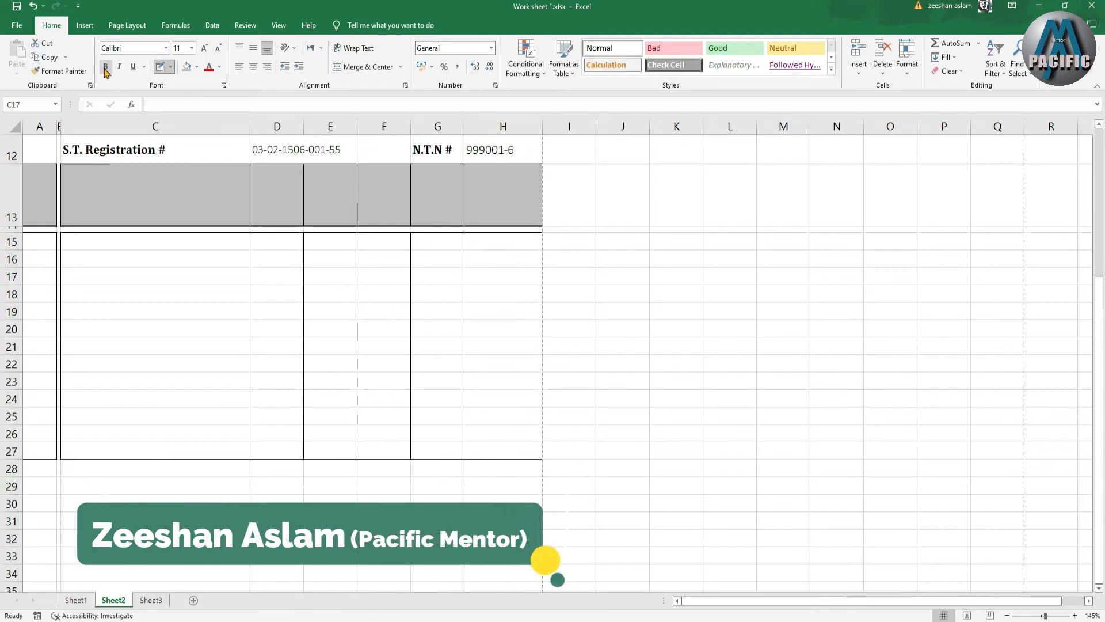
key(Escape)
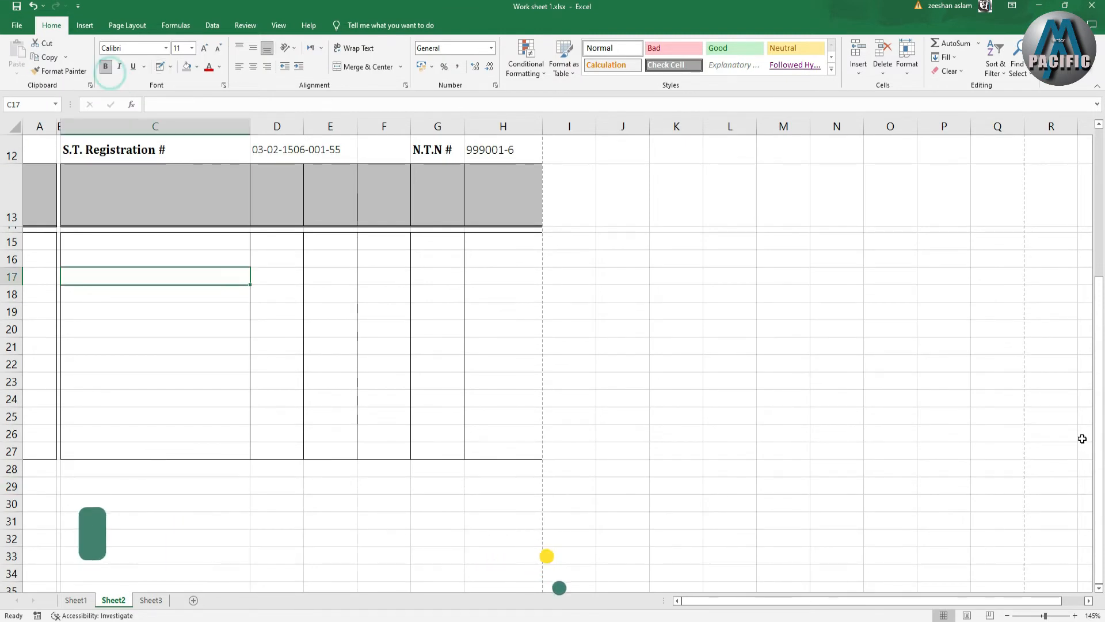
Shrink row 28 to a thin spacer row beneath the goods table body.
click(617, 352)
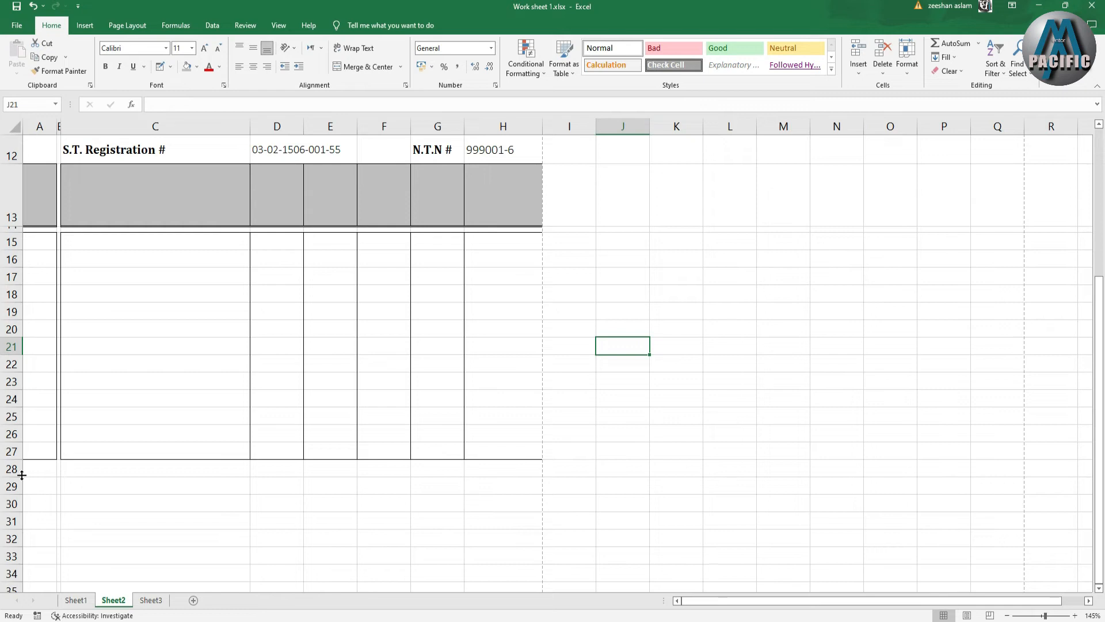
drag(17, 480, 22, 468)
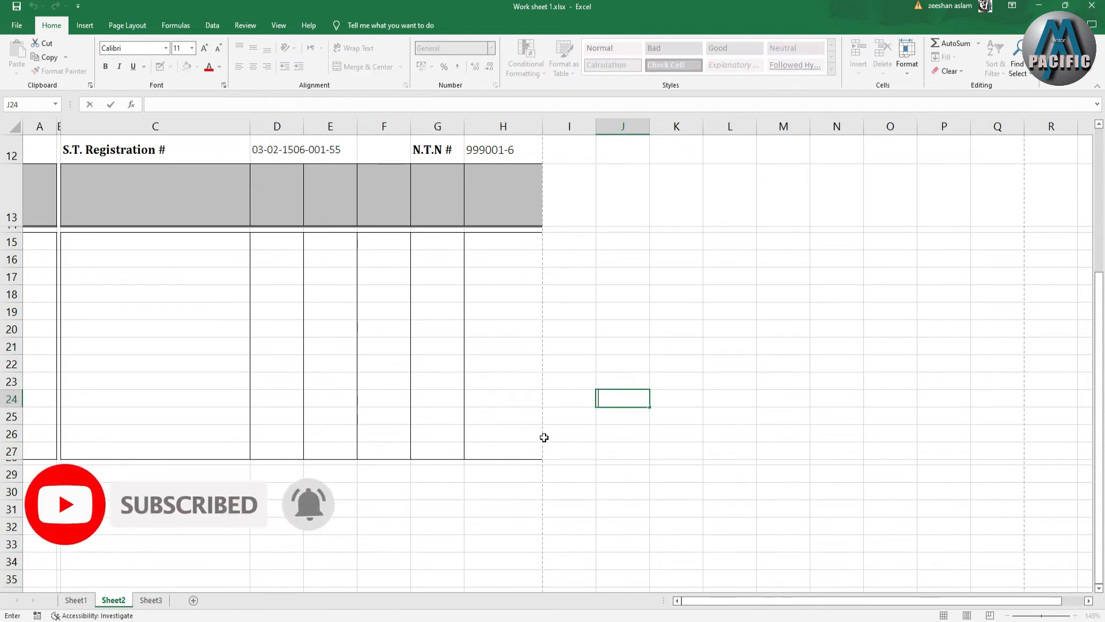
click(582, 418)
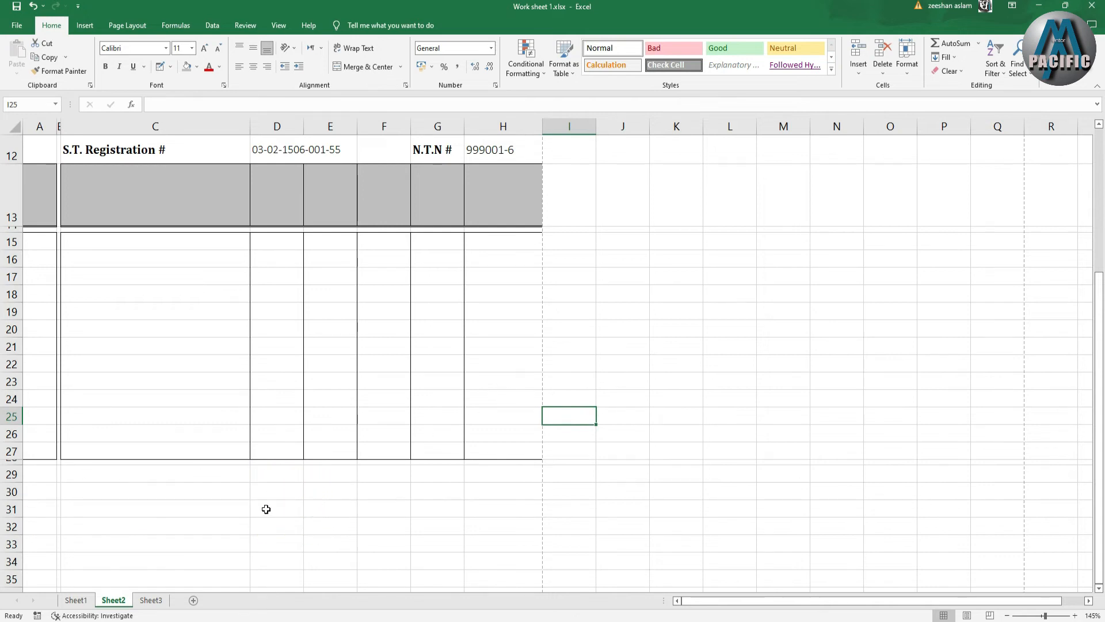
Make row 29 taller and merge and center cells A29:E29.
drag(8, 485, 338, 483)
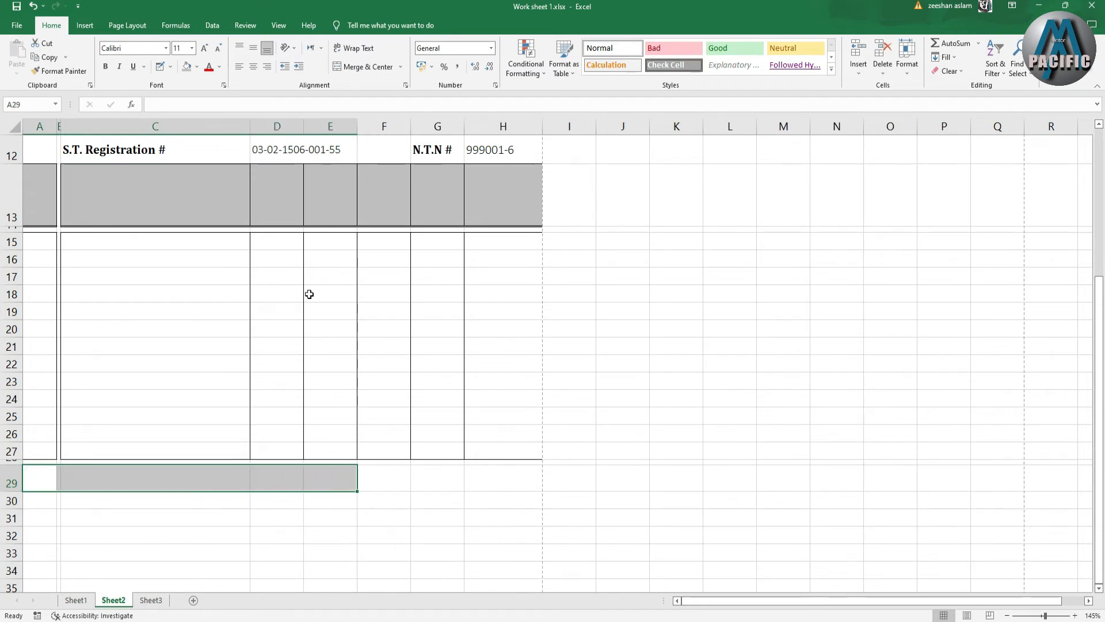
click(363, 67)
click(260, 534)
Fill row cells A29:H29 with grey and give them all borders plus a thick outside border.
drag(223, 481, 466, 484)
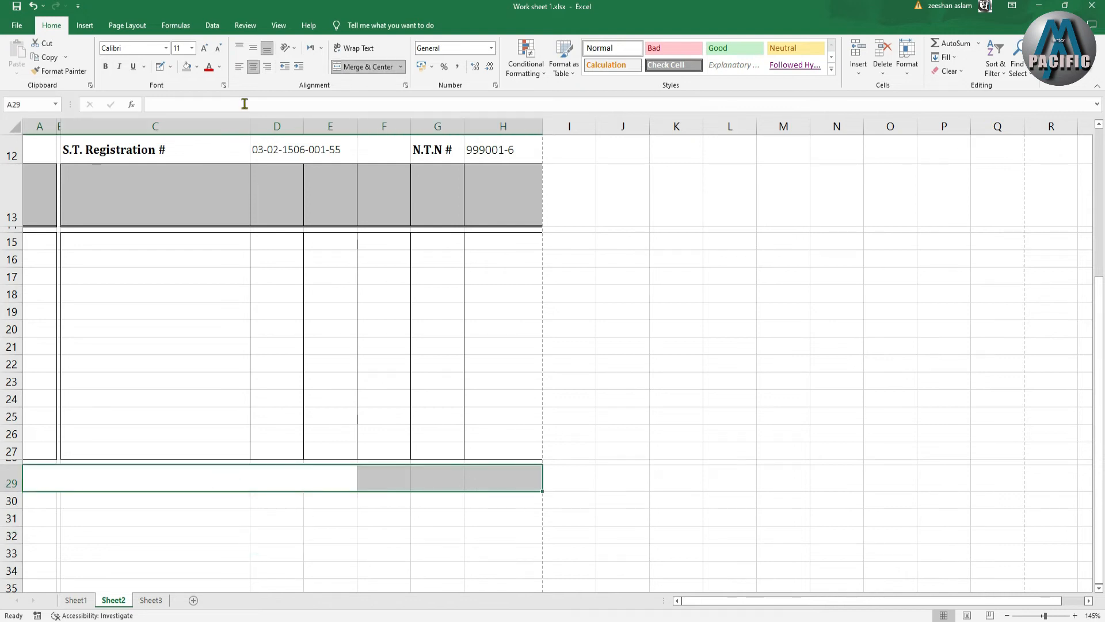
click(187, 67)
click(171, 67)
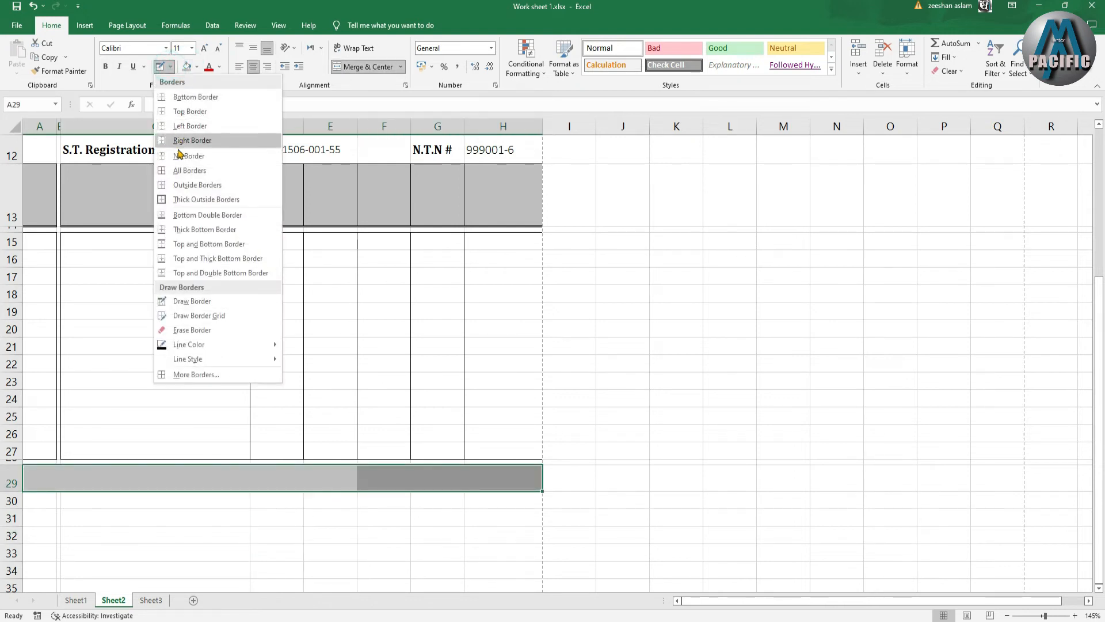
click(179, 169)
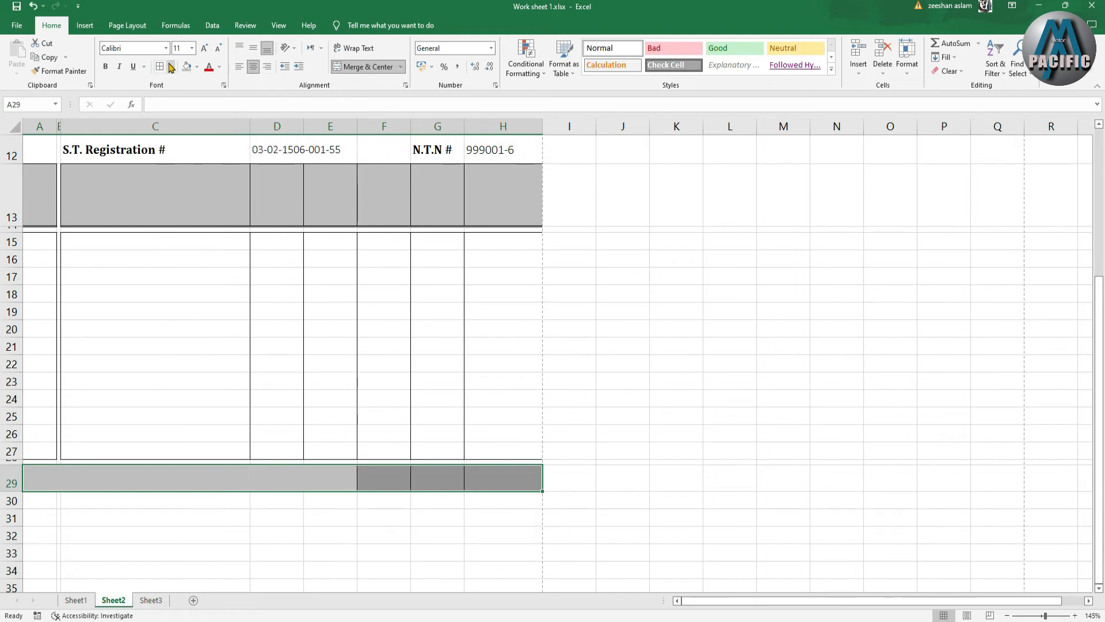
click(171, 67)
click(183, 199)
Copy the goods table header labels in C13:H13 from Sheet1 and paste them into C13:H13 on Sheet2.
scroll(257, 523, up, 1)
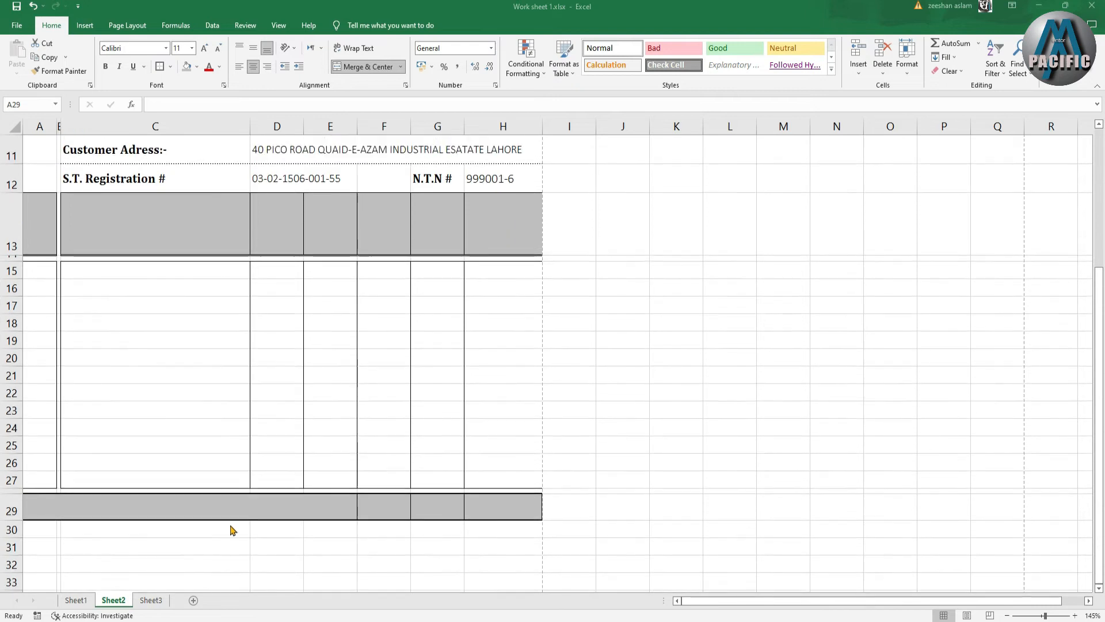
scroll(222, 538, up, 4)
scroll(224, 541, down, 3)
scroll(223, 542, down, 2)
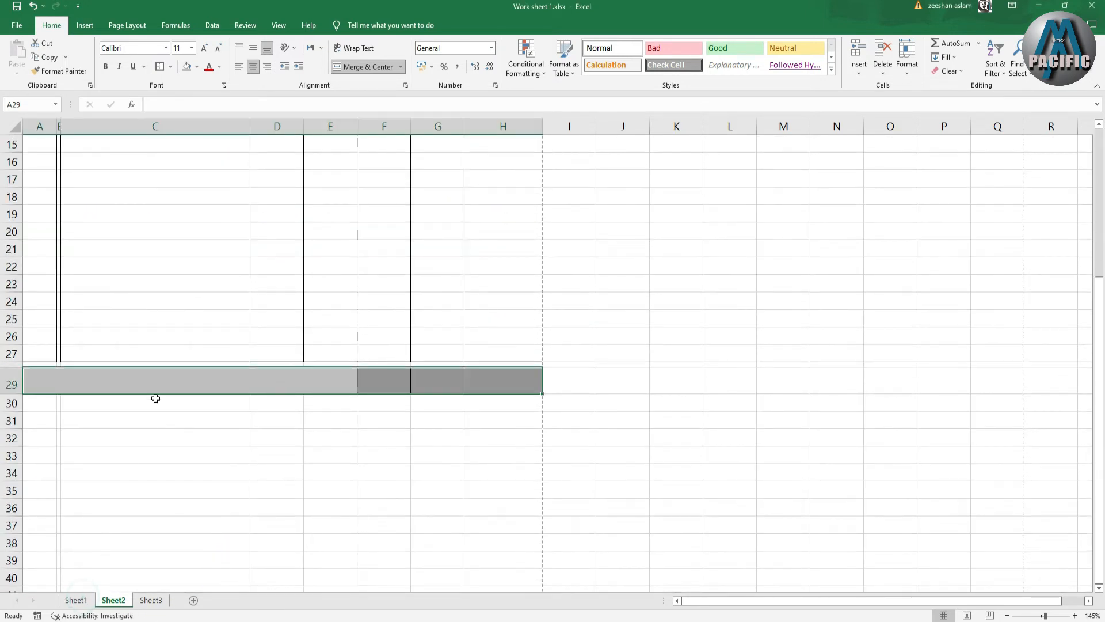
scroll(171, 380, up, 4)
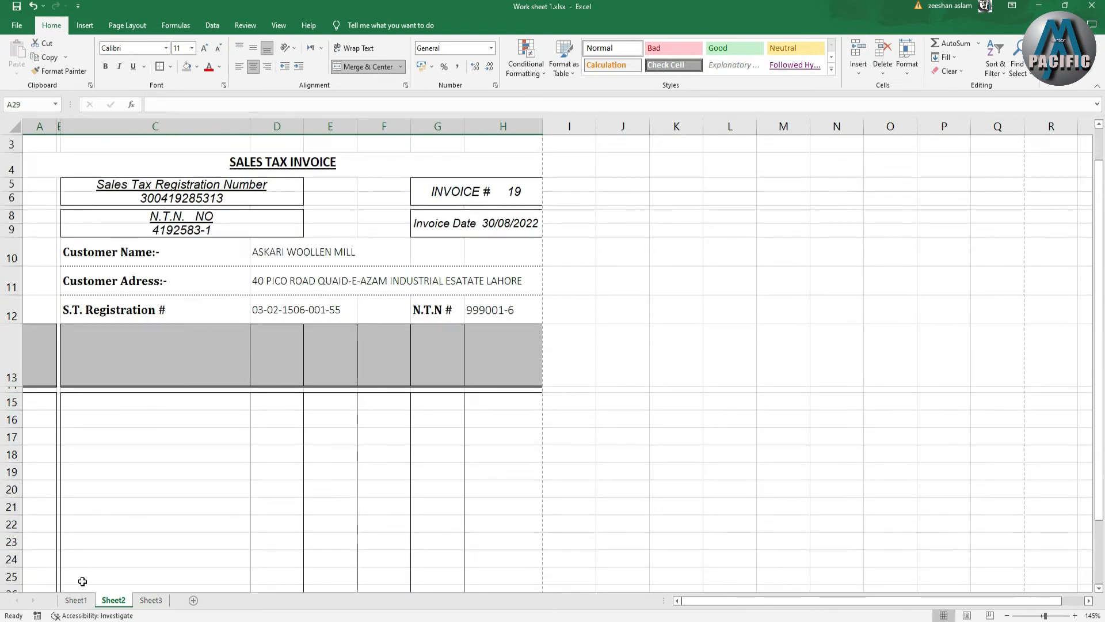
click(76, 601)
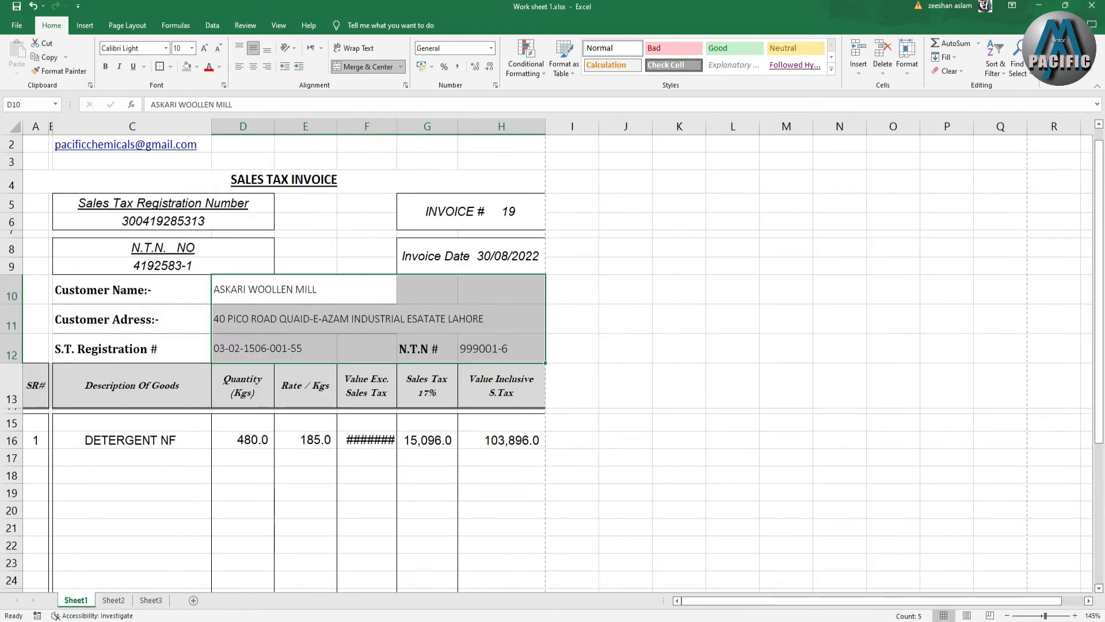
right_click(329, 621)
click(322, 608)
drag(77, 386, 475, 400)
key(ctrl+c)
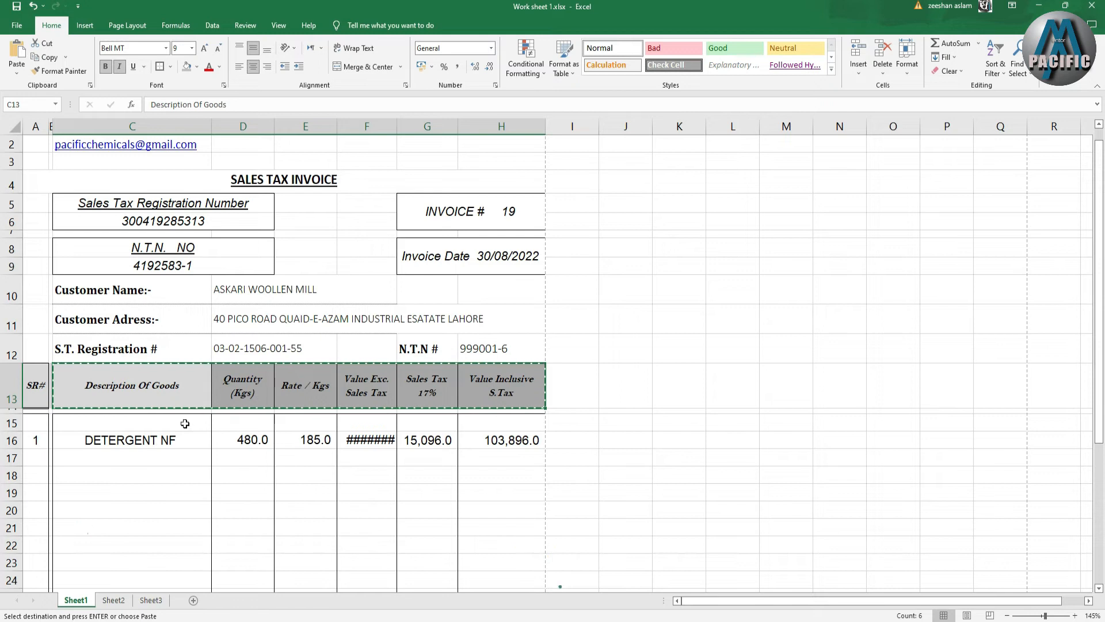
click(114, 600)
click(161, 357)
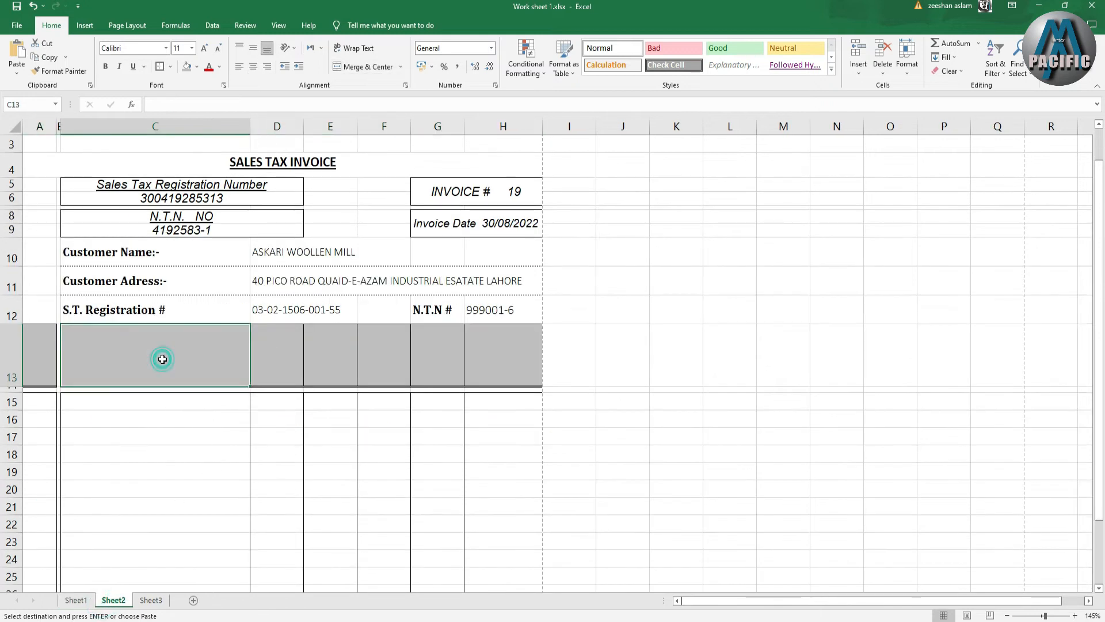
key(ctrl+v)
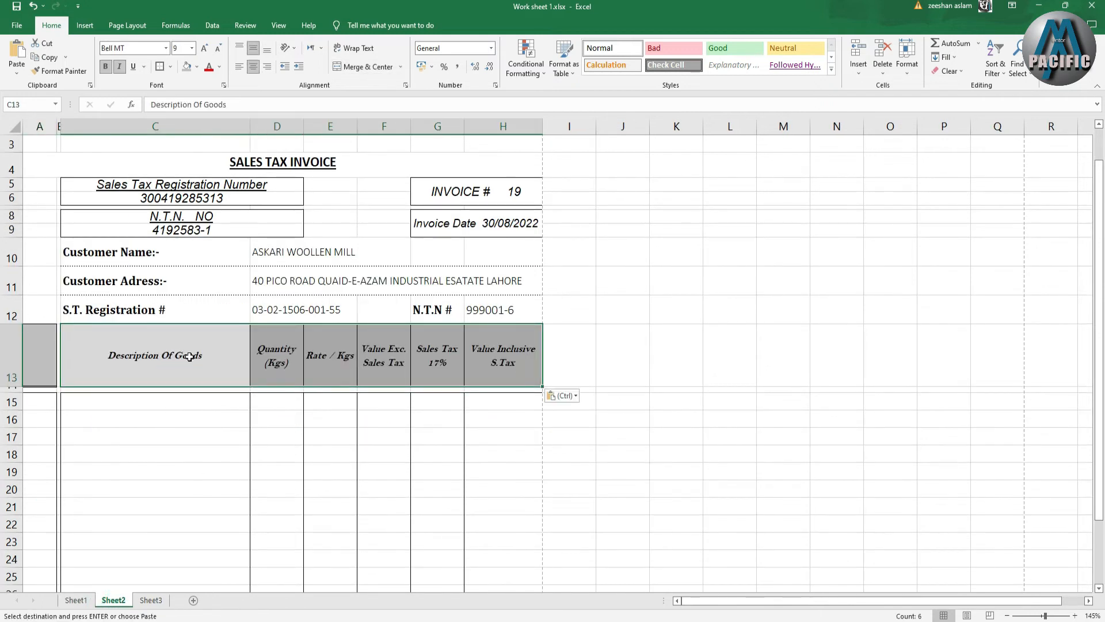
Turn off text wrapping for the Quantity (Kgs) header and the other header labels in D13:H13.
click(290, 373)
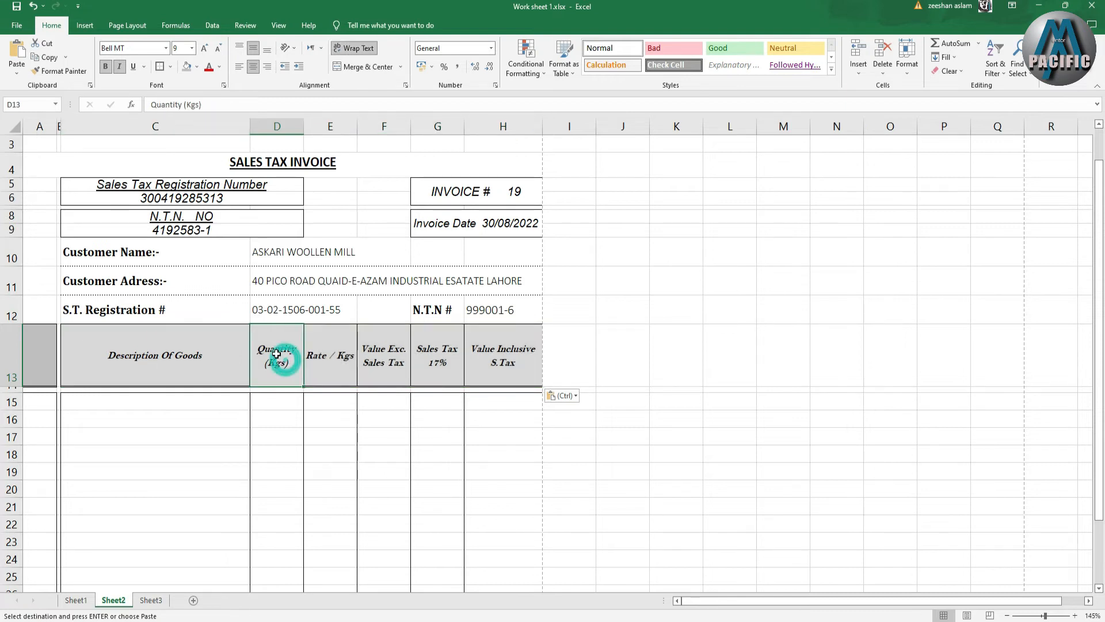
click(363, 56)
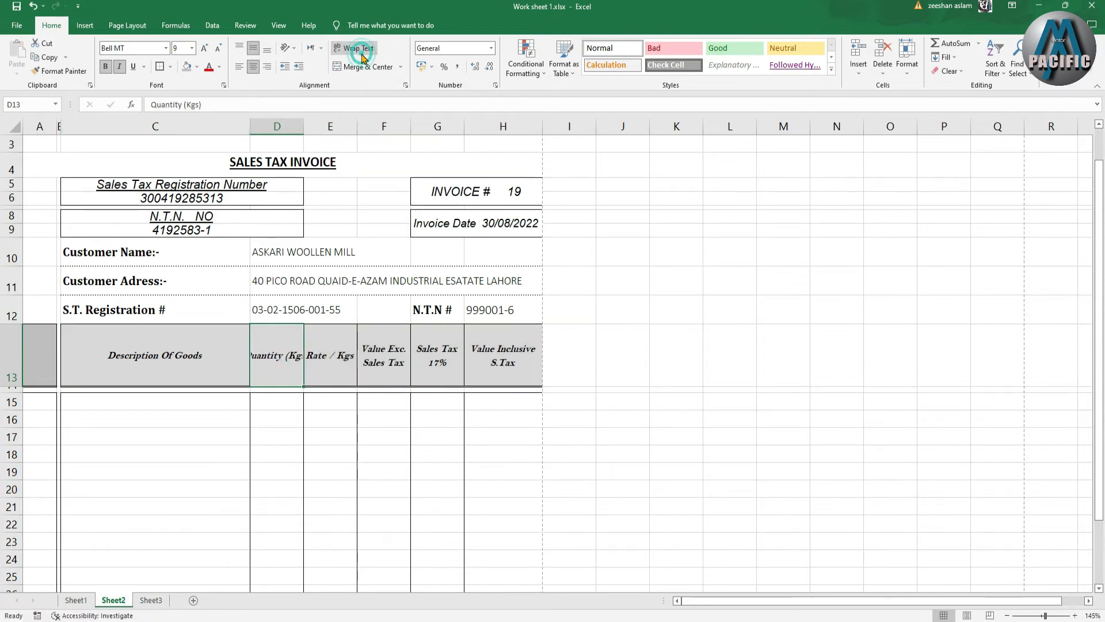
click(276, 459)
click(276, 363)
drag(306, 361, 504, 355)
click(352, 48)
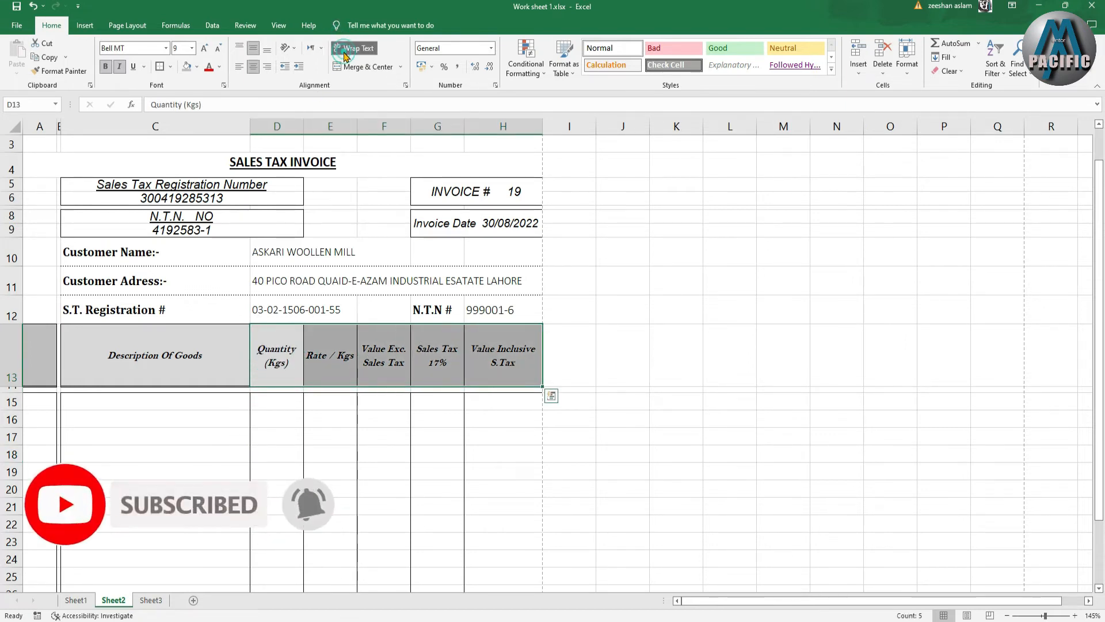
click(352, 47)
click(403, 453)
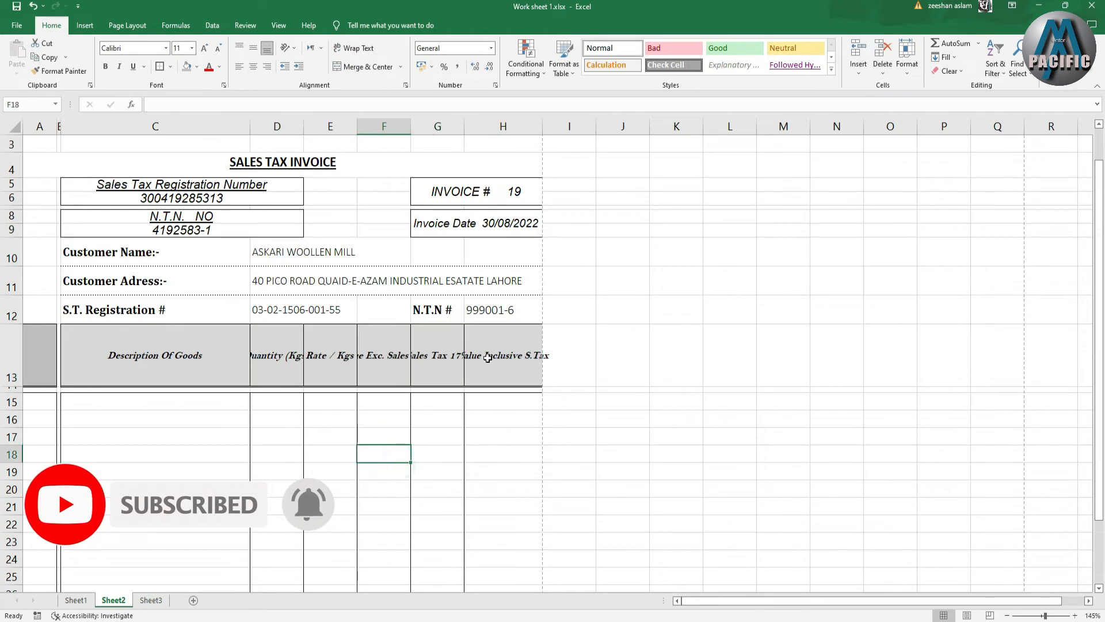
Turn on text wrapping for the header labels in D13:H13 and toggle off their horizontal centring.
click(467, 363)
click(446, 364)
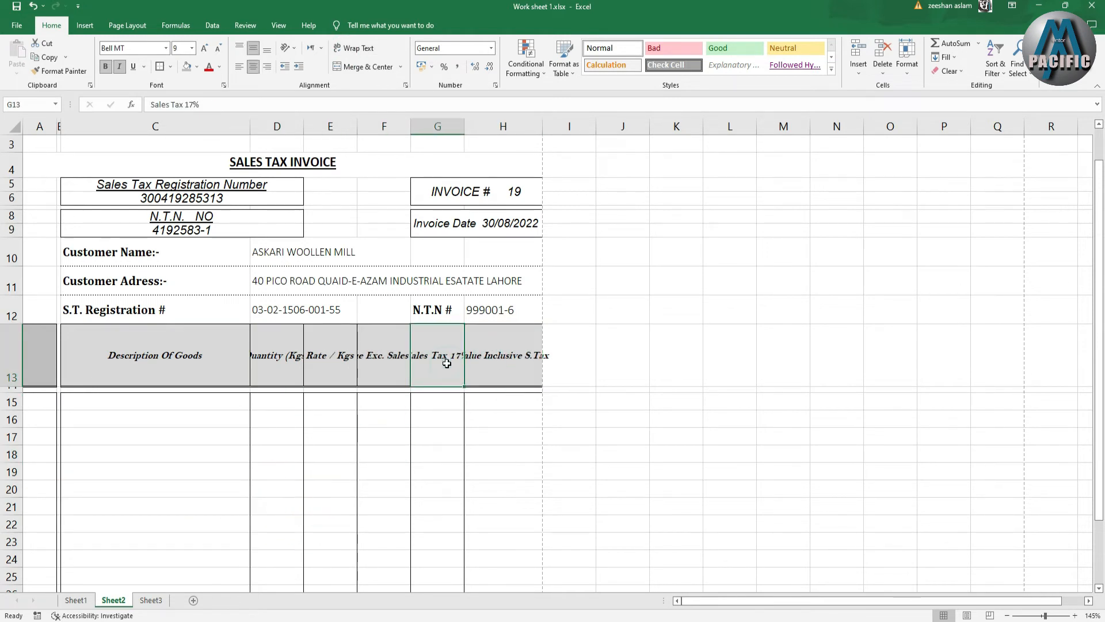
click(383, 376)
click(339, 366)
click(292, 366)
click(315, 365)
click(286, 364)
drag(267, 371, 507, 367)
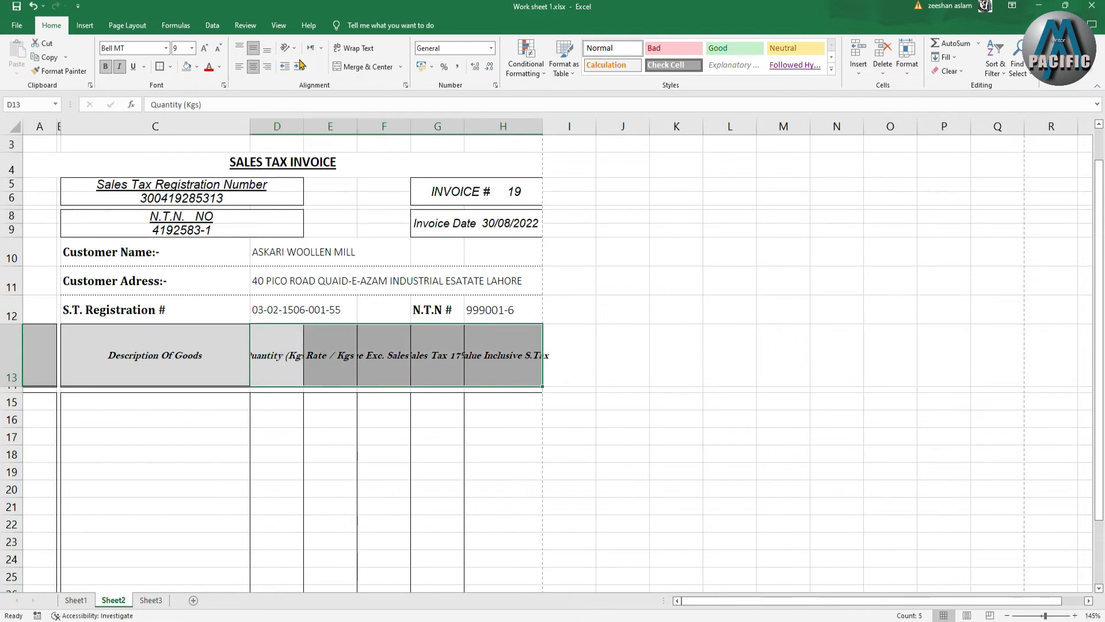
click(352, 48)
click(253, 70)
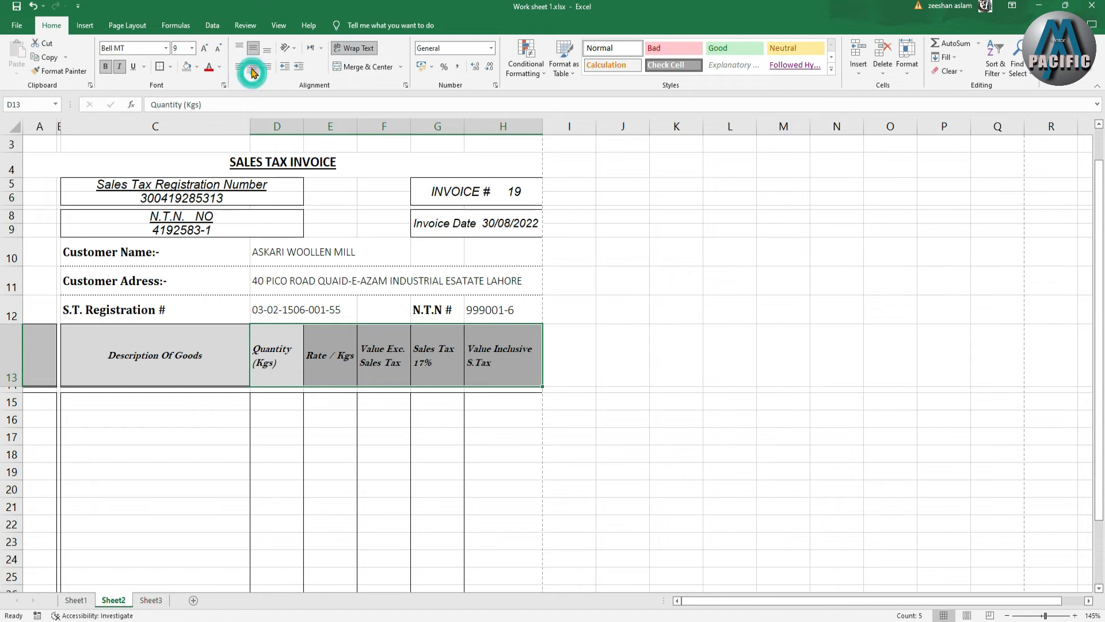
Centre the header labels in D13:H13 horizontally and align them to the middle vertically.
click(240, 67)
click(241, 47)
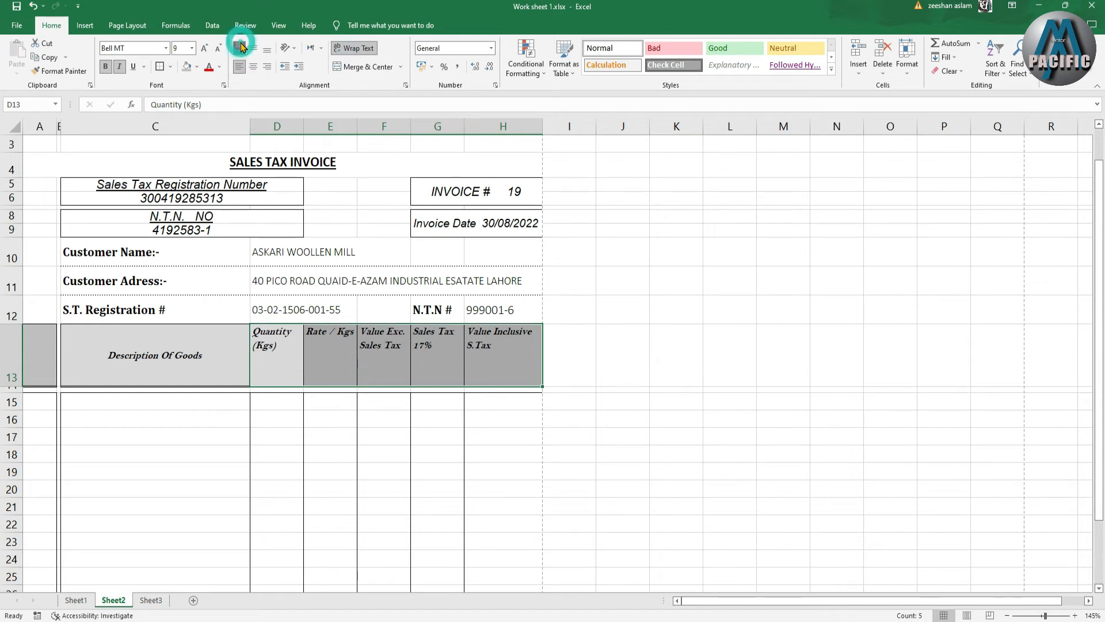
click(253, 67)
click(254, 48)
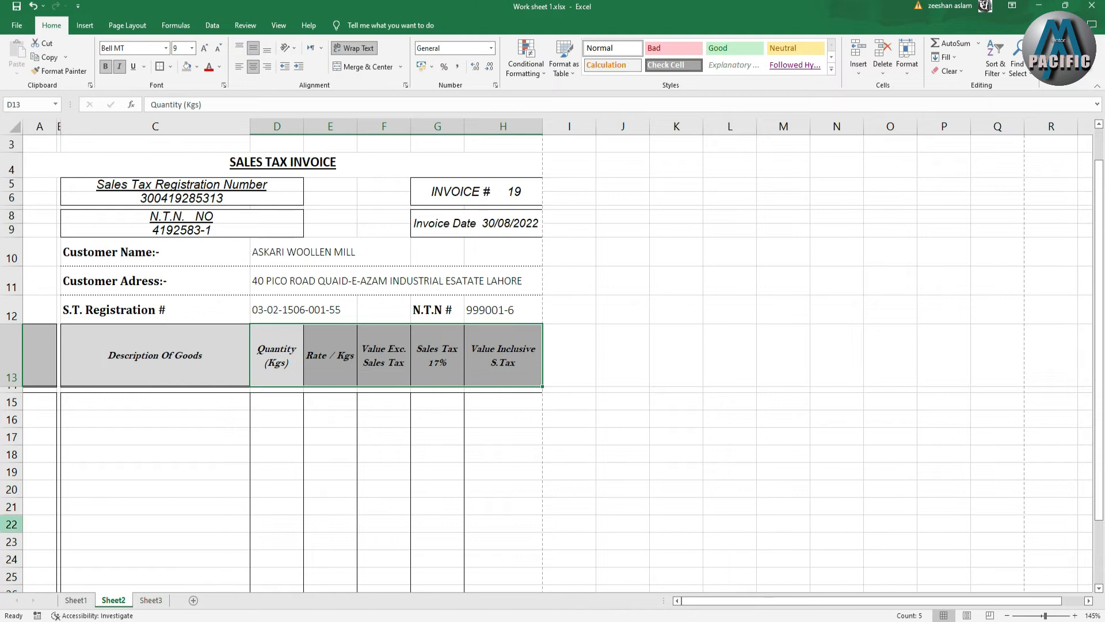
Enter "Sr #" in A13 and copy the Description Of Goods header's formatting onto it with Format Painter.
click(40, 372)
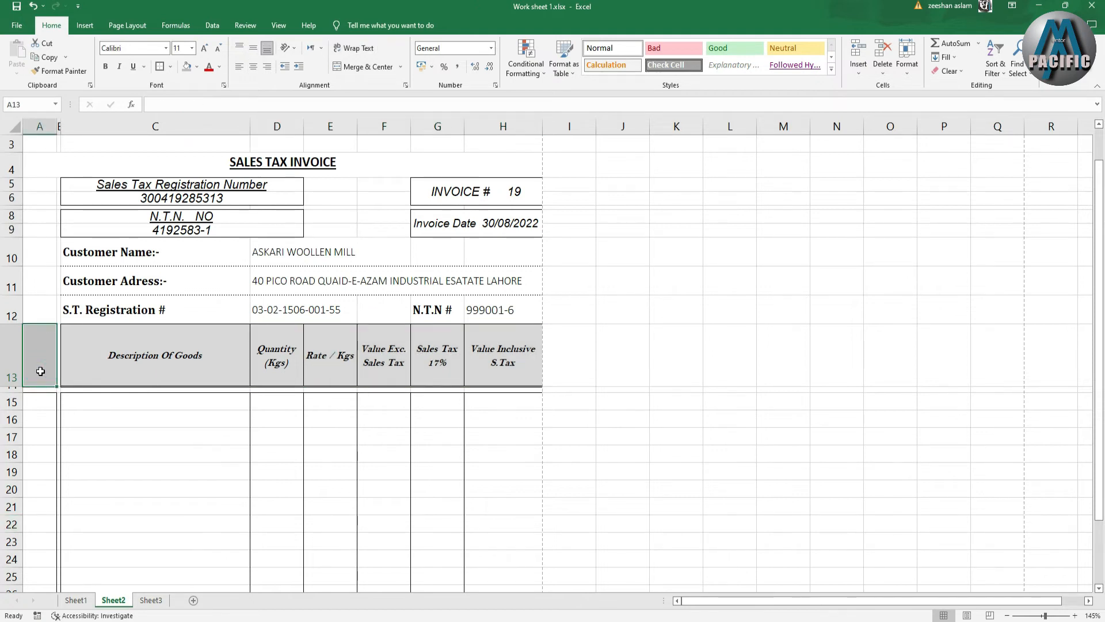
text(Sr #)
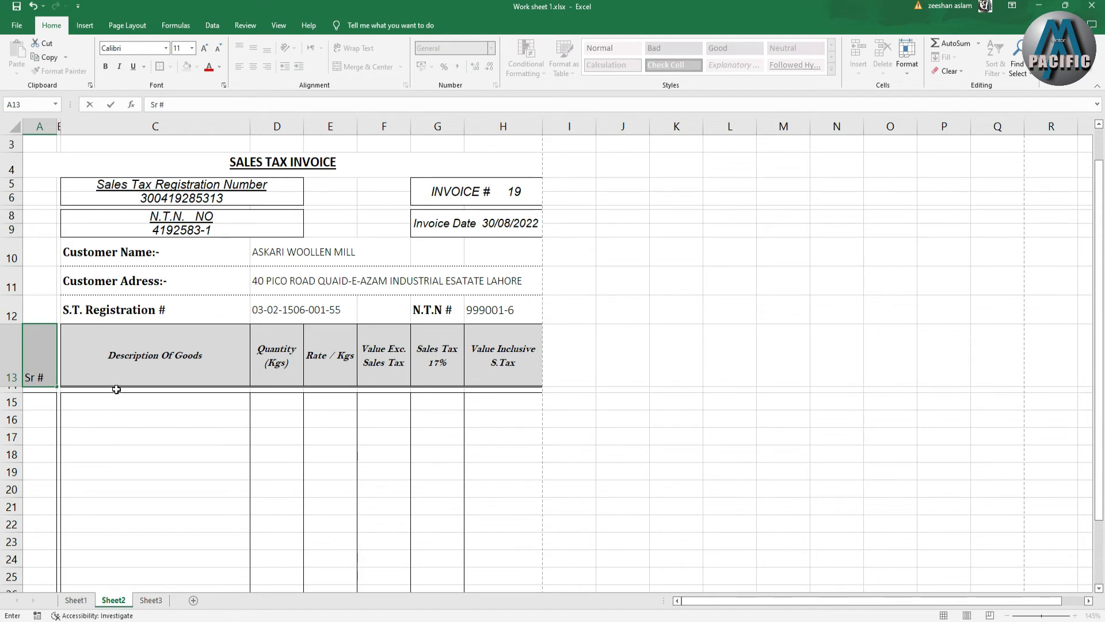
click(120, 358)
click(61, 70)
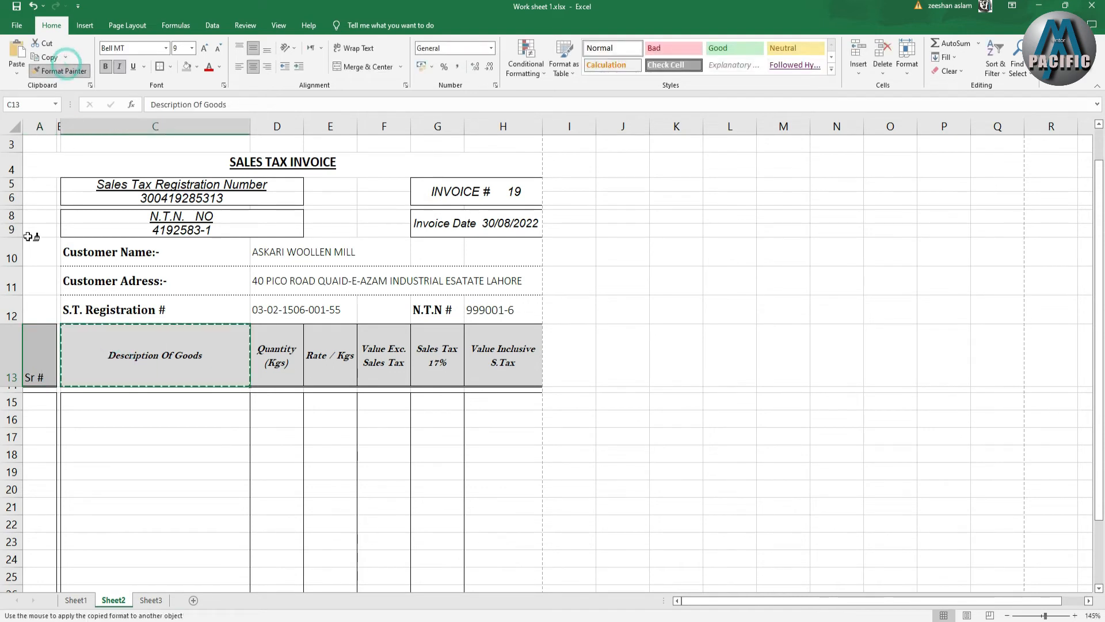
click(39, 360)
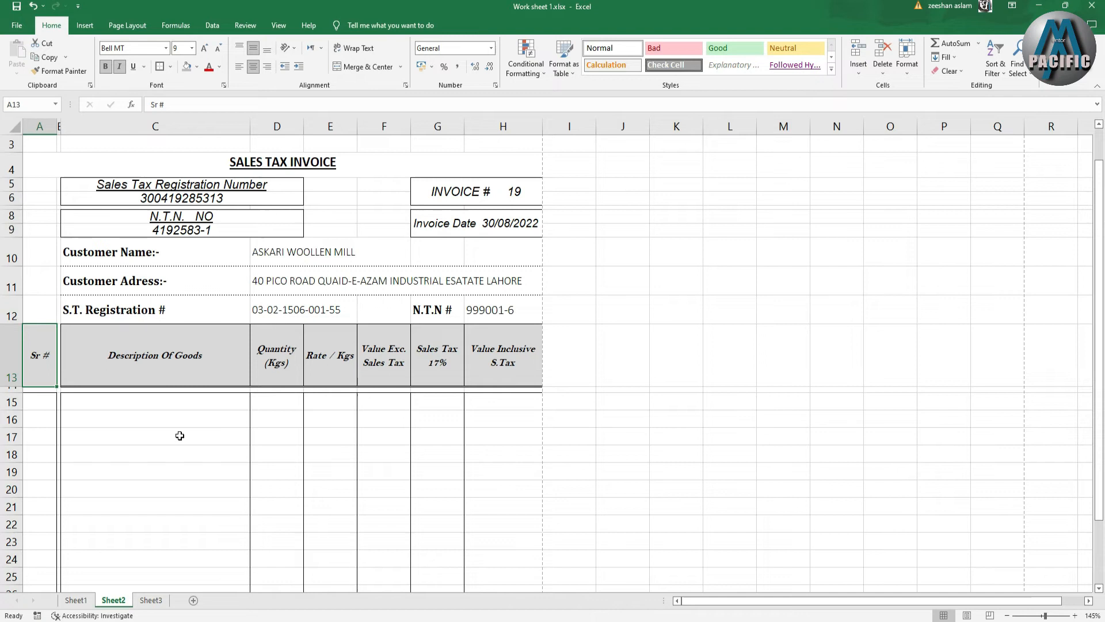
click(200, 432)
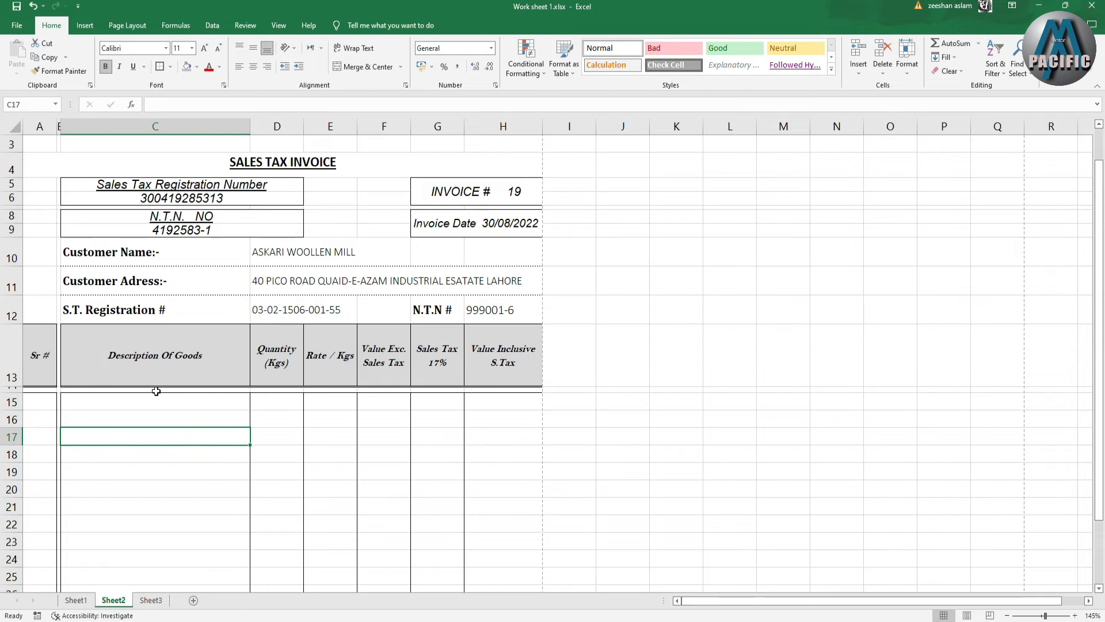
Copy the DETERGENT NF row A16:H16 from Sheet1 and paste it into row 16 on Sheet2, starting at A16.
scroll(159, 392, down, 2)
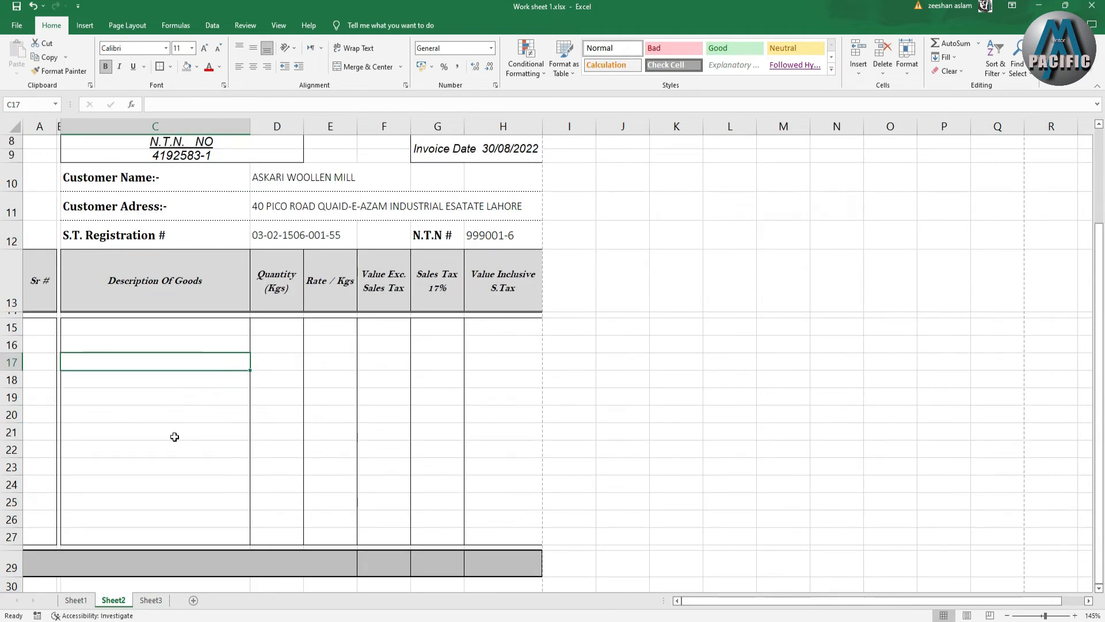
click(86, 600)
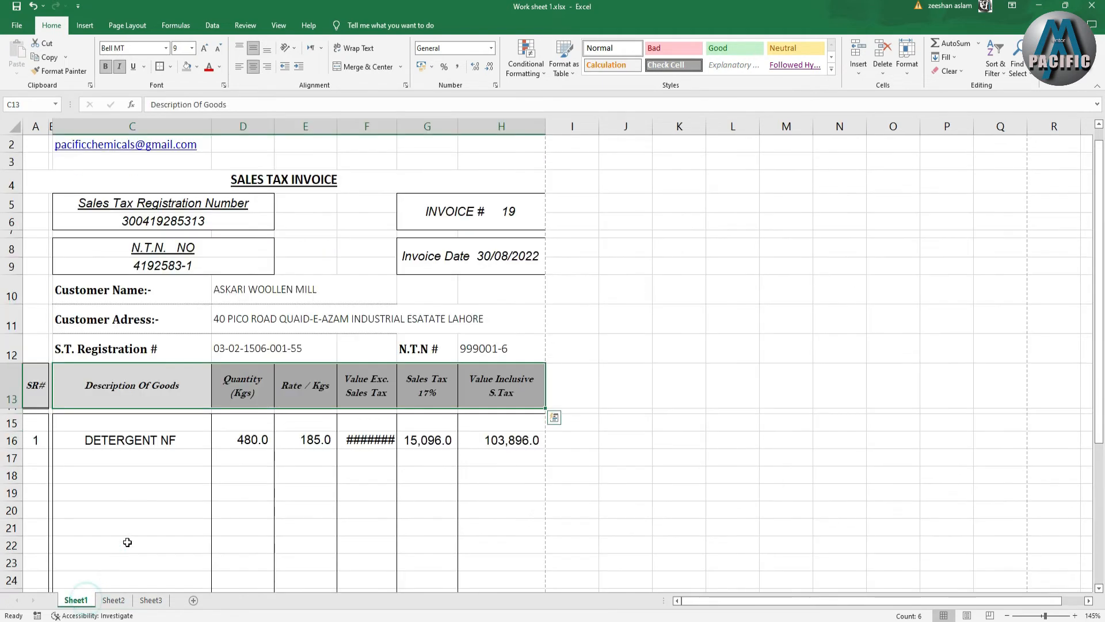
drag(25, 448, 486, 438)
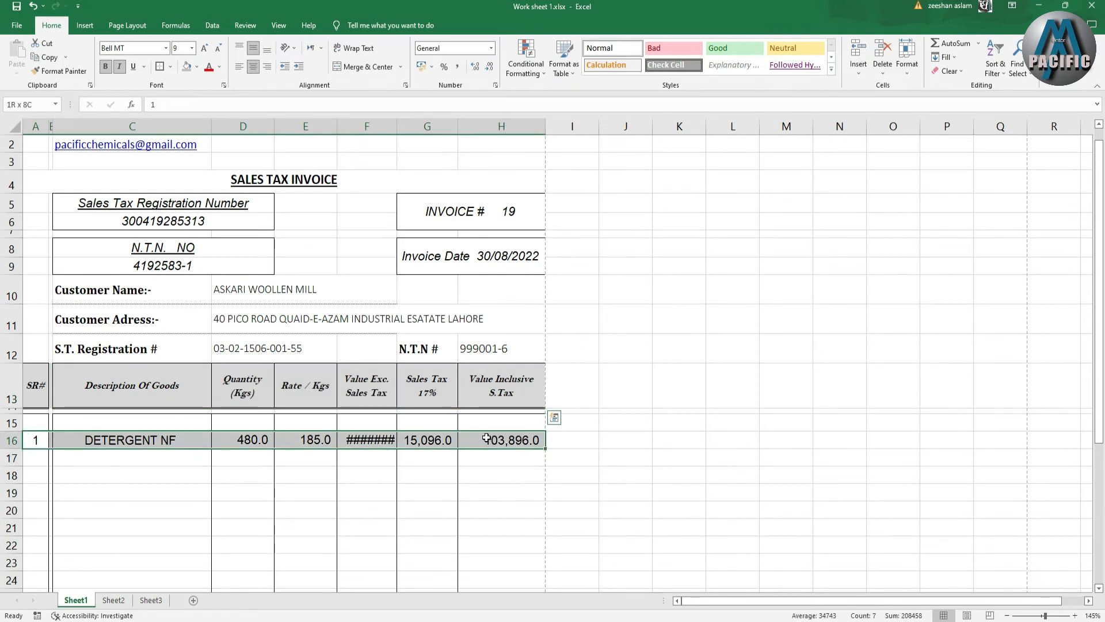
key(ctrl+c)
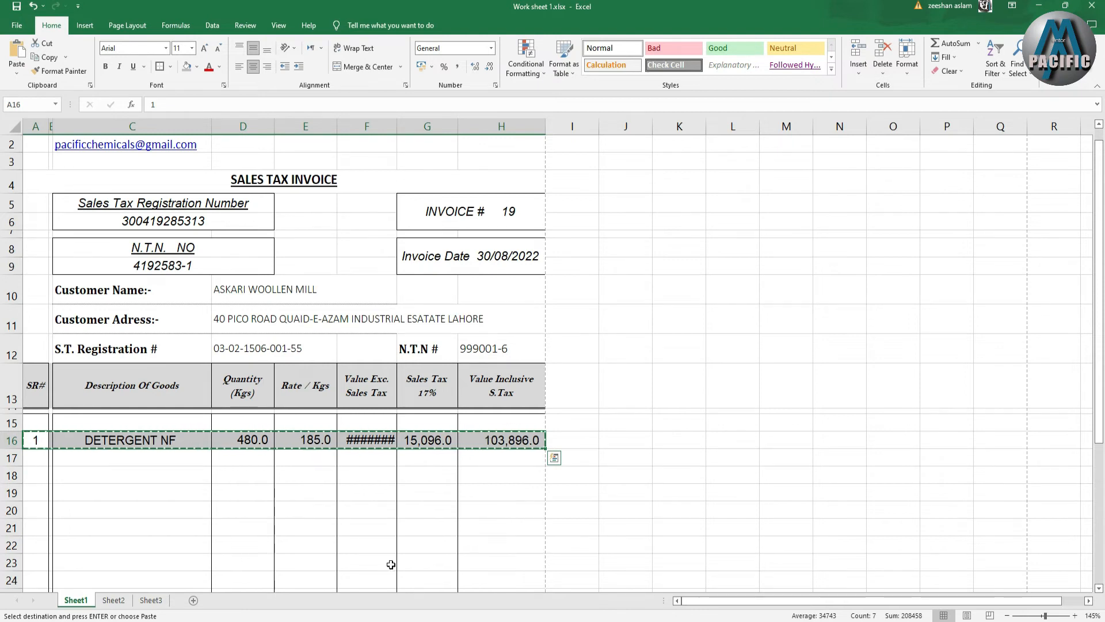
click(114, 600)
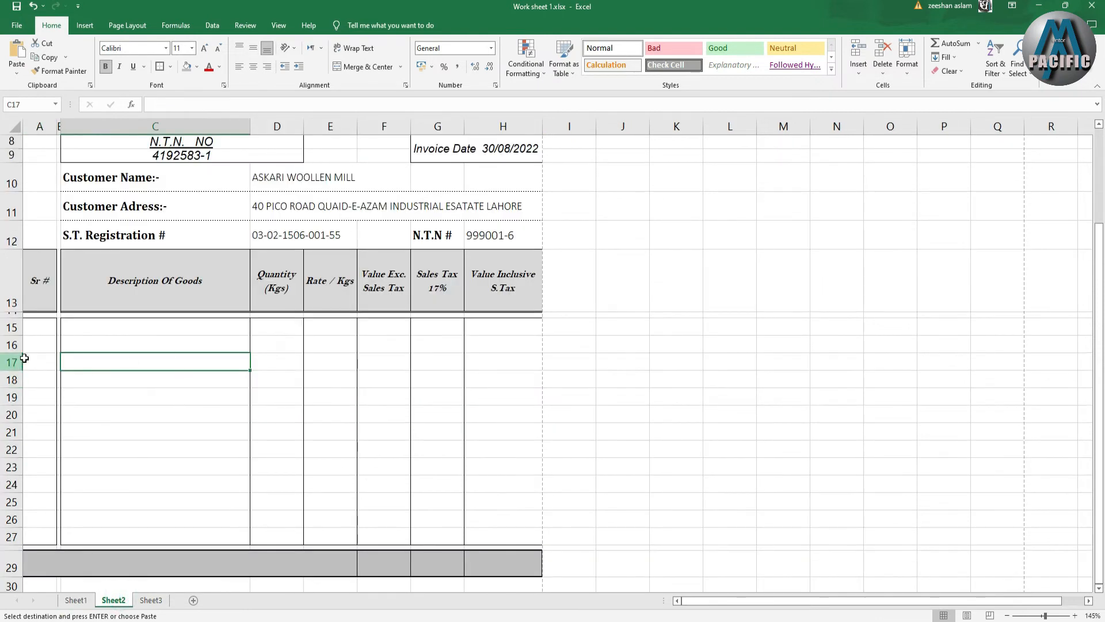
click(33, 360)
click(40, 339)
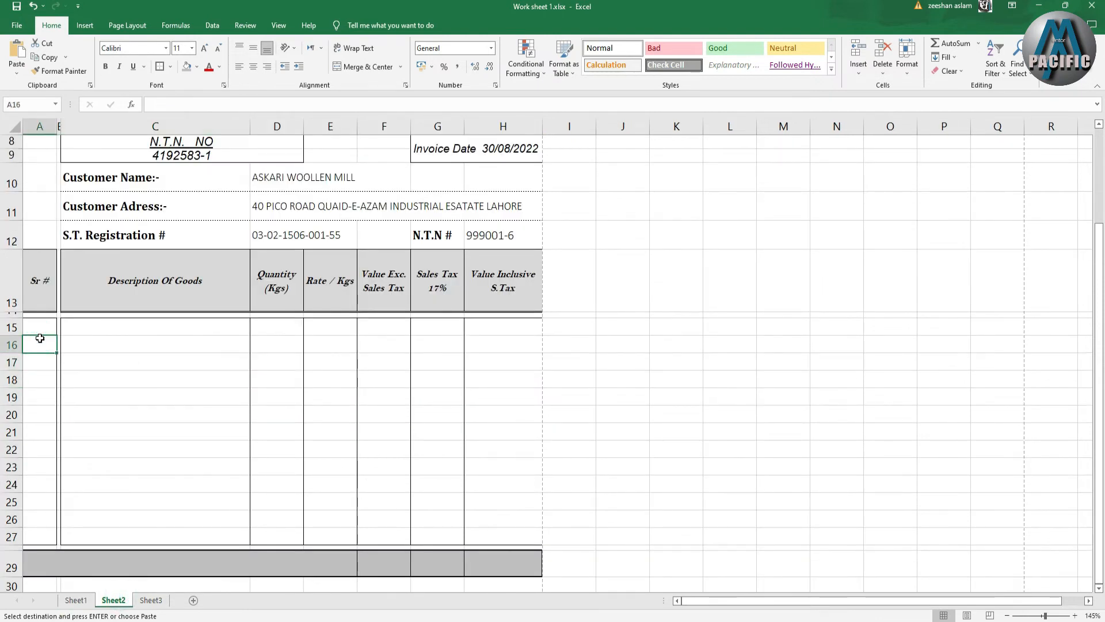
key(ctrl+v)
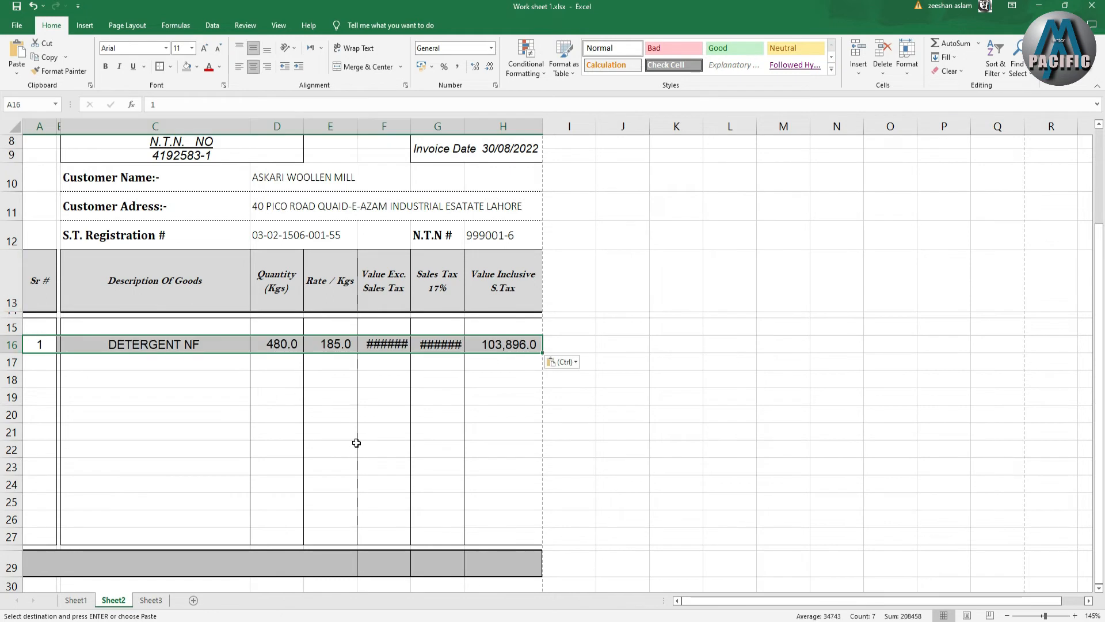
Auto-fit columns F and G to their contents and narrow column C slightly to compensate.
click(356, 443)
click(394, 344)
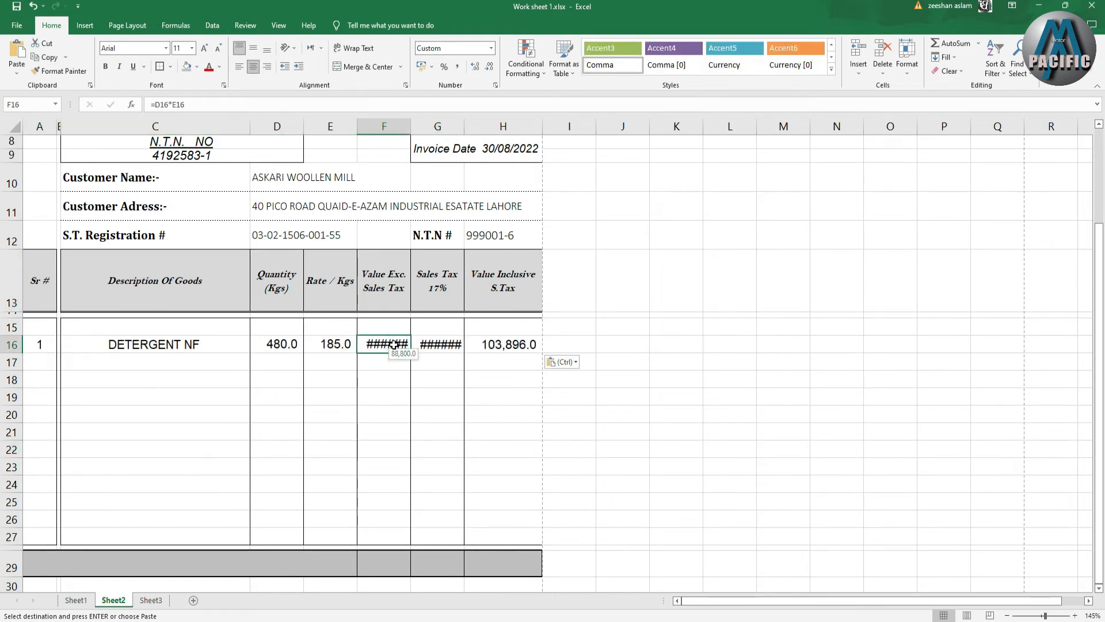
double_click(412, 128)
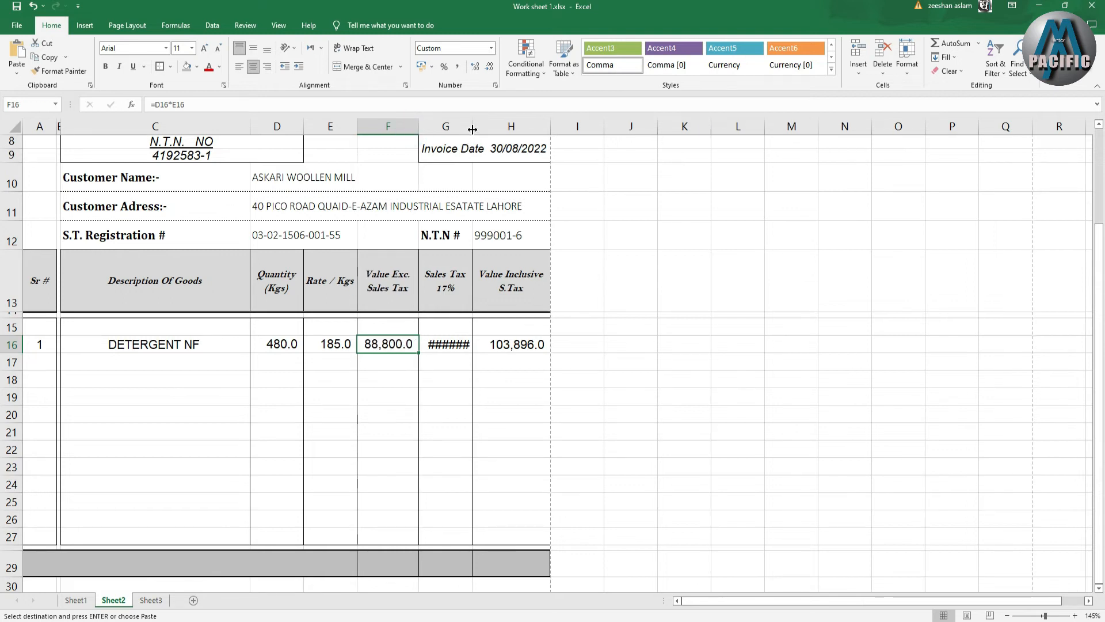
double_click(471, 127)
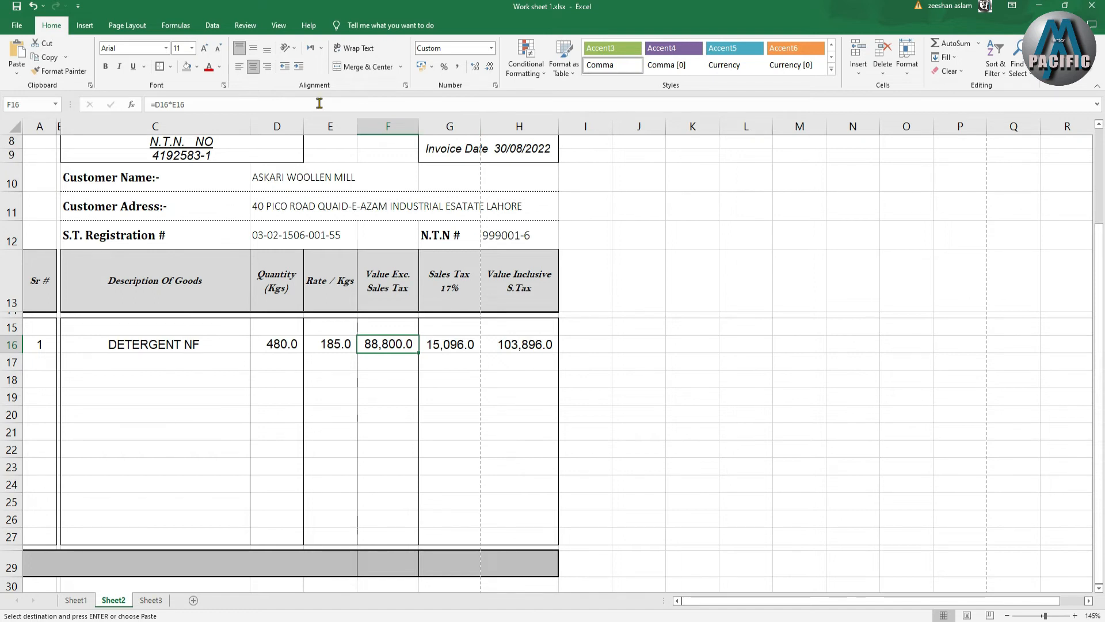
drag(247, 127, 234, 127)
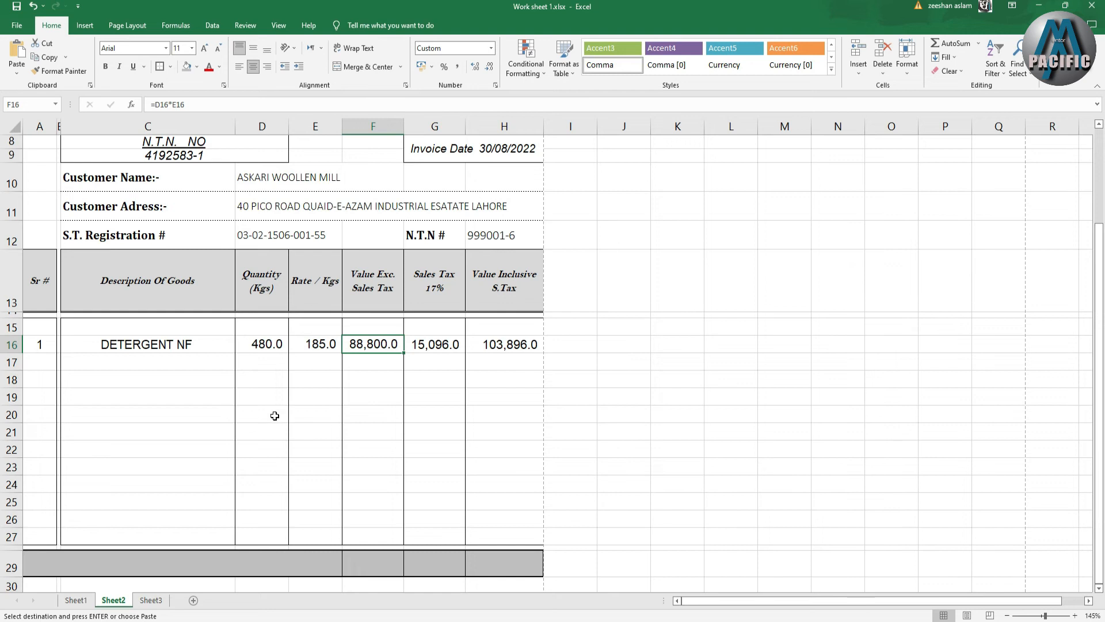
Try to paste the total row C33:H33 from Sheet1 into the merged cell A29 on Sheet2, and undo the paste.
scroll(164, 438, up, 3)
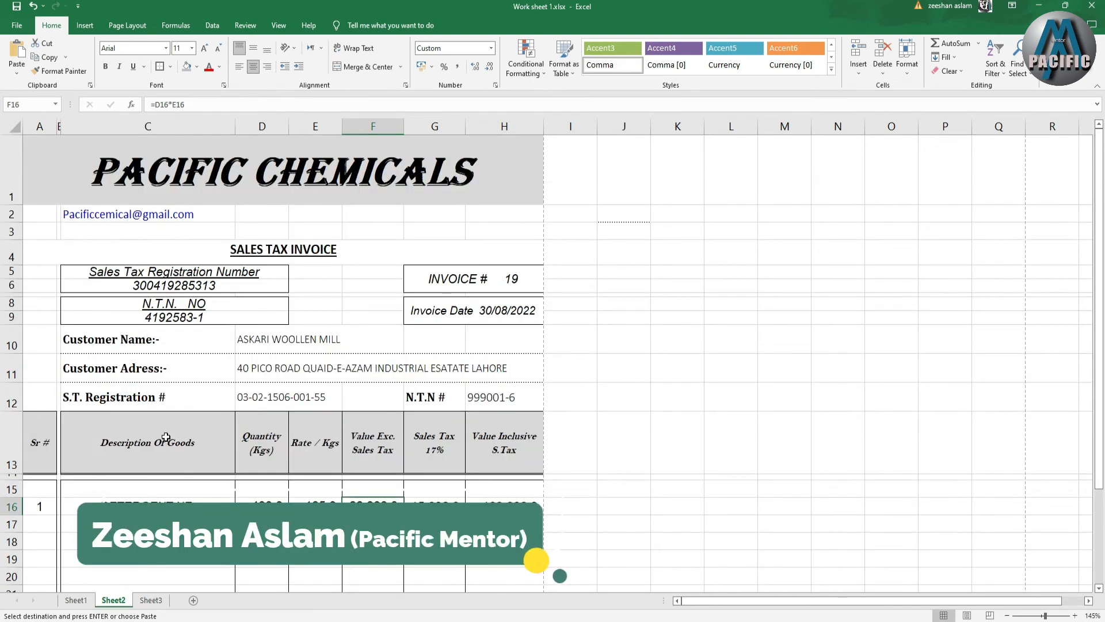
scroll(165, 447, down, 5)
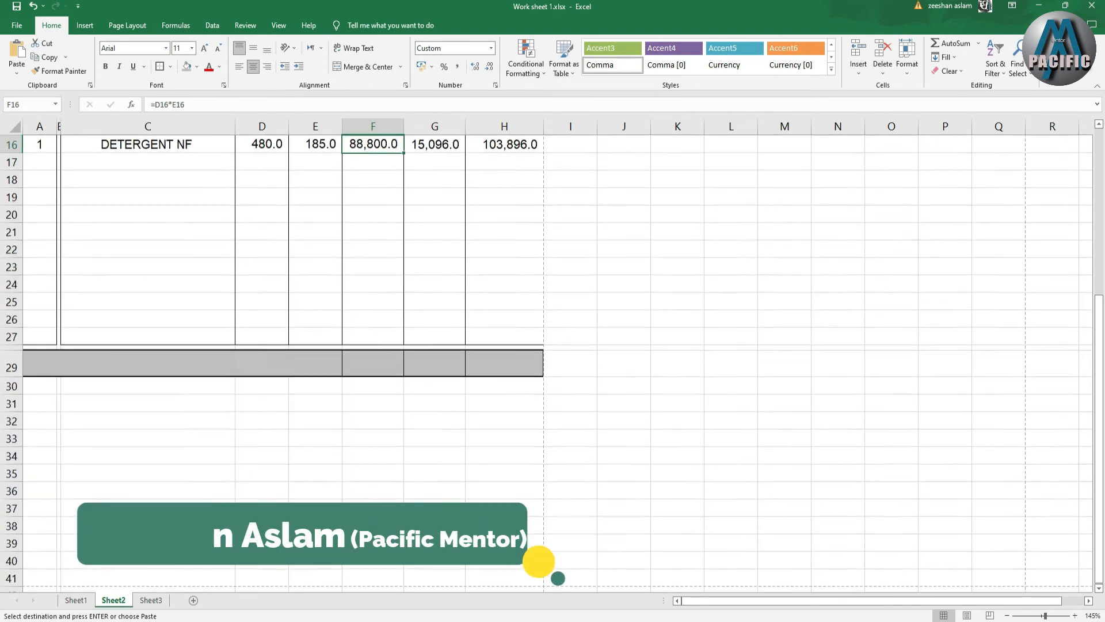
click(76, 600)
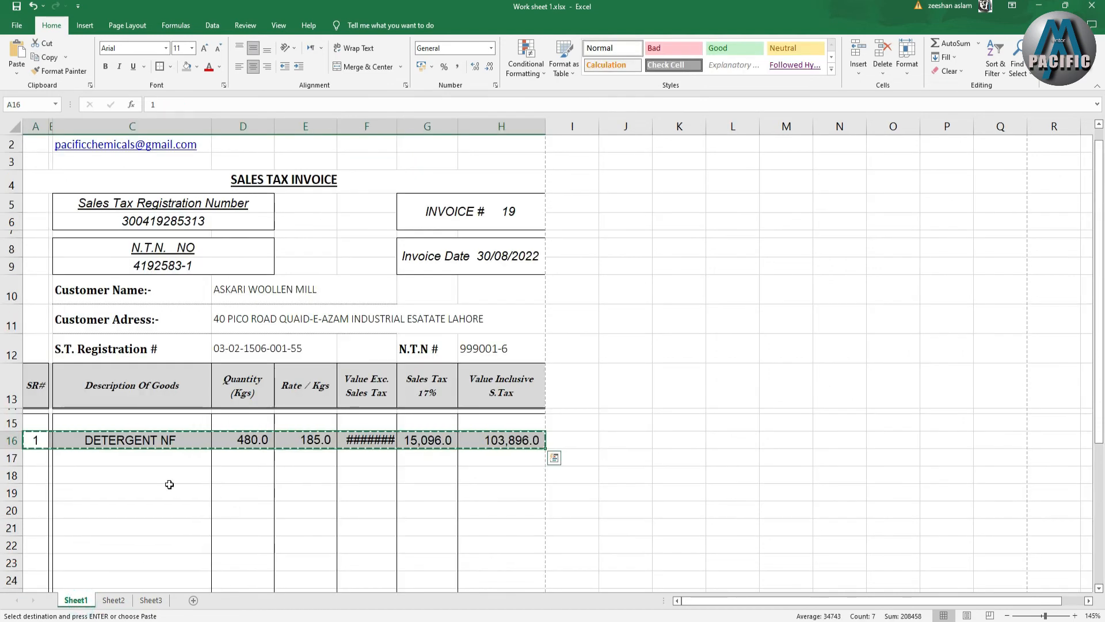
scroll(169, 484, down, 4)
click(158, 462)
drag(184, 462, 474, 463)
key(ctrl+c)
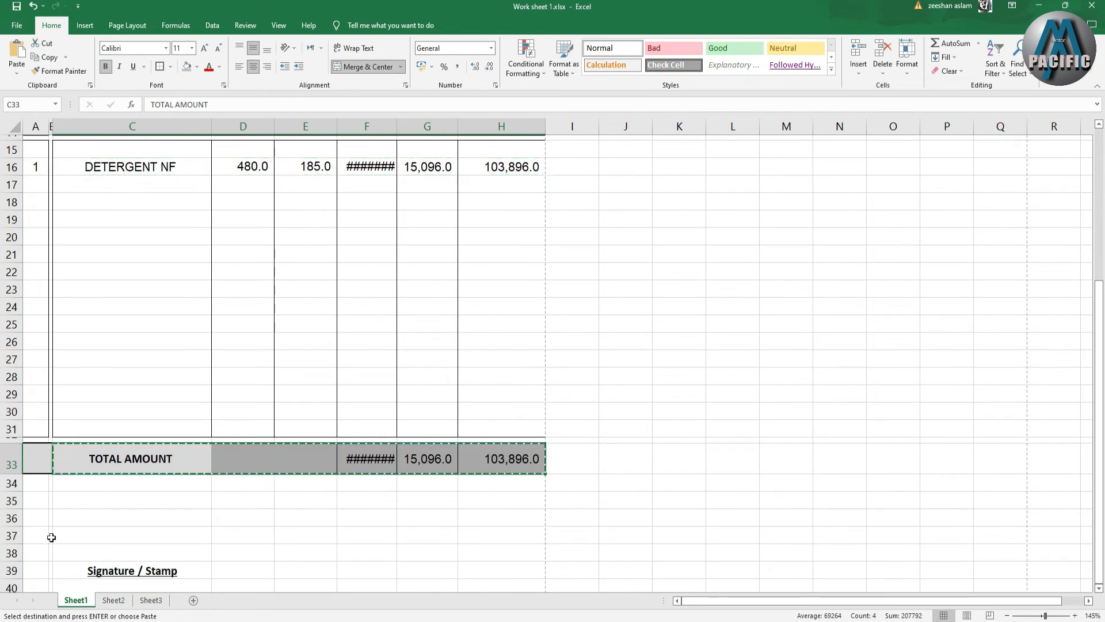
click(117, 601)
click(129, 362)
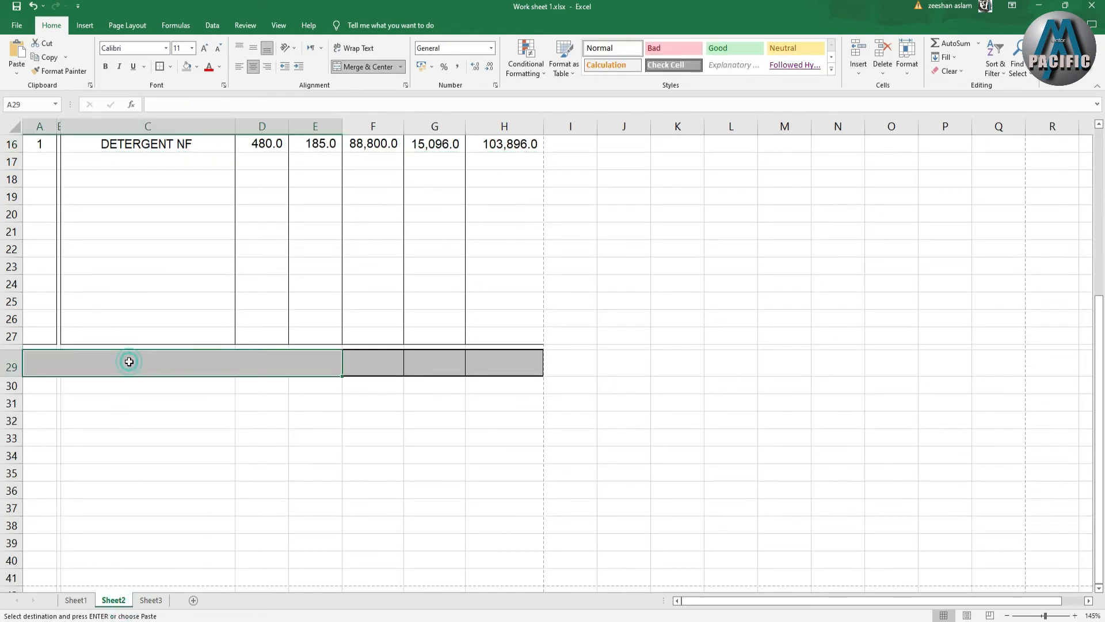
key(ctrl+v)
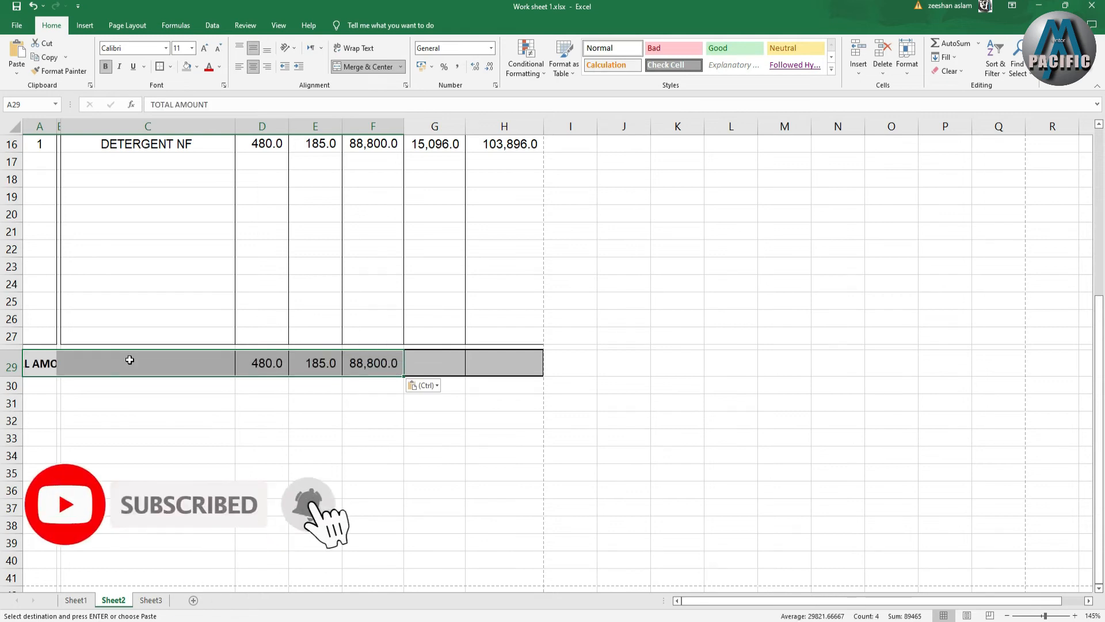
key(ctrl+z)
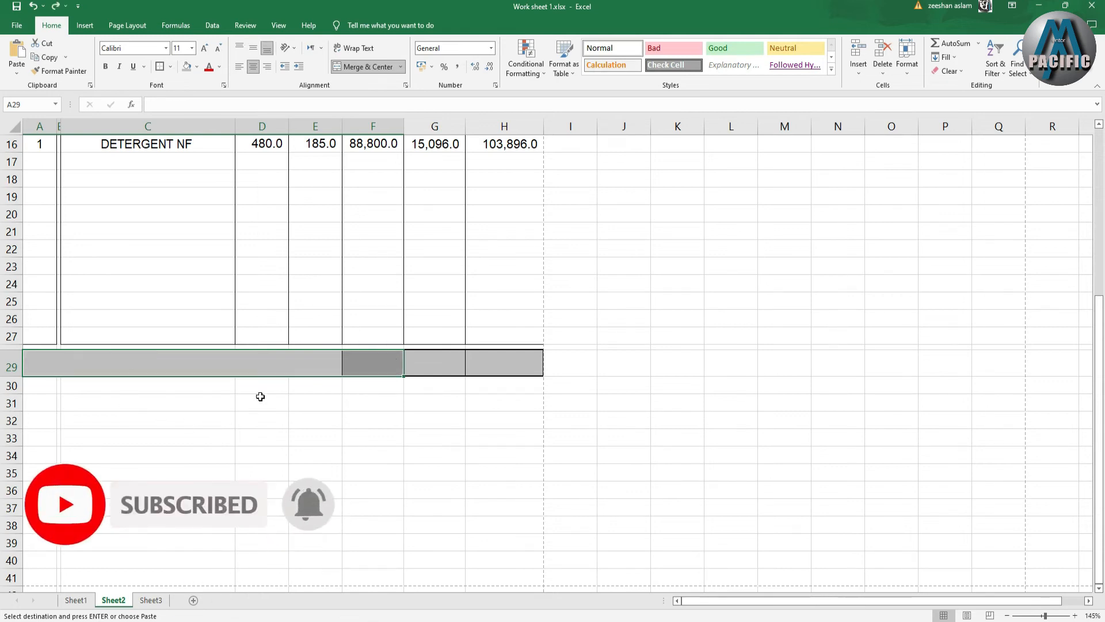
Merge and centre cells A33:E33 containing TOTAL AMOUNT on Sheet1.
click(68, 601)
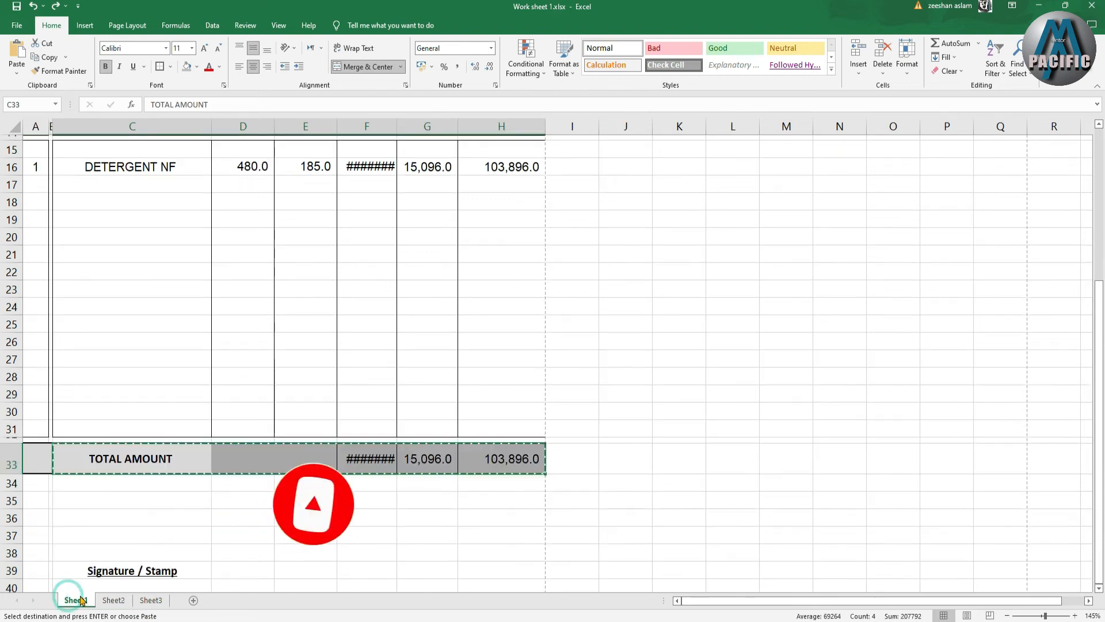
click(228, 501)
drag(319, 460, 31, 459)
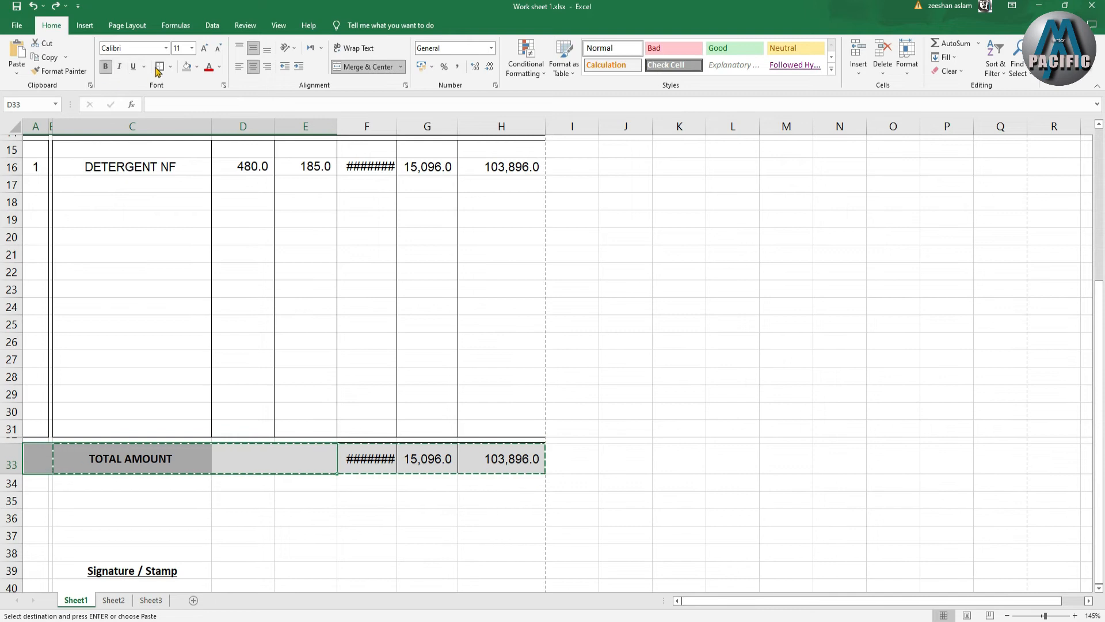
click(360, 67)
click(359, 68)
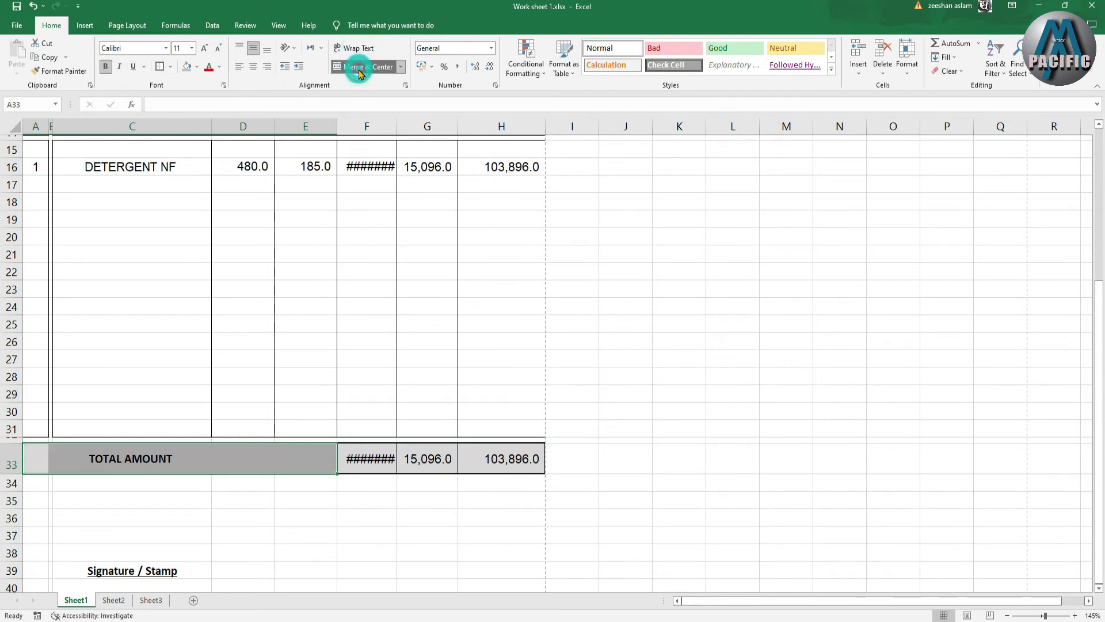
Copy the total row A33:H33 from Sheet1 and paste it into A29:H29 on Sheet2.
drag(192, 460, 507, 447)
key(ctrl+c)
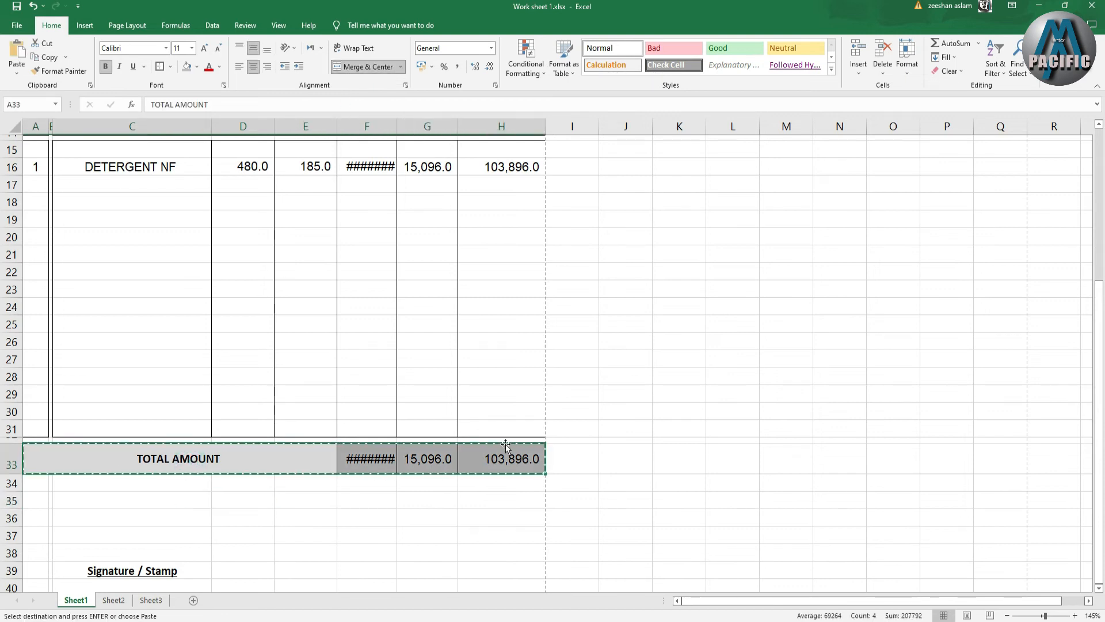
click(114, 600)
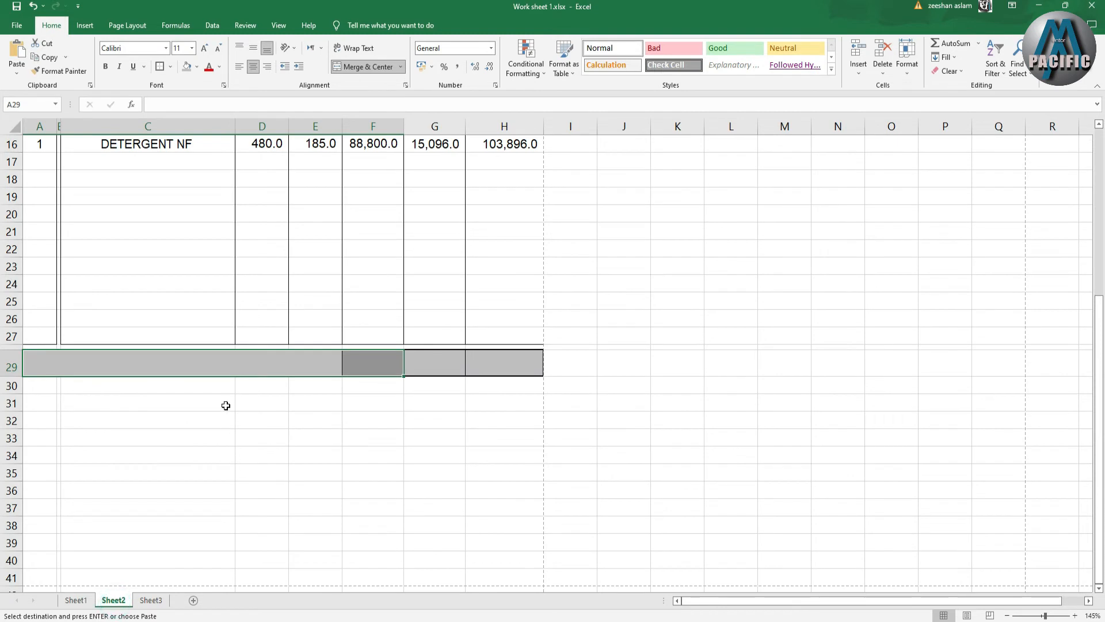
click(213, 374)
key(ctrl+v)
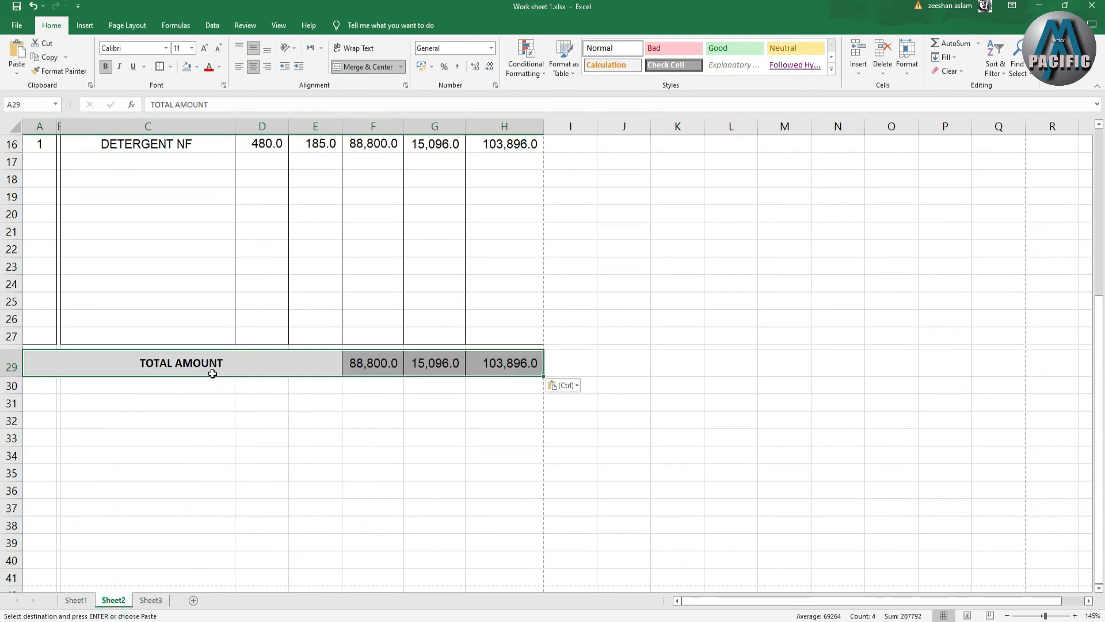
Check the quantity, rate and value cells of the DETERGENT NF row and select the figures area D16:H26.
scroll(282, 416, up, 3)
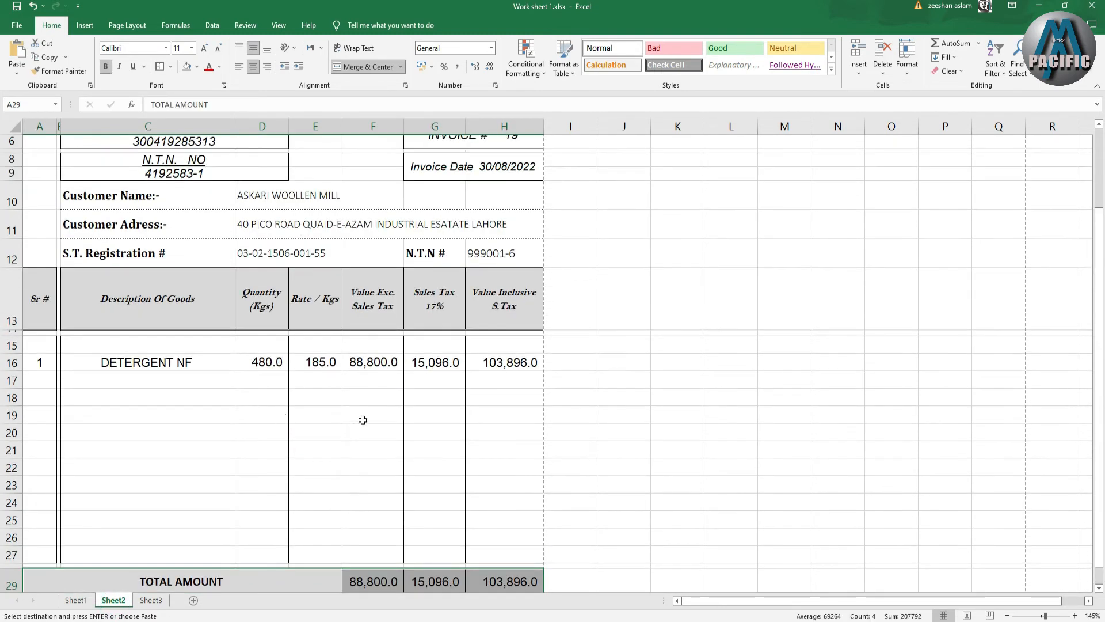
click(270, 362)
click(306, 362)
click(355, 362)
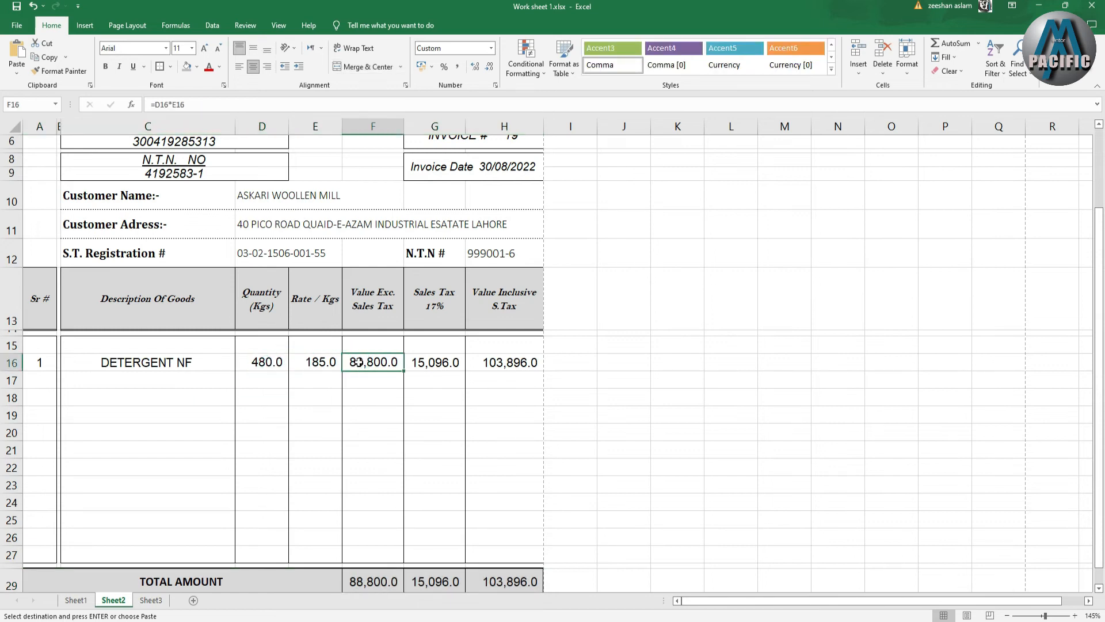
click(378, 454)
drag(269, 363, 500, 567)
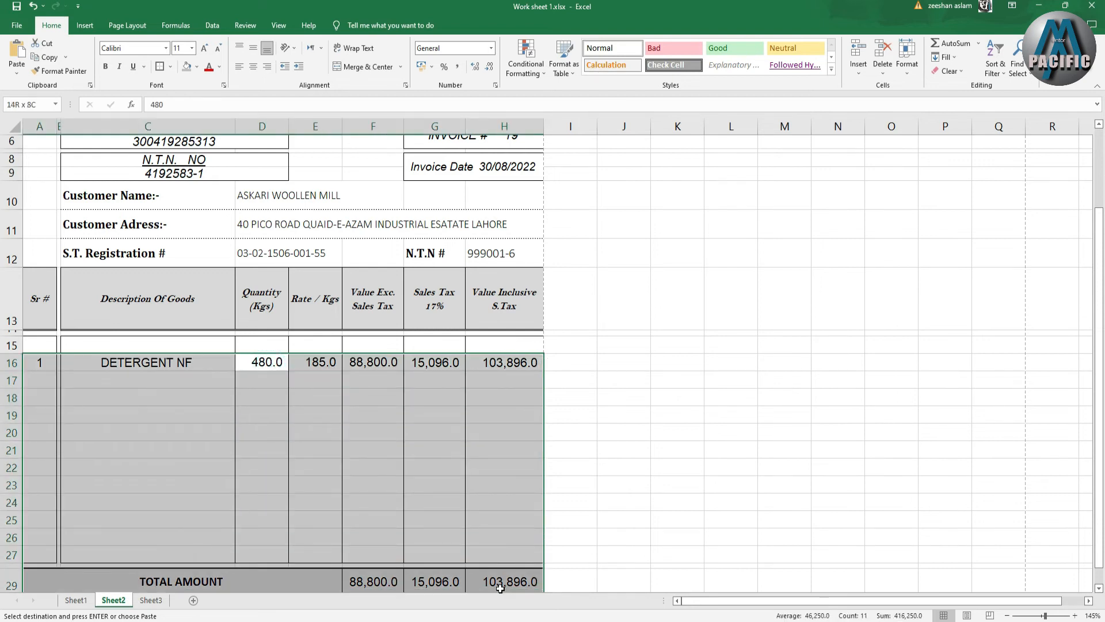
key(ctrl+v)
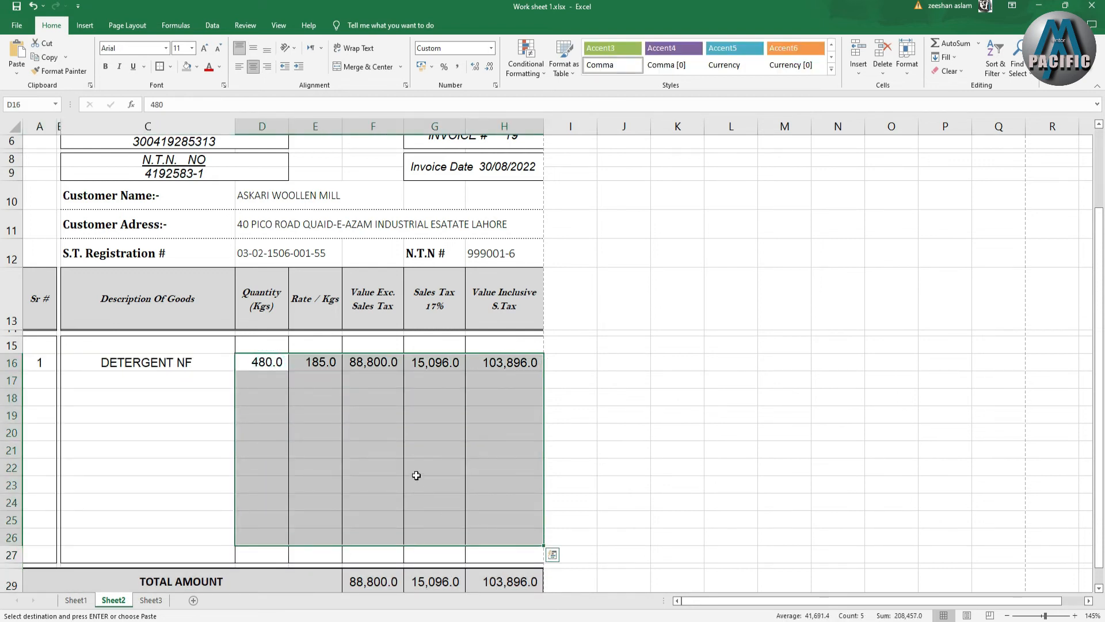
Inspect the formulas behind the value excluding tax, sales tax and value inclusive figures in the DETERGENT NF row on Sheet2.
key(ctrl+q)
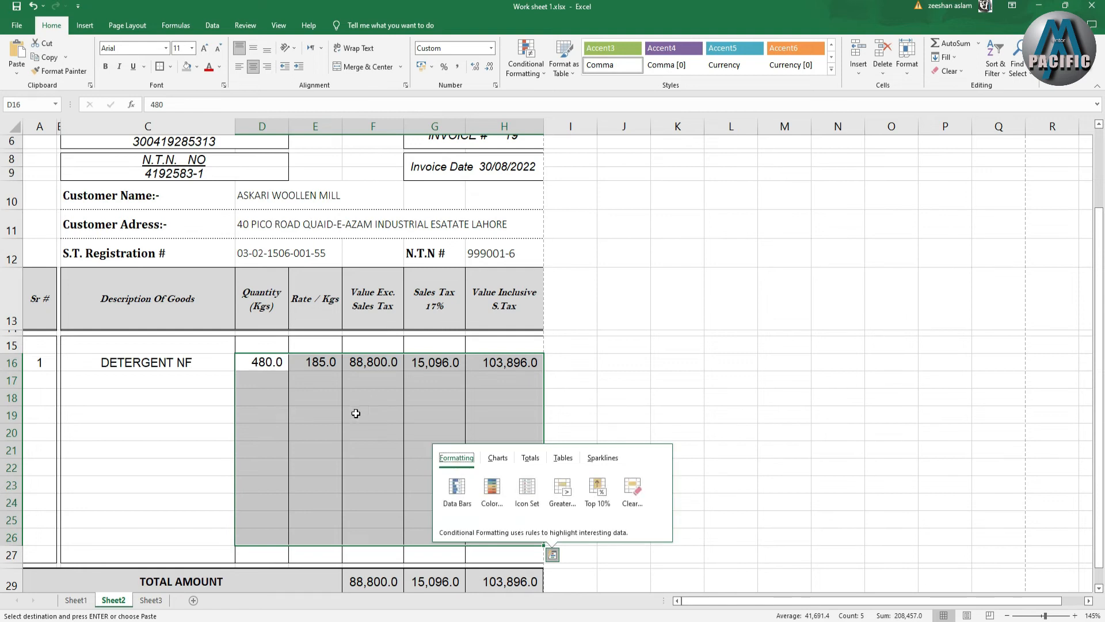
key(Escape)
scroll(346, 423, down, 2)
click(362, 397)
click(377, 289)
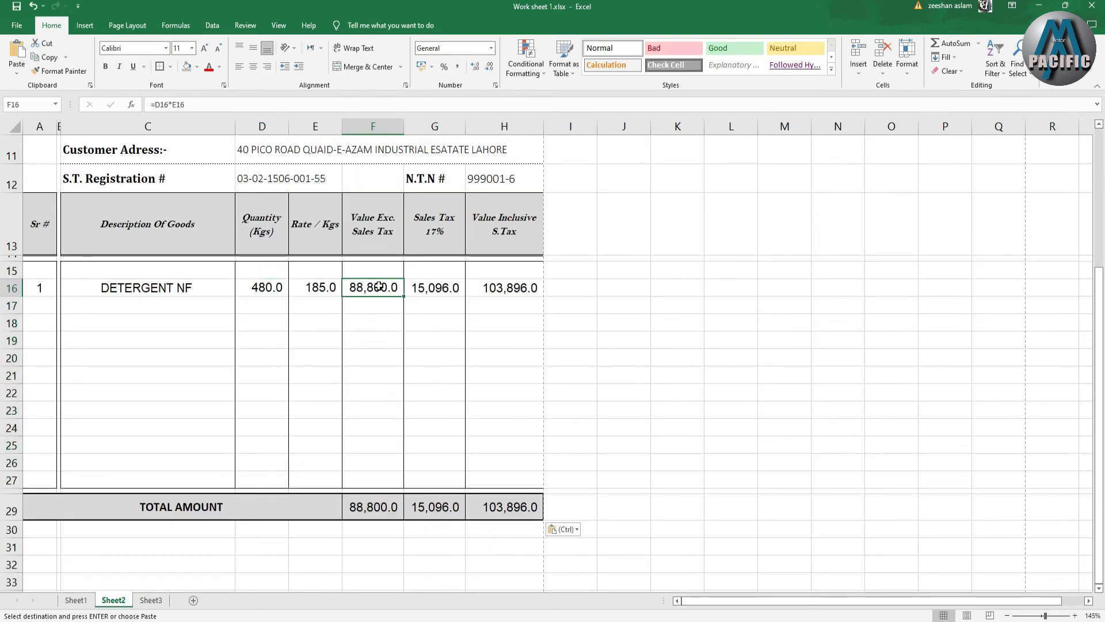
click(456, 300)
click(502, 288)
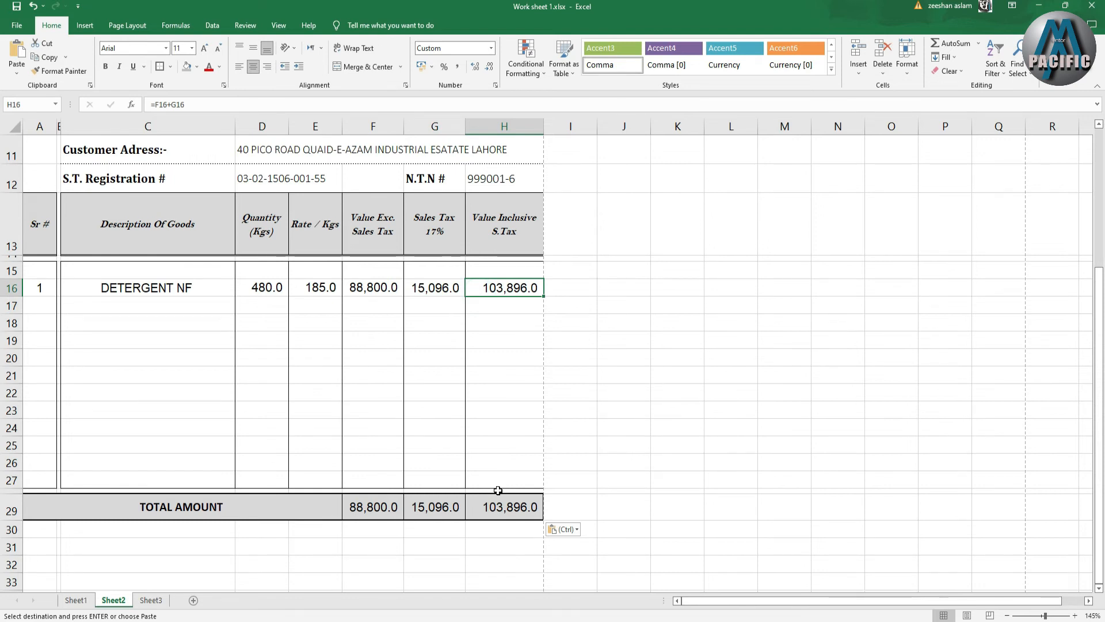
Copy the Signature / Stamp label from C39 on Sheet1 and paste it into C35 on Sheet2.
scroll(259, 553, down, 2)
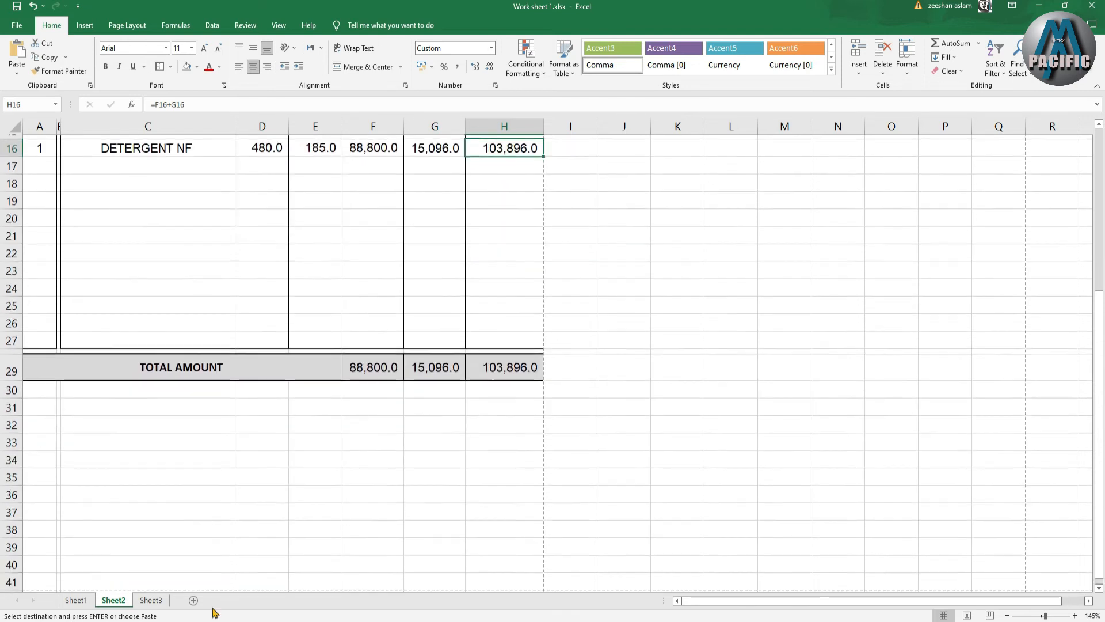
click(76, 600)
scroll(123, 510, down, 2)
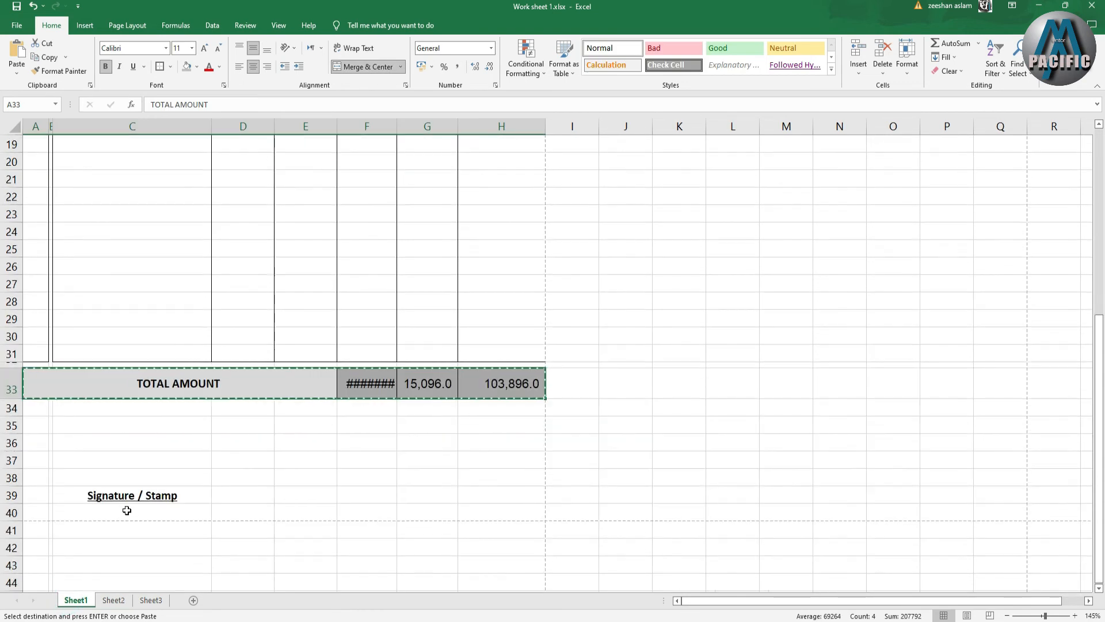
click(125, 493)
key(ctrl+c)
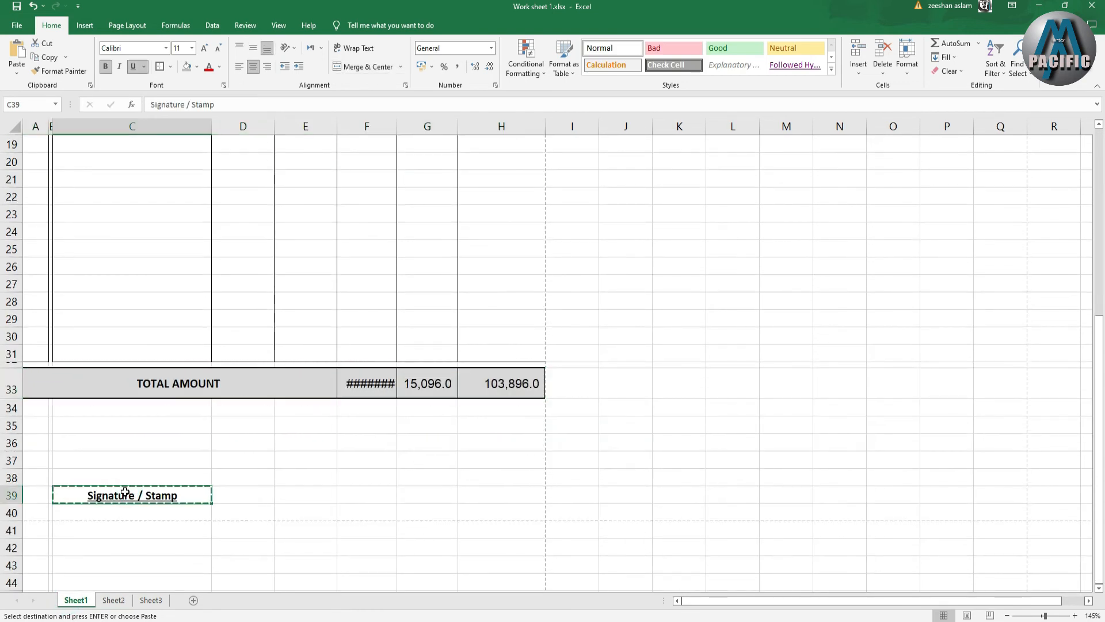
click(113, 600)
click(115, 477)
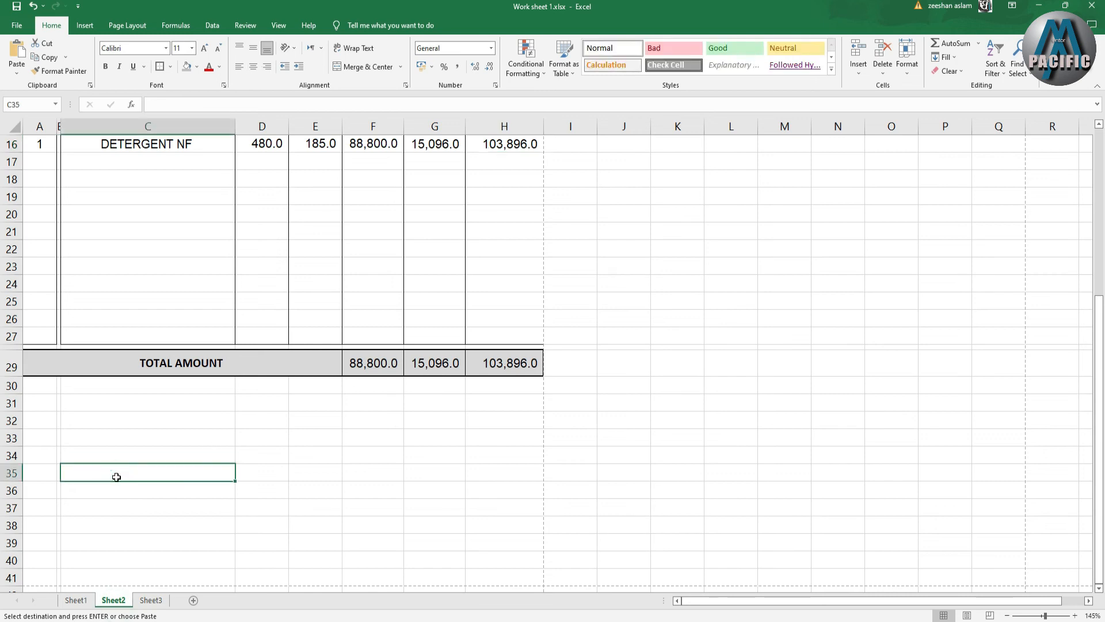
key(ctrl+v)
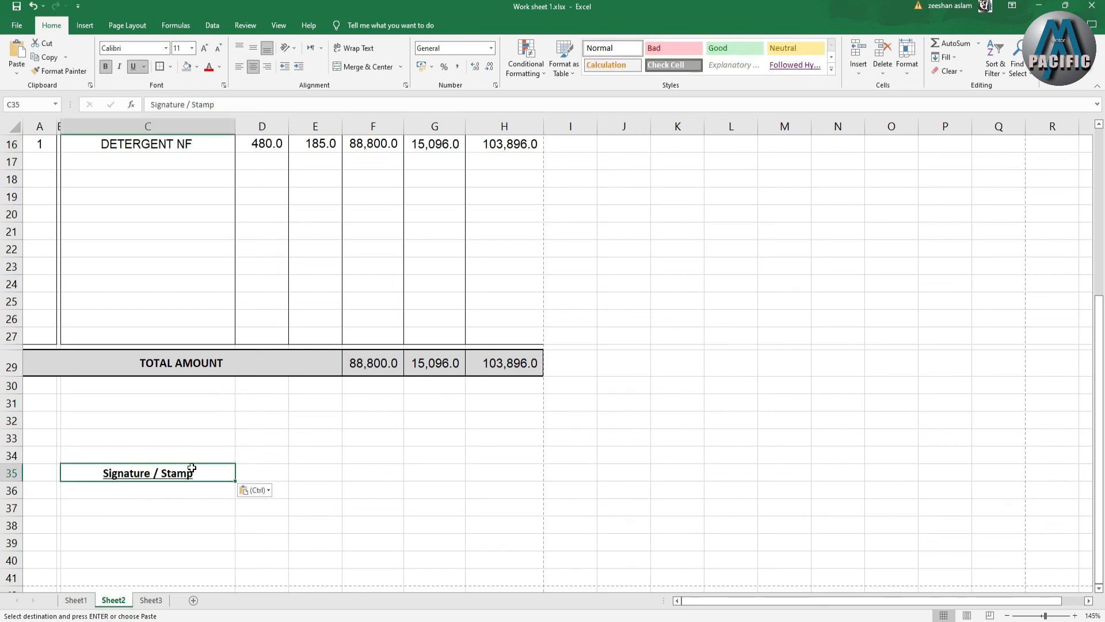
Open the print preview of the Sheet2 invoice.
key(ctrl+p)
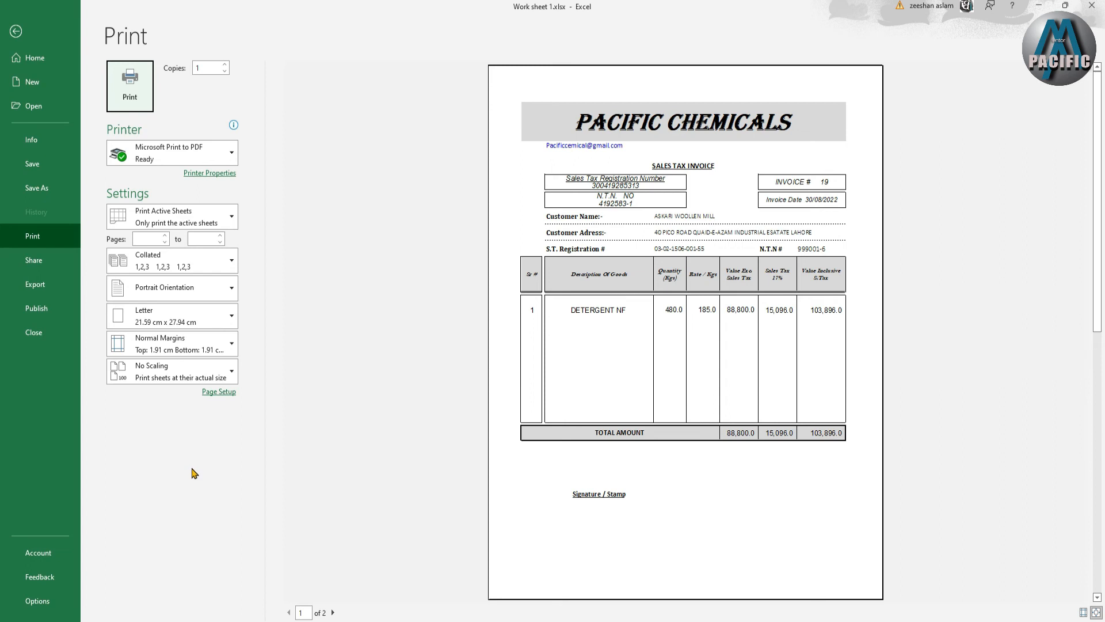